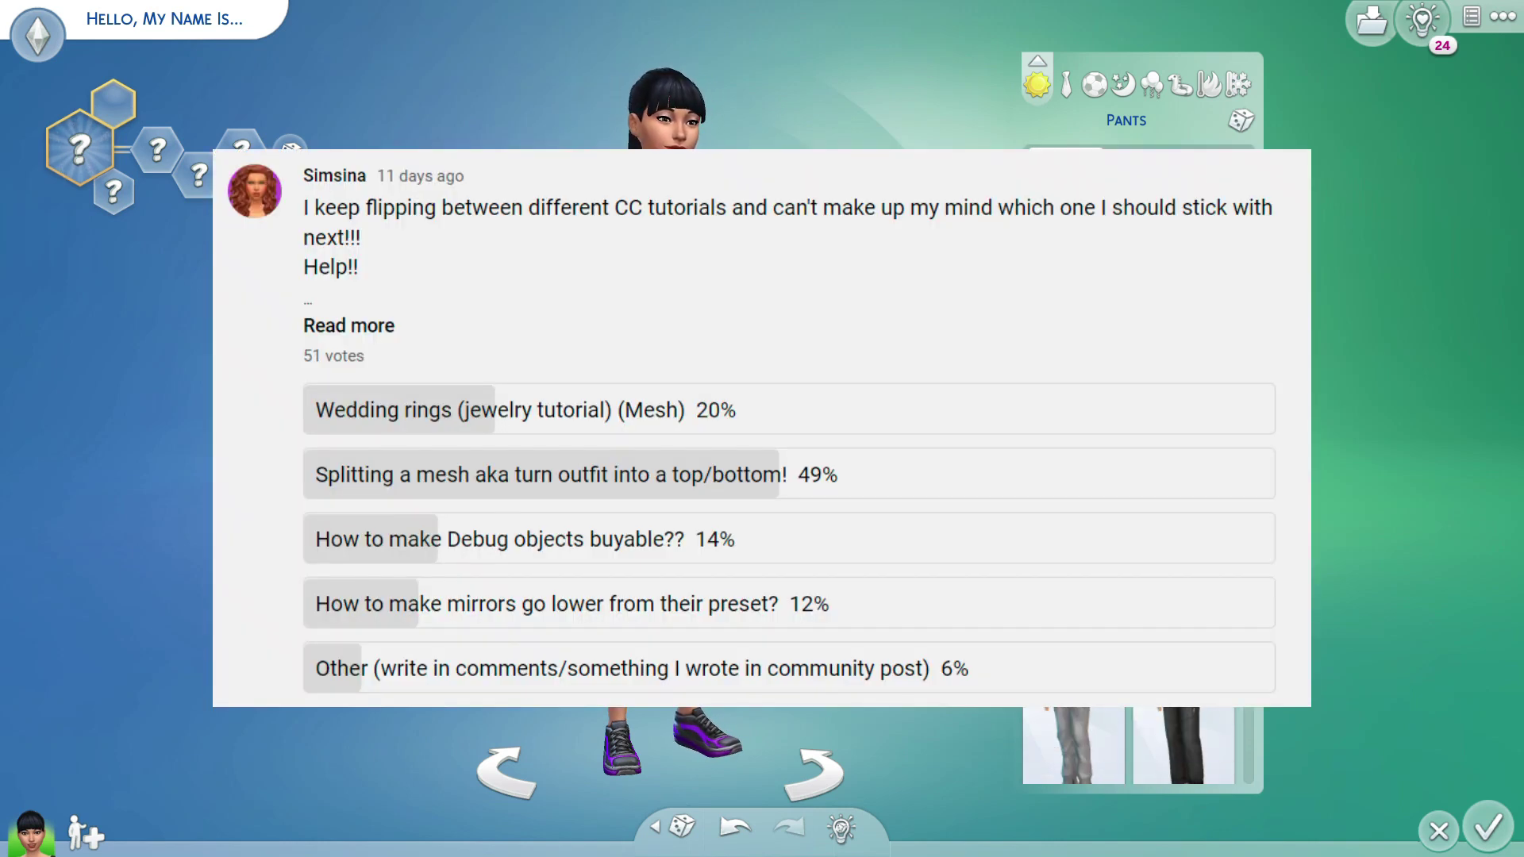
Filter the feminine clothing list to Werewolves pack items only
scroll(1136, 476, down, 5)
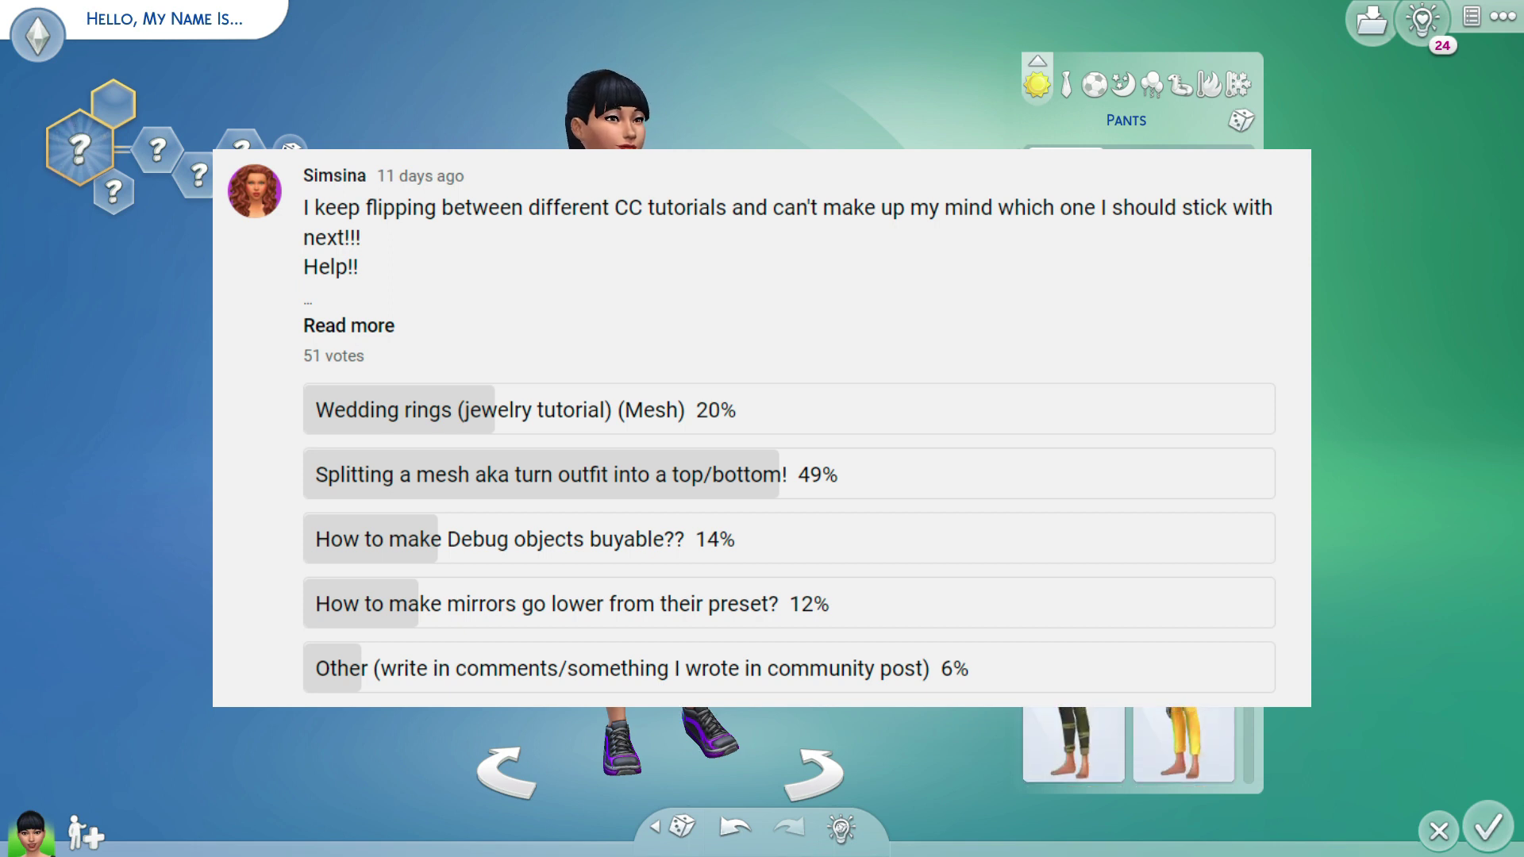
scroll(1135, 476, down, 5)
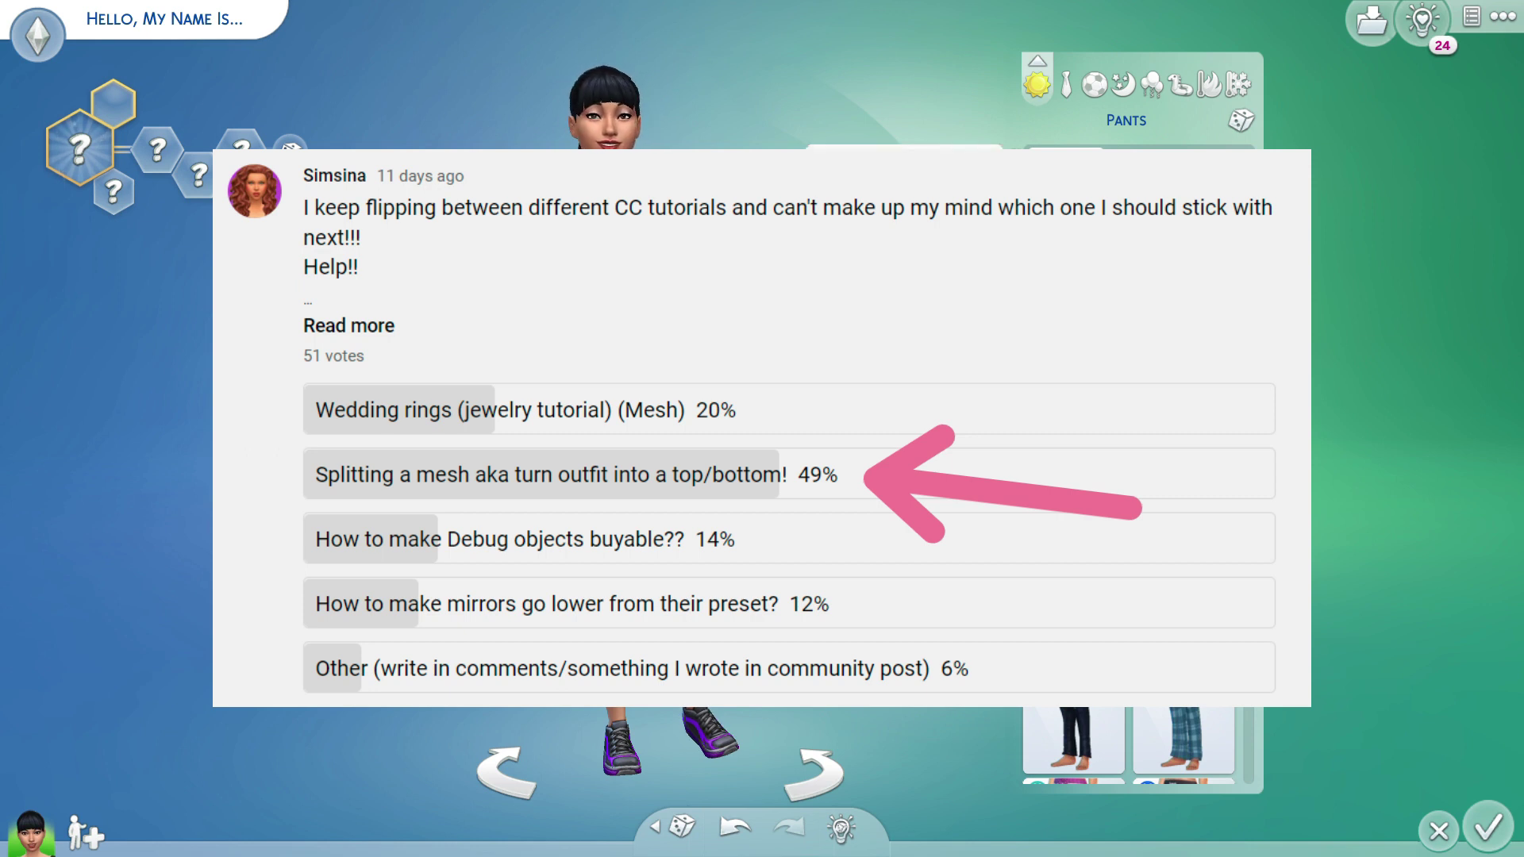
scroll(913, 381, down, 10)
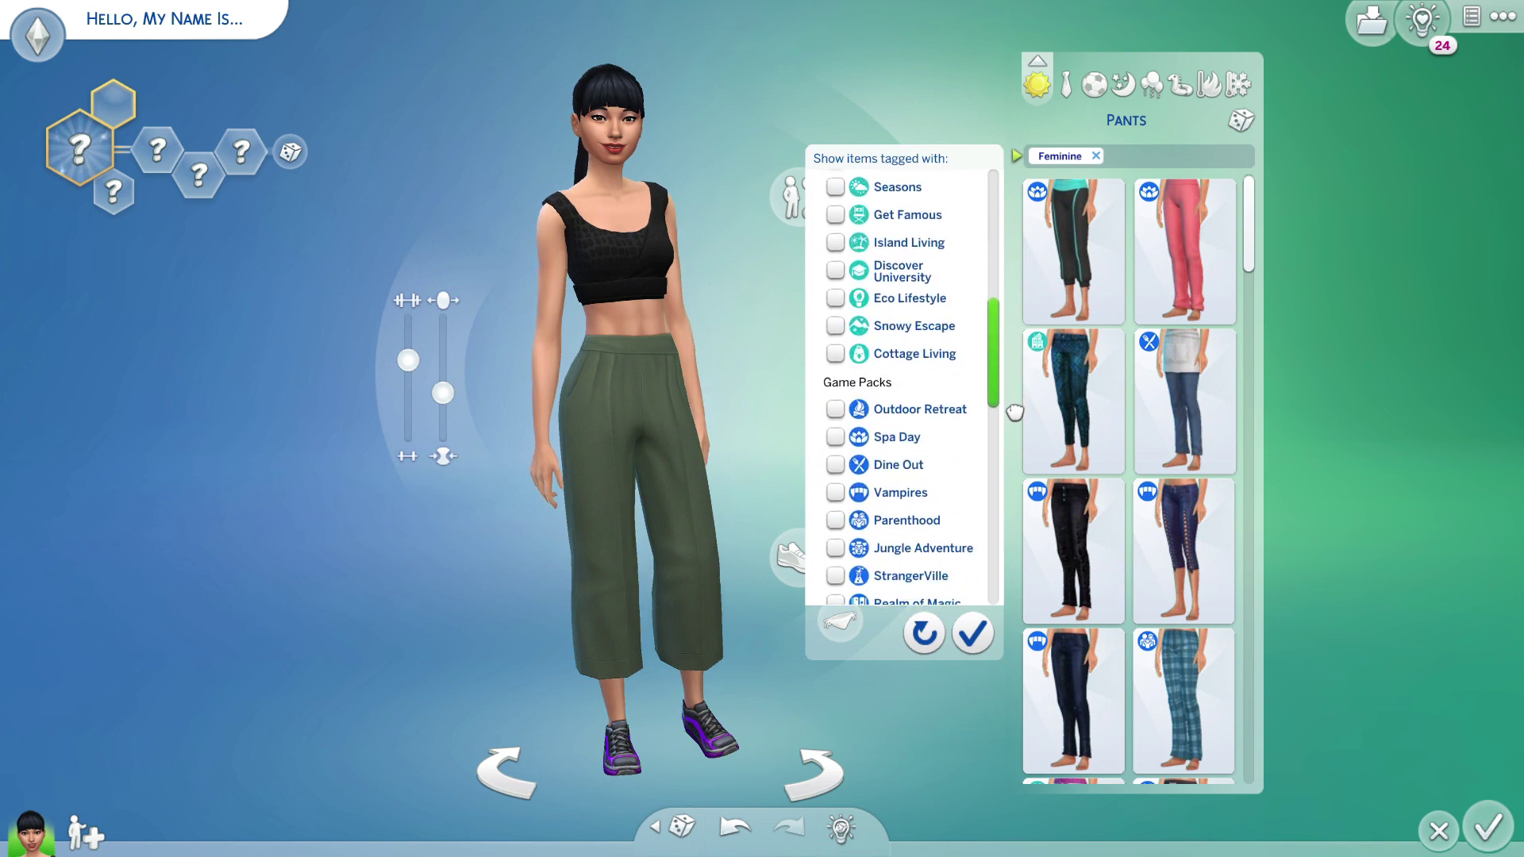
scroll(913, 477, down, 3)
click(835, 432)
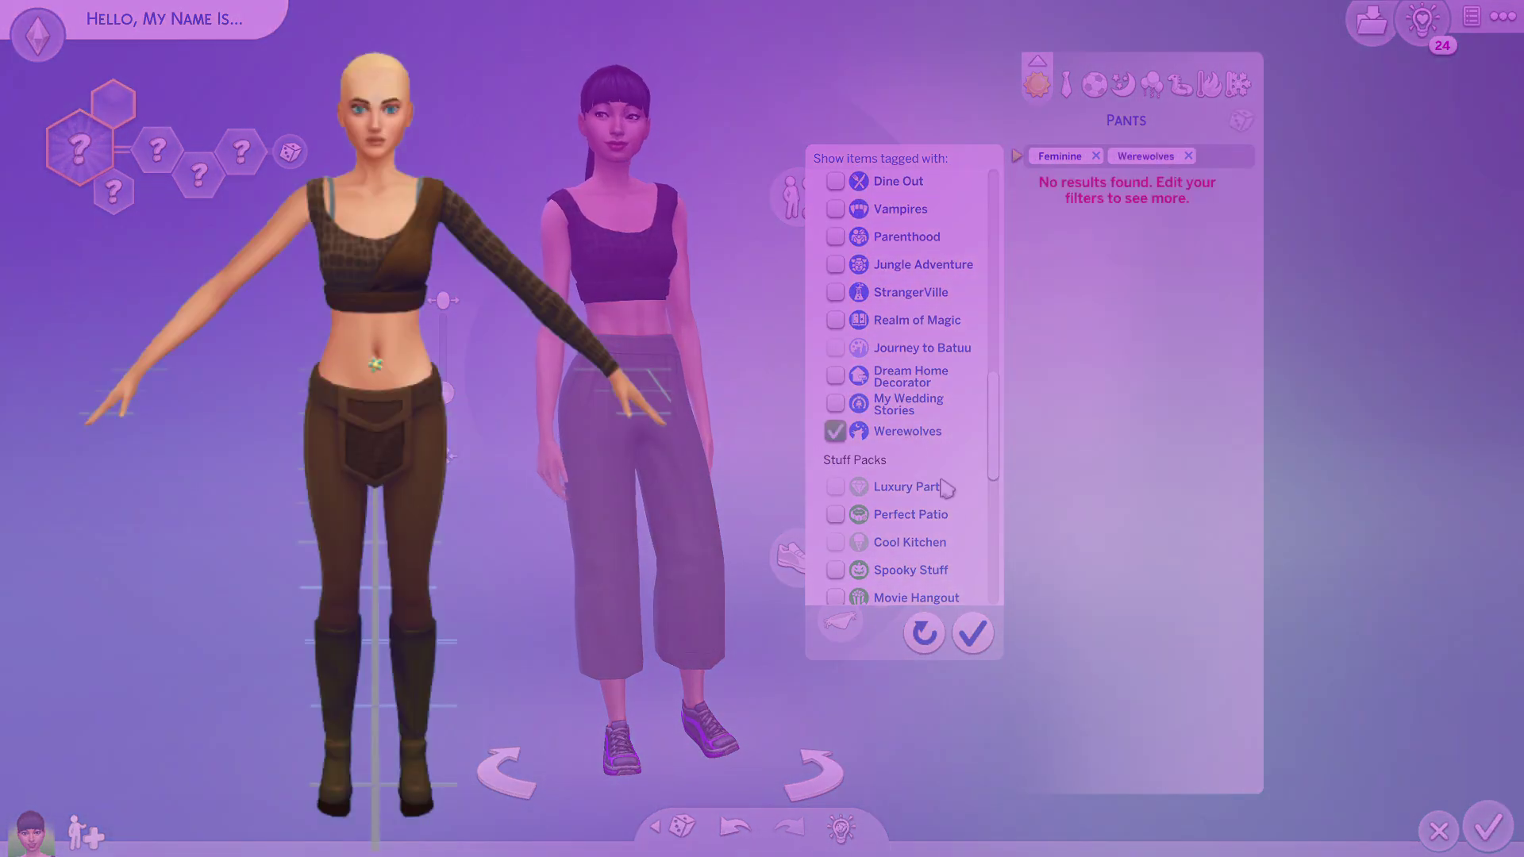
click(973, 633)
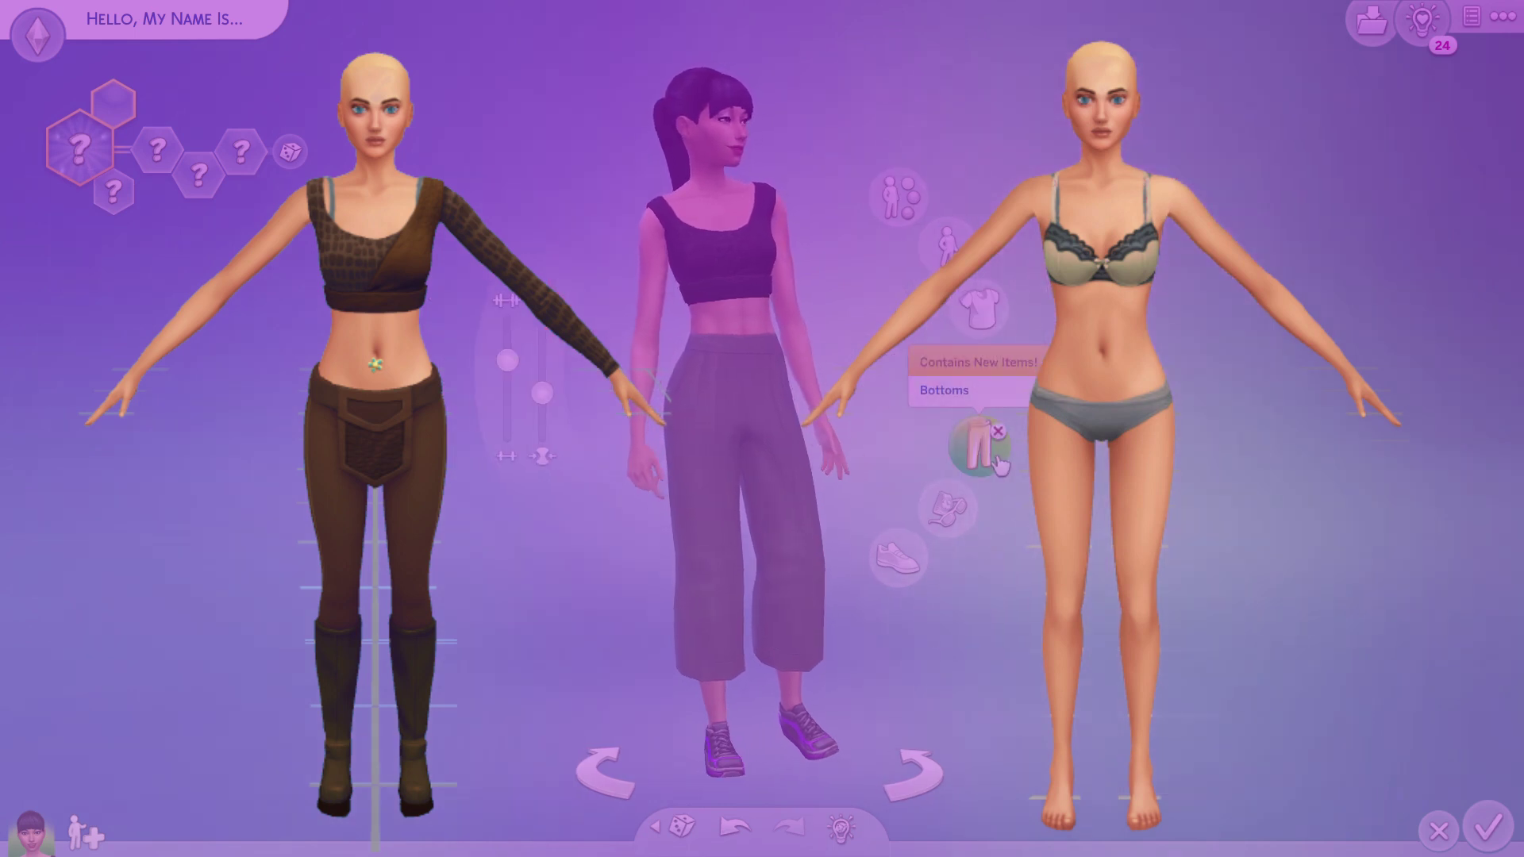
Browse the Bottoms category and try the ripped denim shorts on the Sim
click(998, 462)
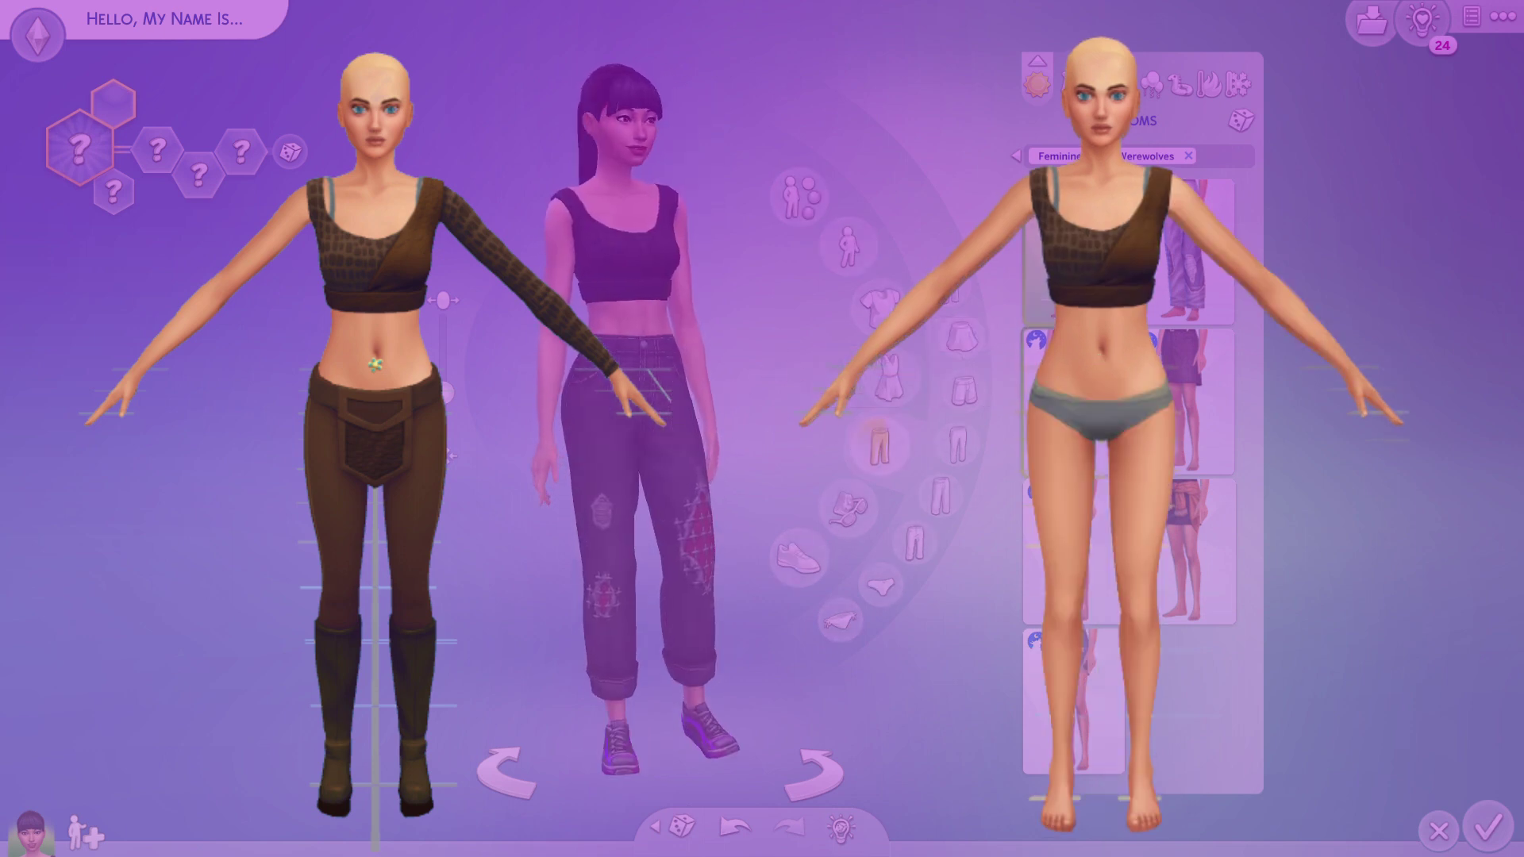
mouse_move(1076, 548)
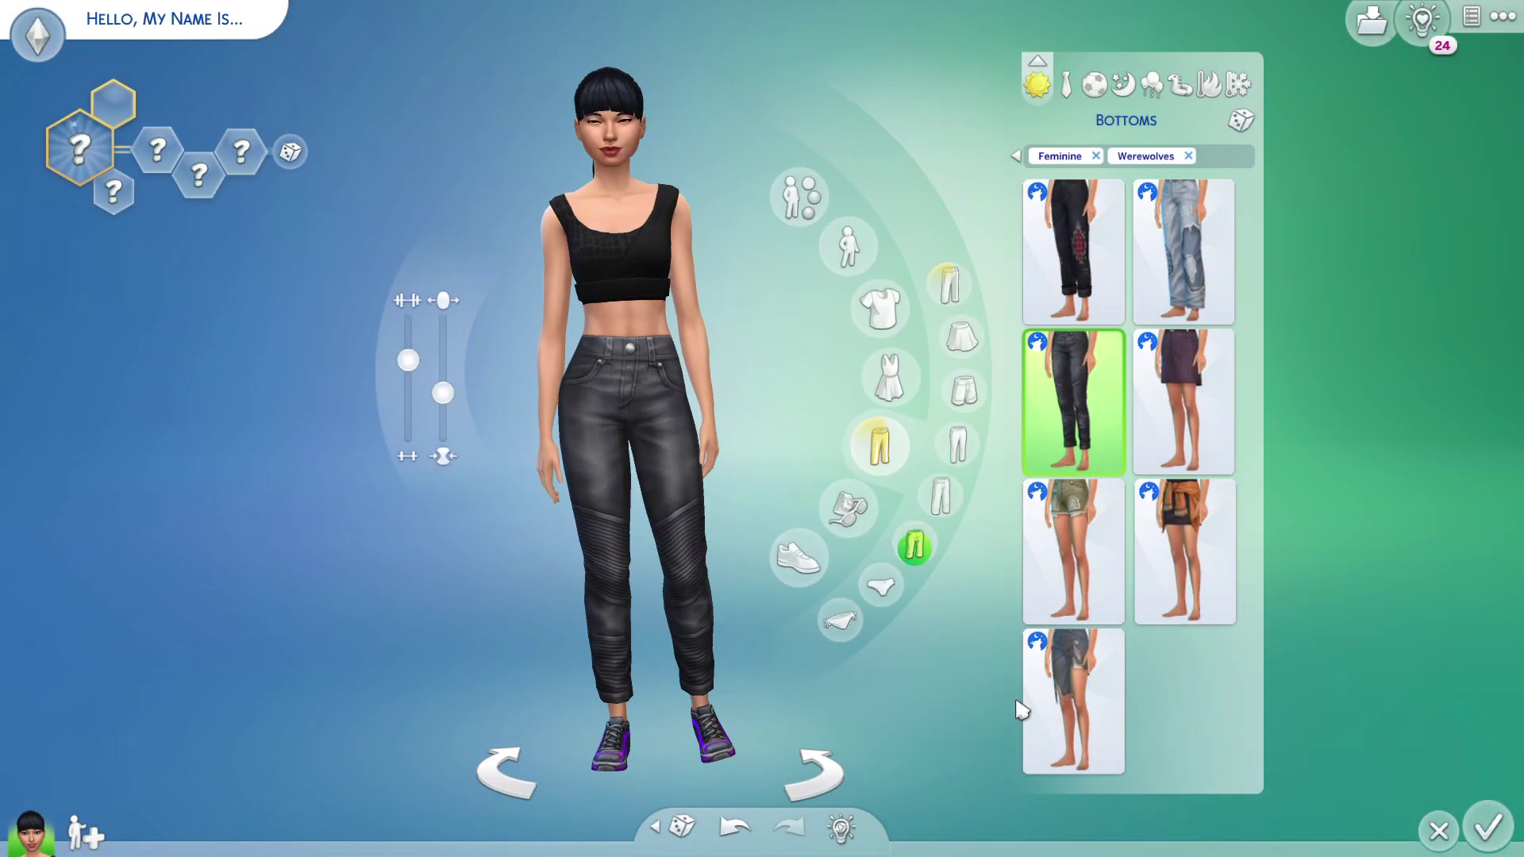
click(1090, 703)
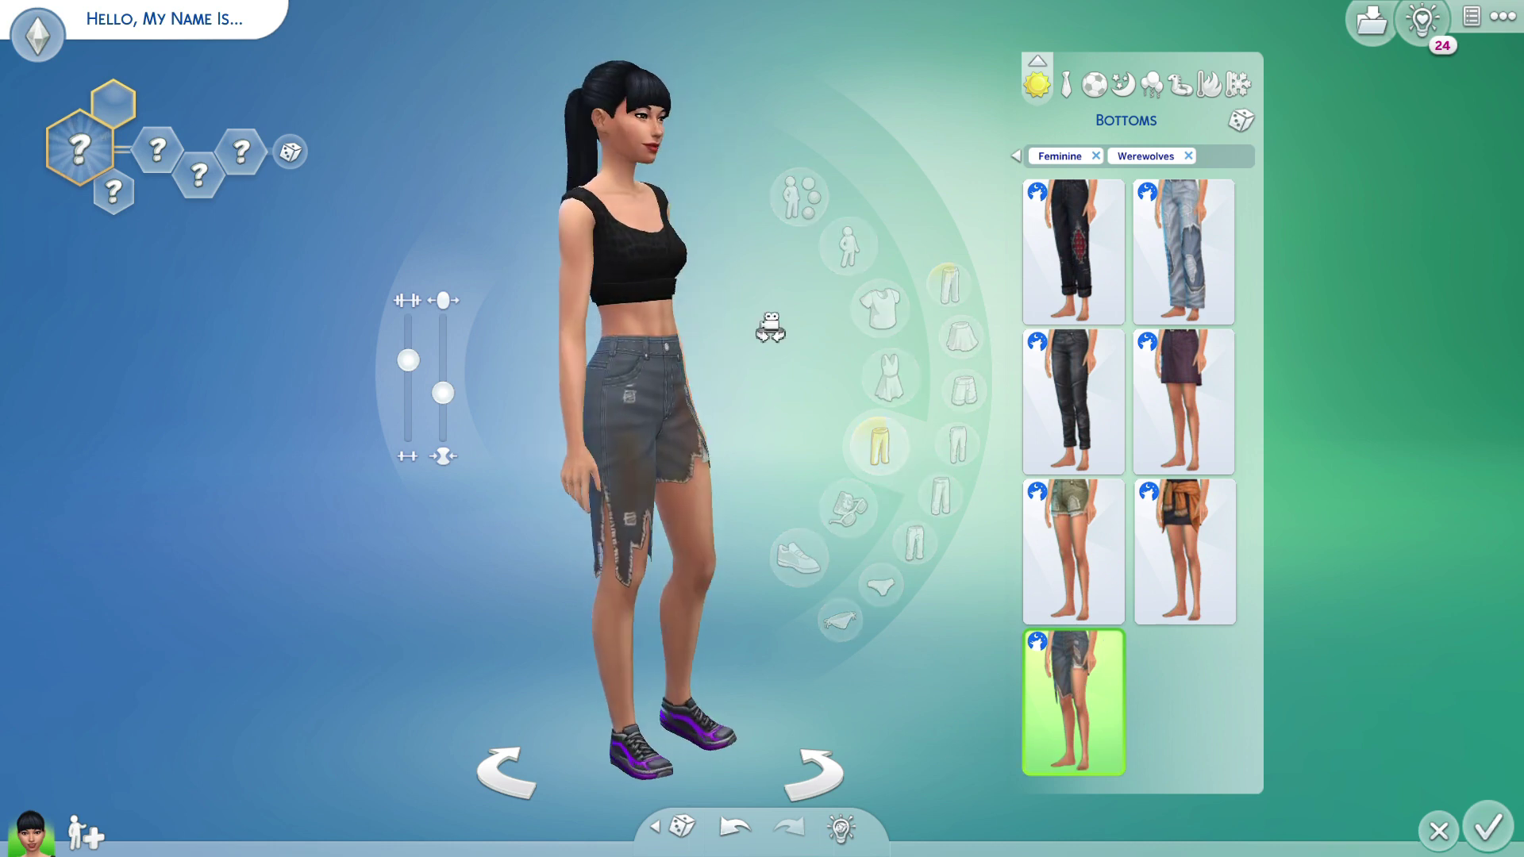
Dress the Sim in the skirt with tied shirt in its dark colour
click(1184, 548)
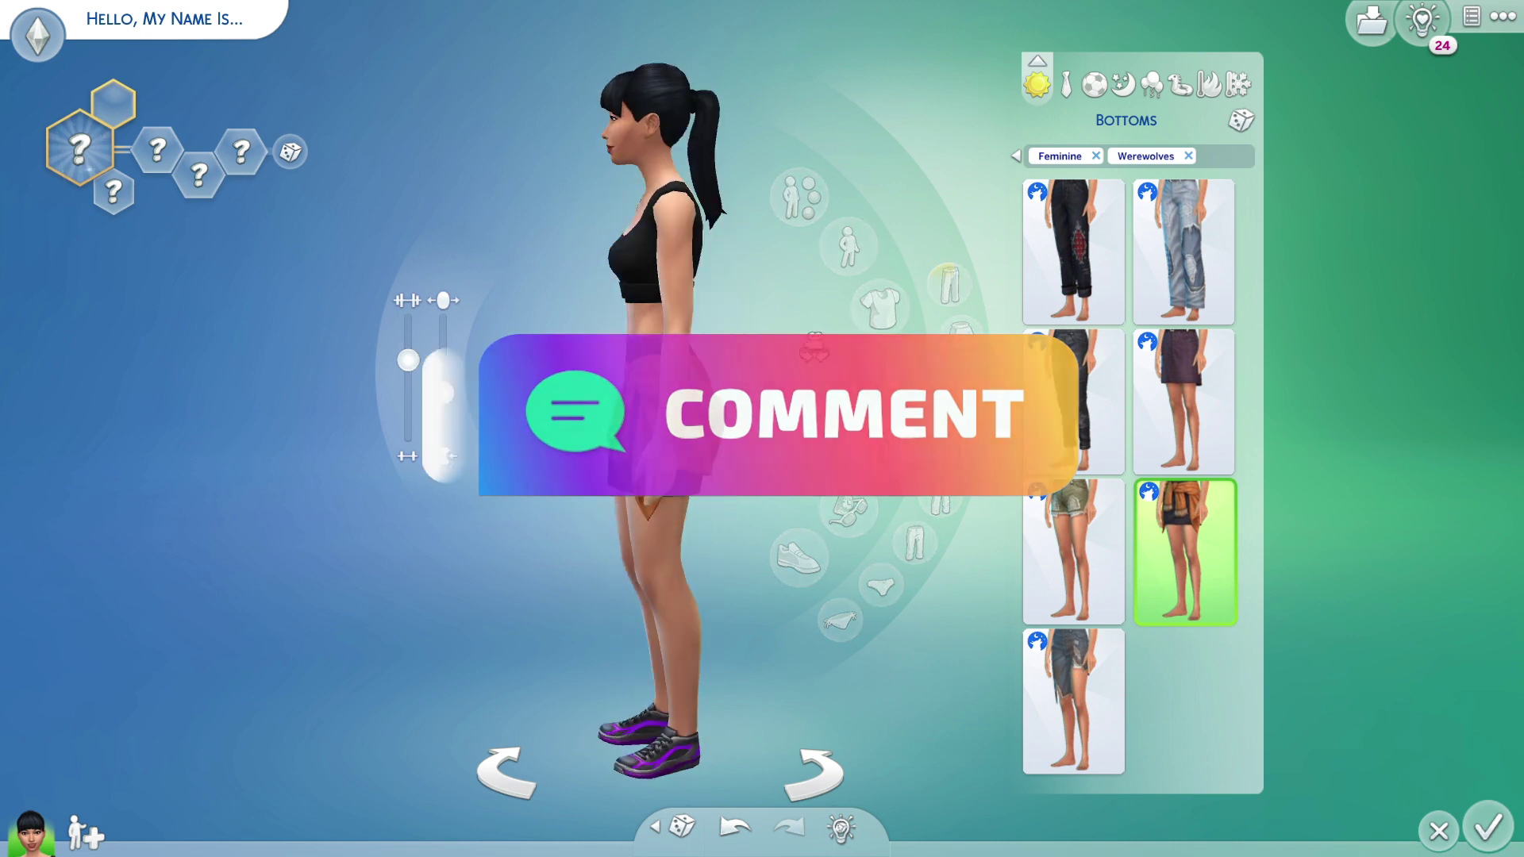
mouse_move(1165, 609)
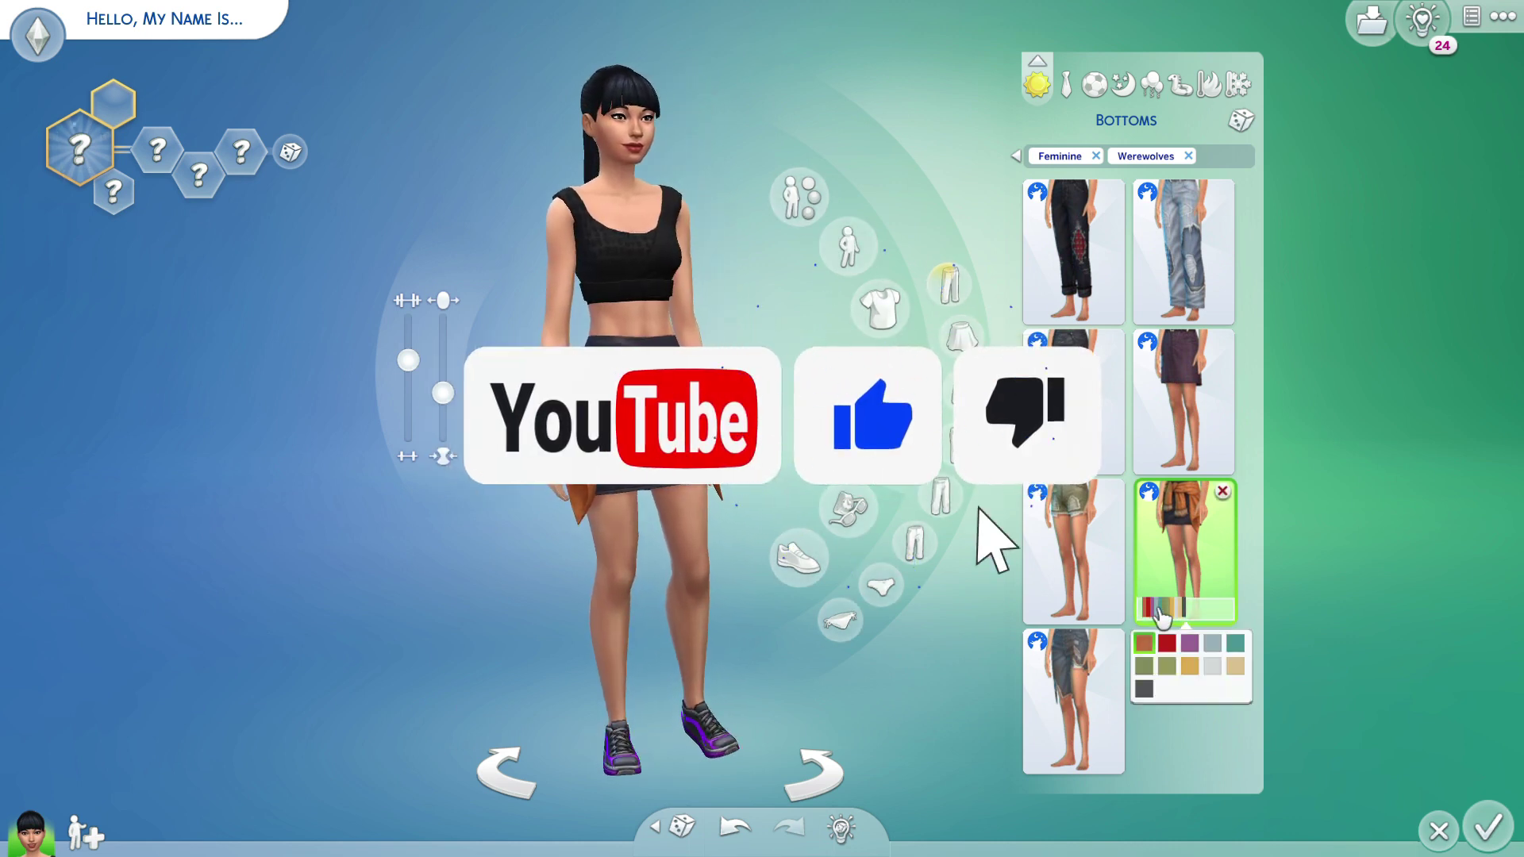
click(1149, 691)
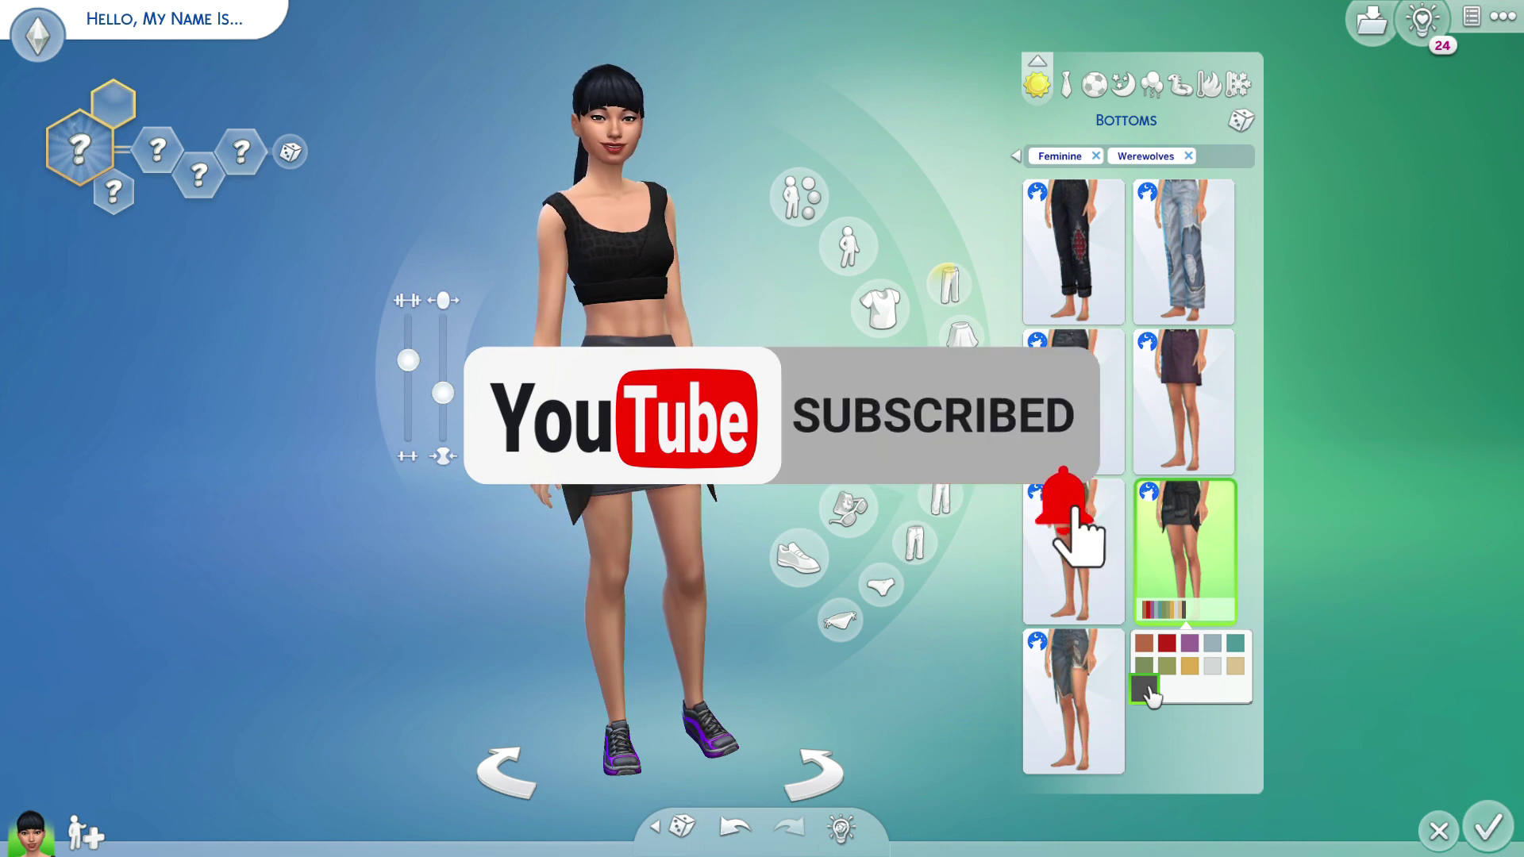
click(1209, 516)
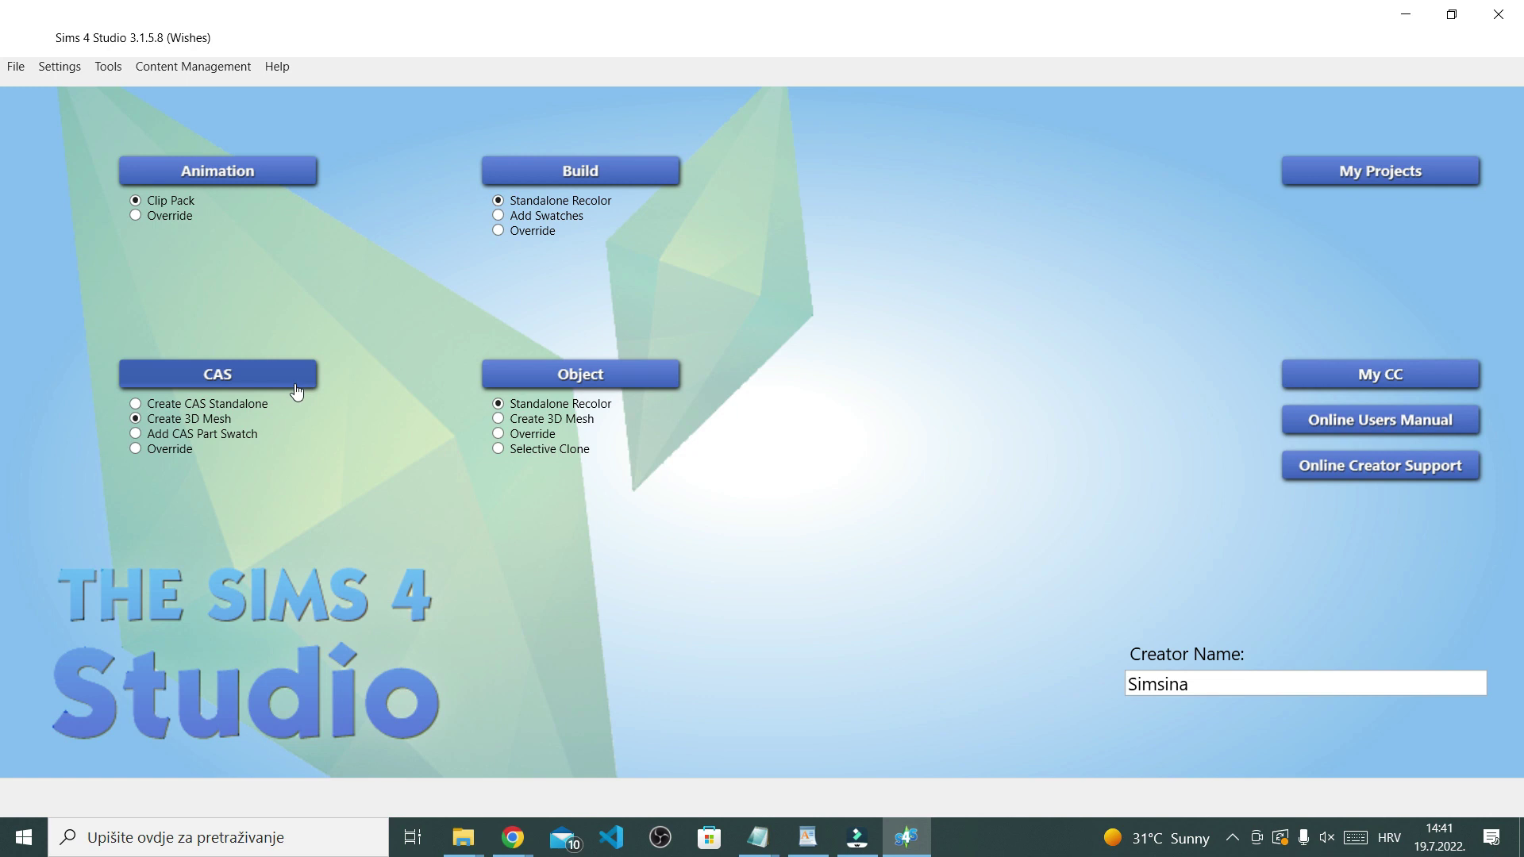
Base a new mesh project on the brown crop-top and leggings outfit
click(298, 389)
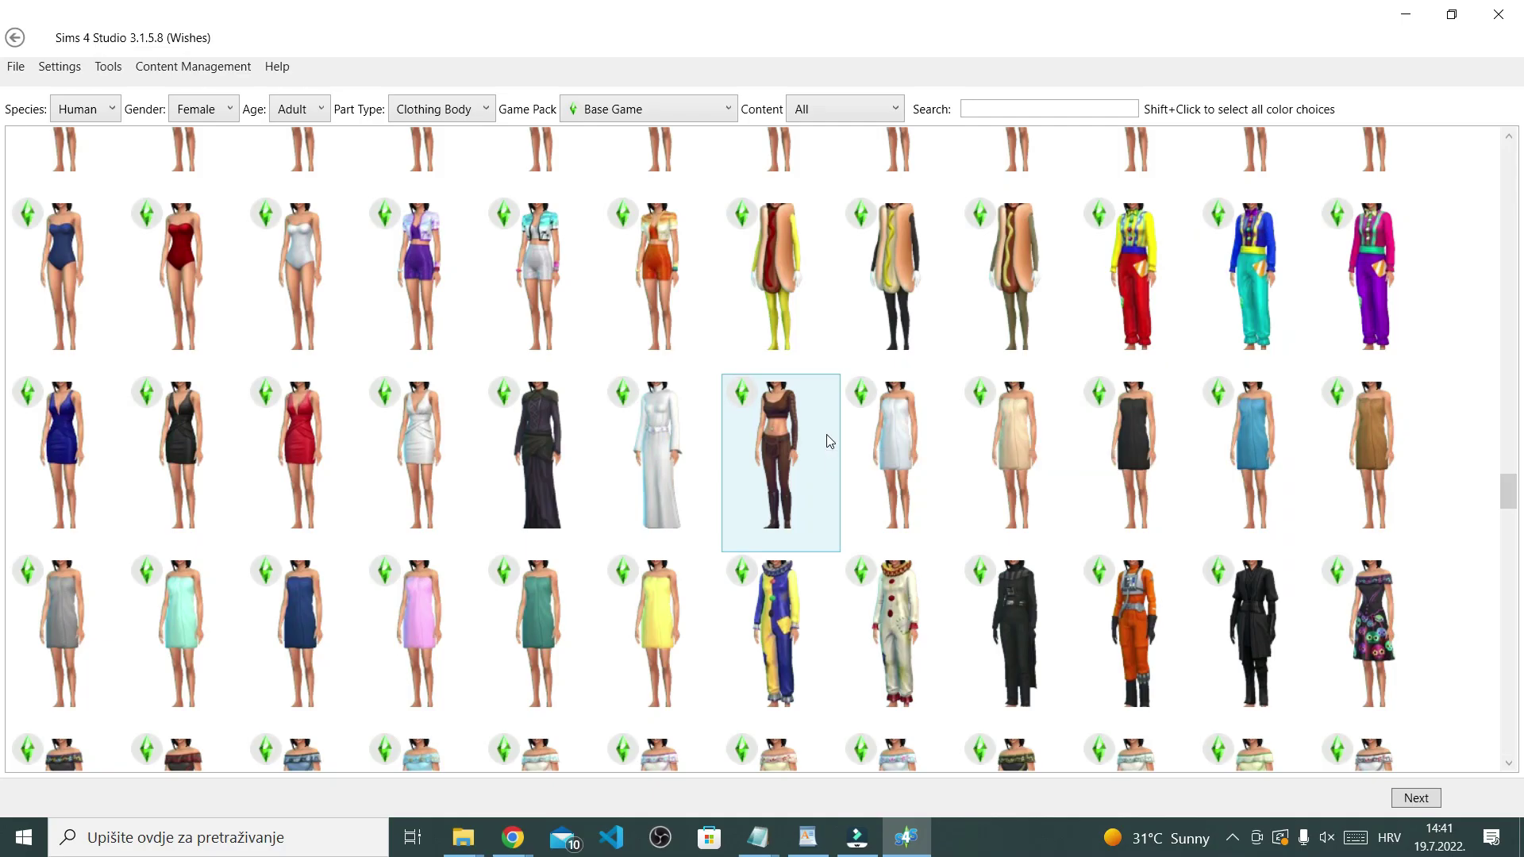
double_click(465, 351)
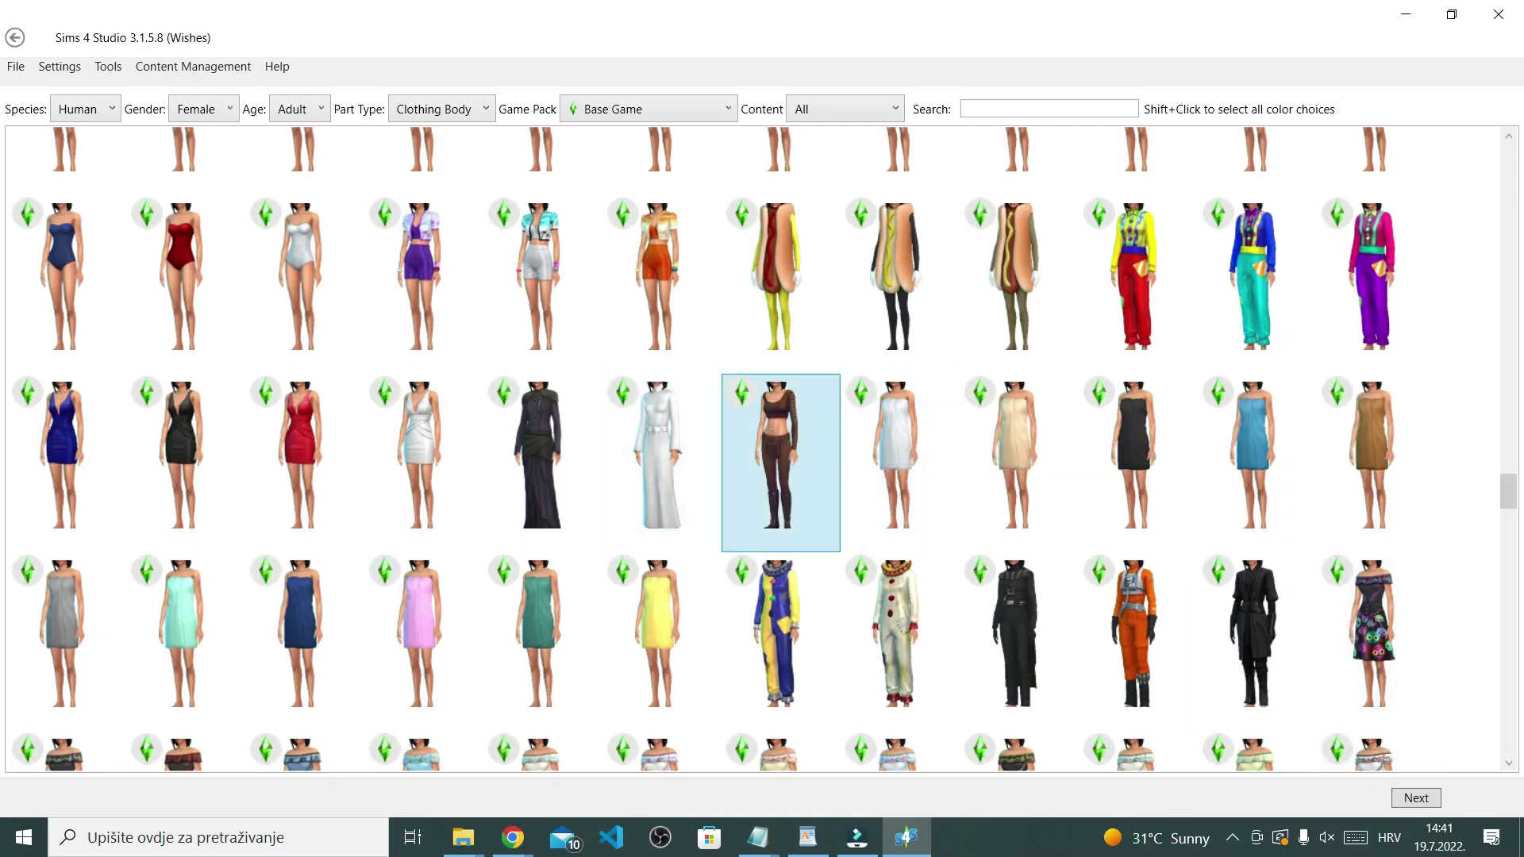
click(1425, 804)
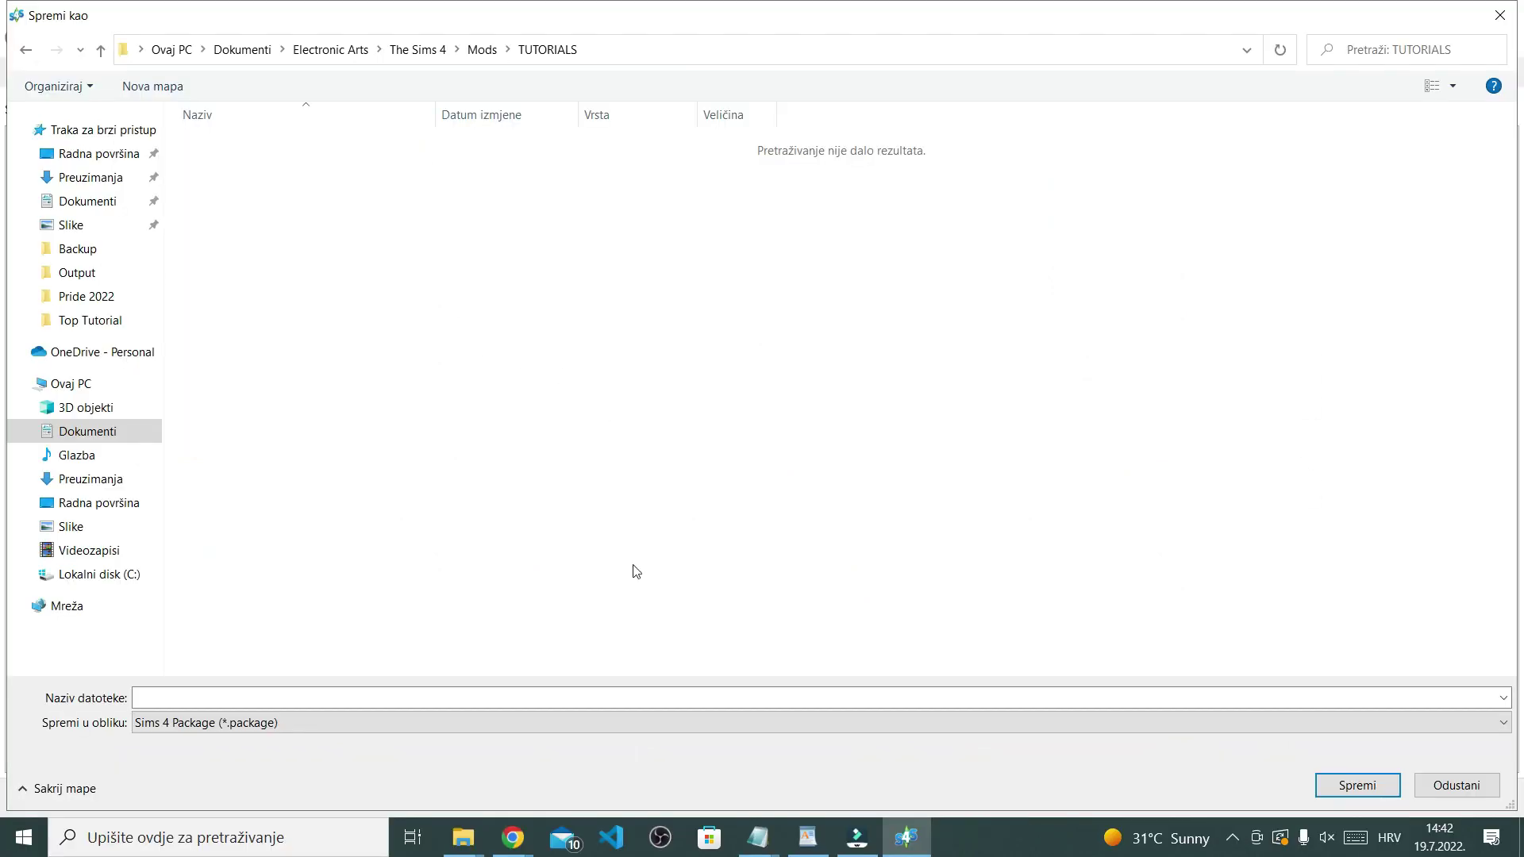
Save the project as Full Outfit.package in the TUTORIALS folder
click(633, 698)
text(Full Outfit)
key(Return)
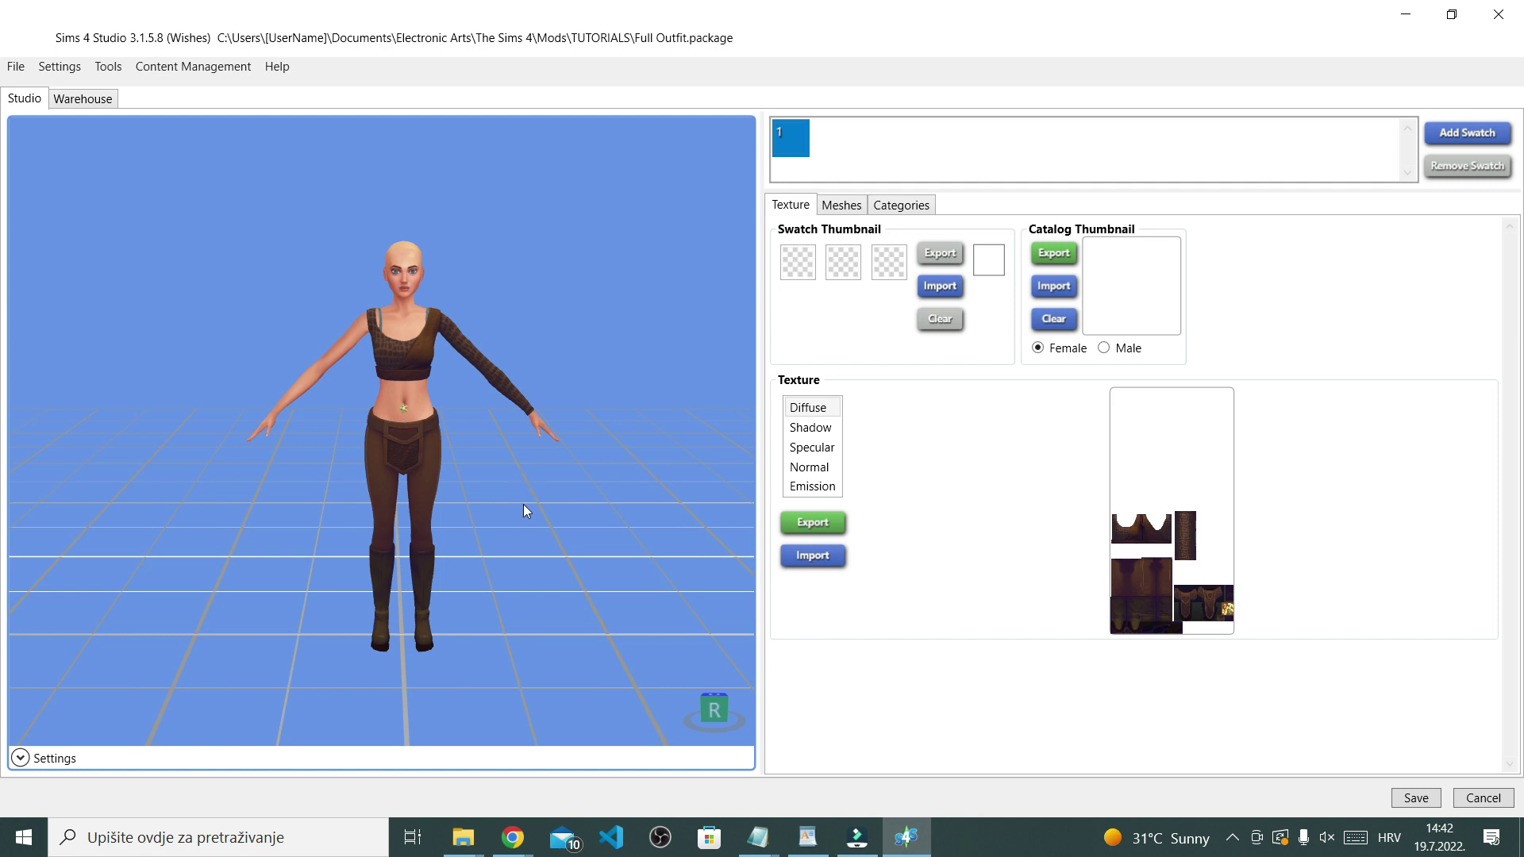
Export the outfit's LOD 0 mesh from the Meshes tab as the Blender file 'Full Outfit'
click(840, 208)
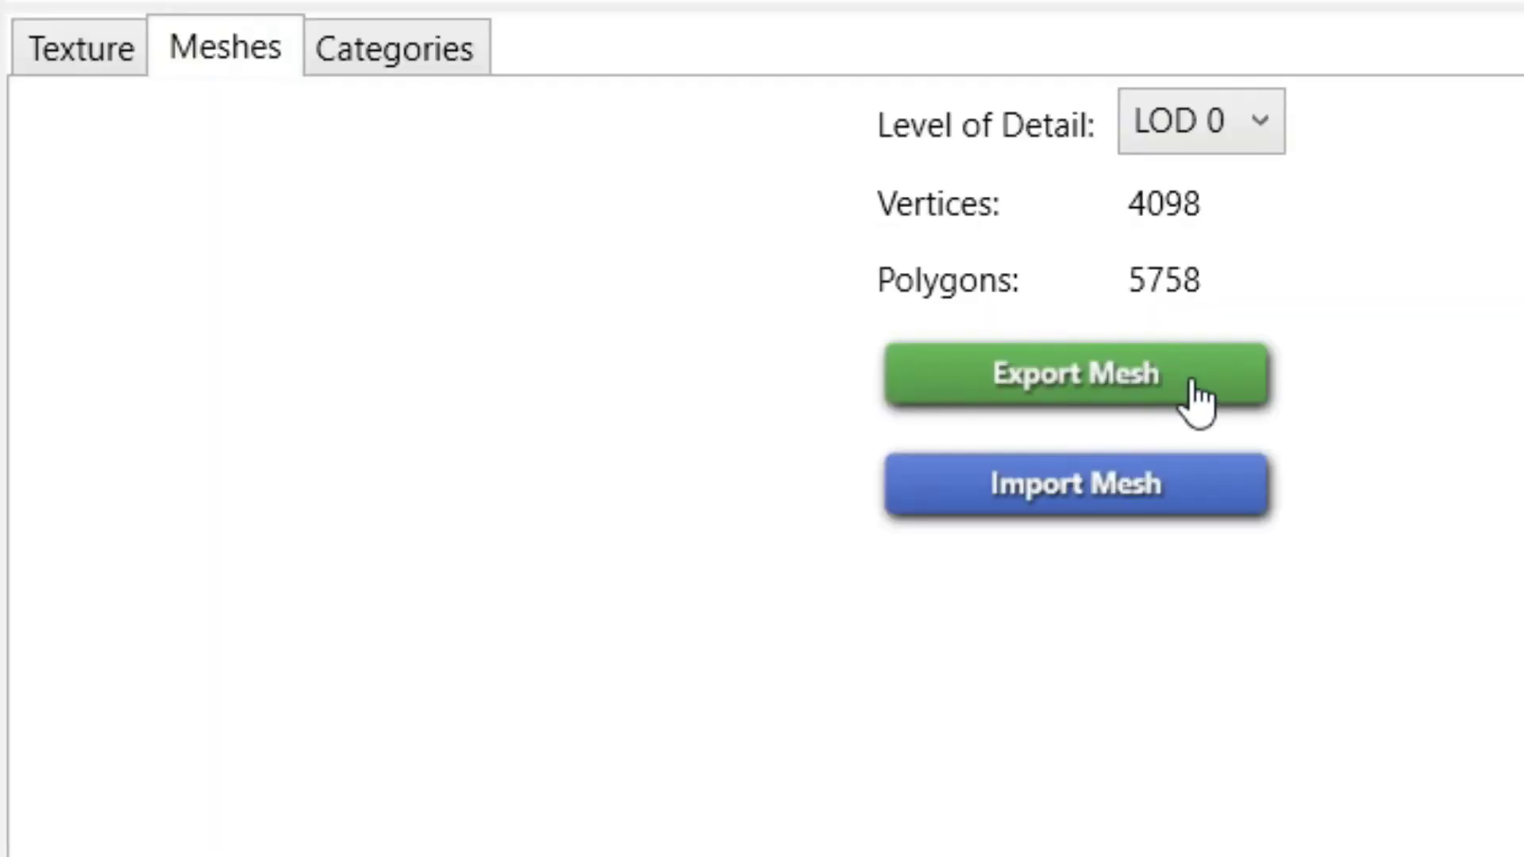
click(1183, 381)
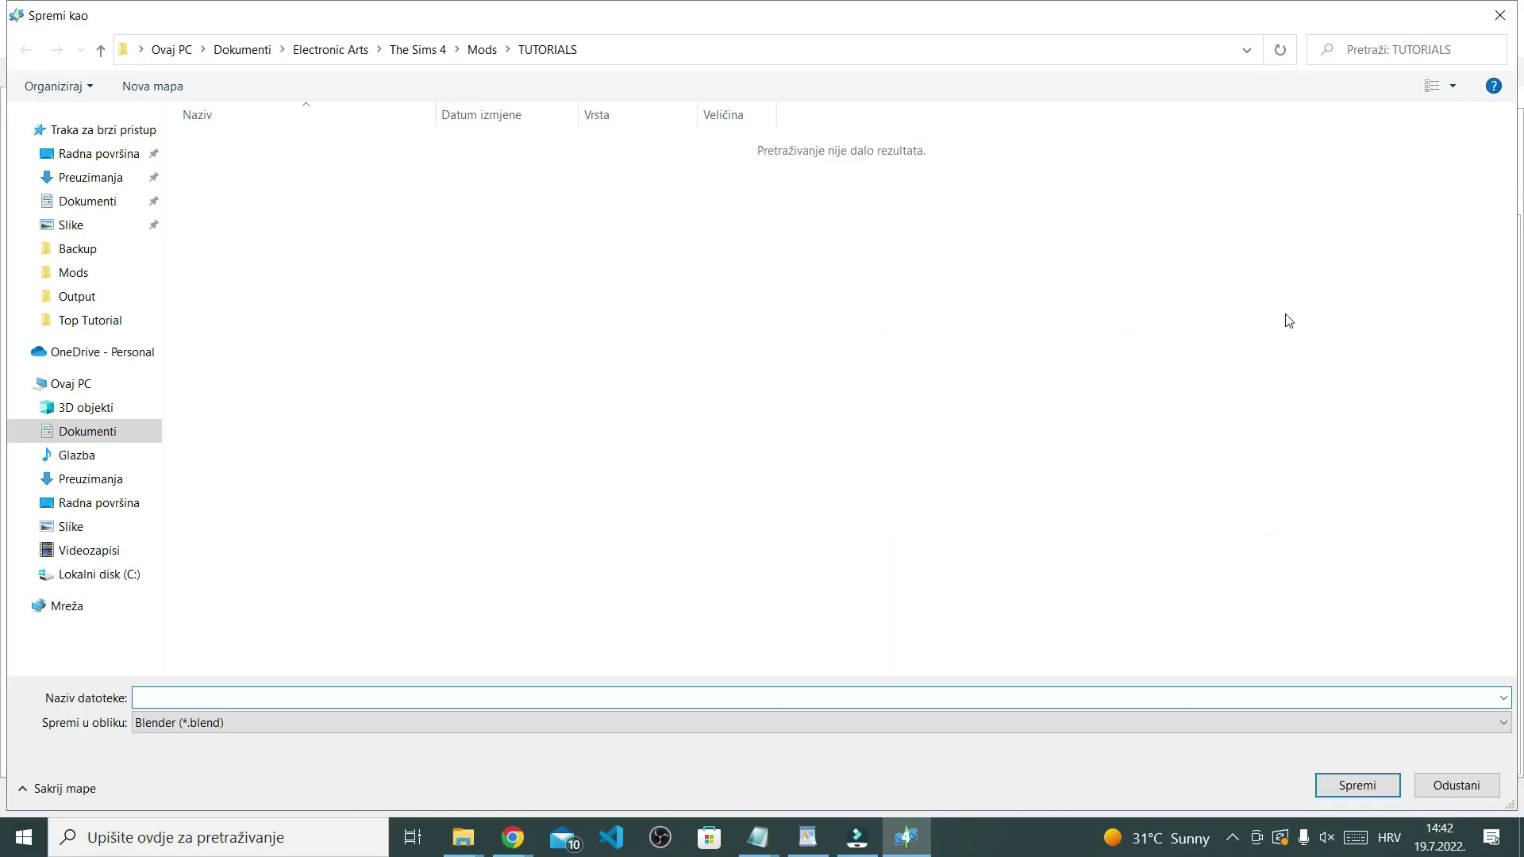
text(Full )
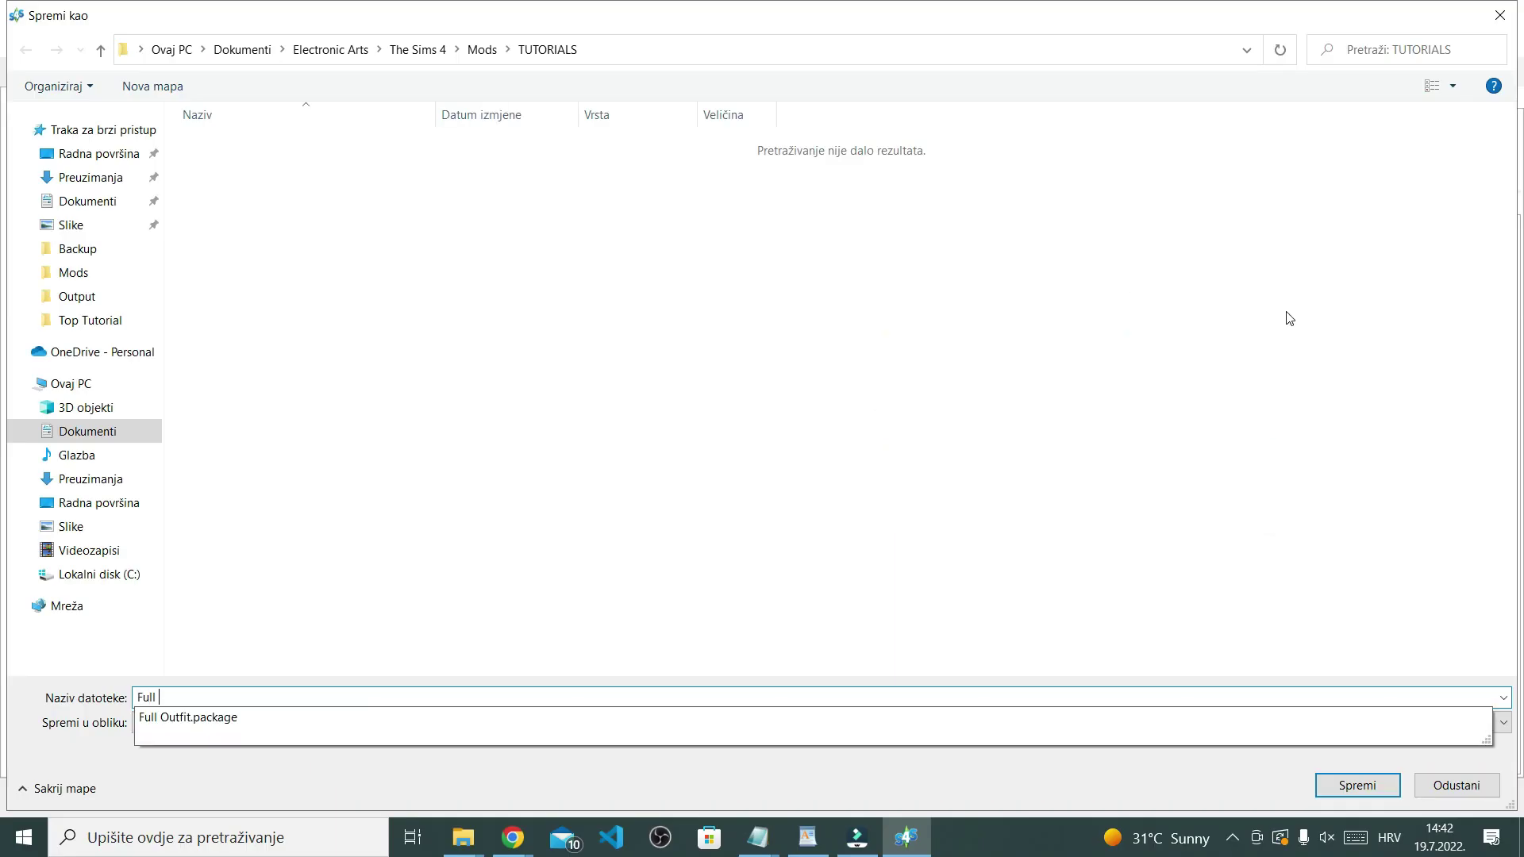
text(Outfit)
key(Return)
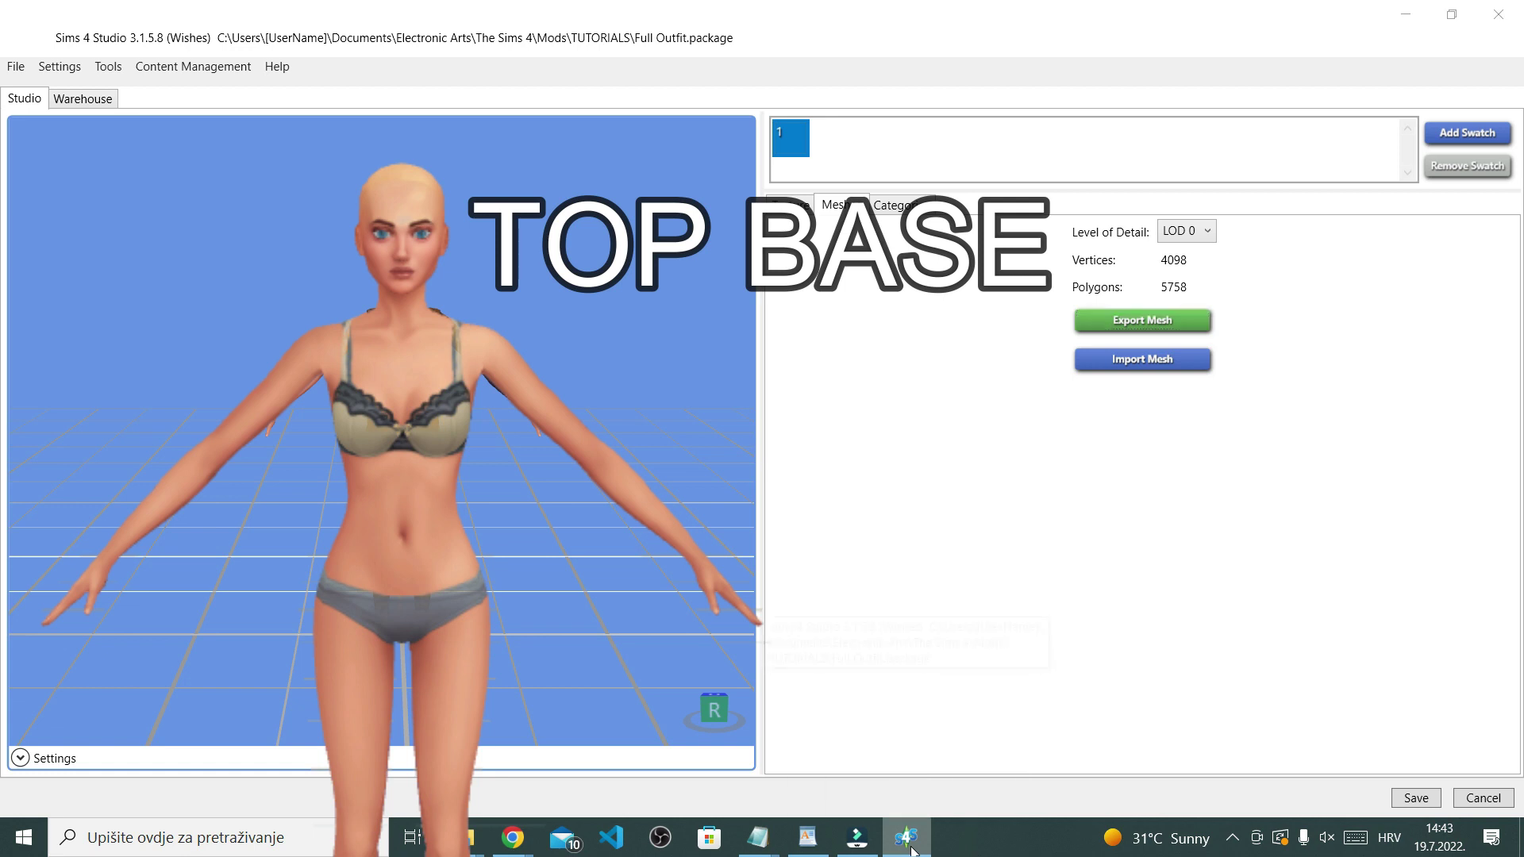
Launch a second Sims 4 Studio window and base a new top project on the bra
right_click(912, 849)
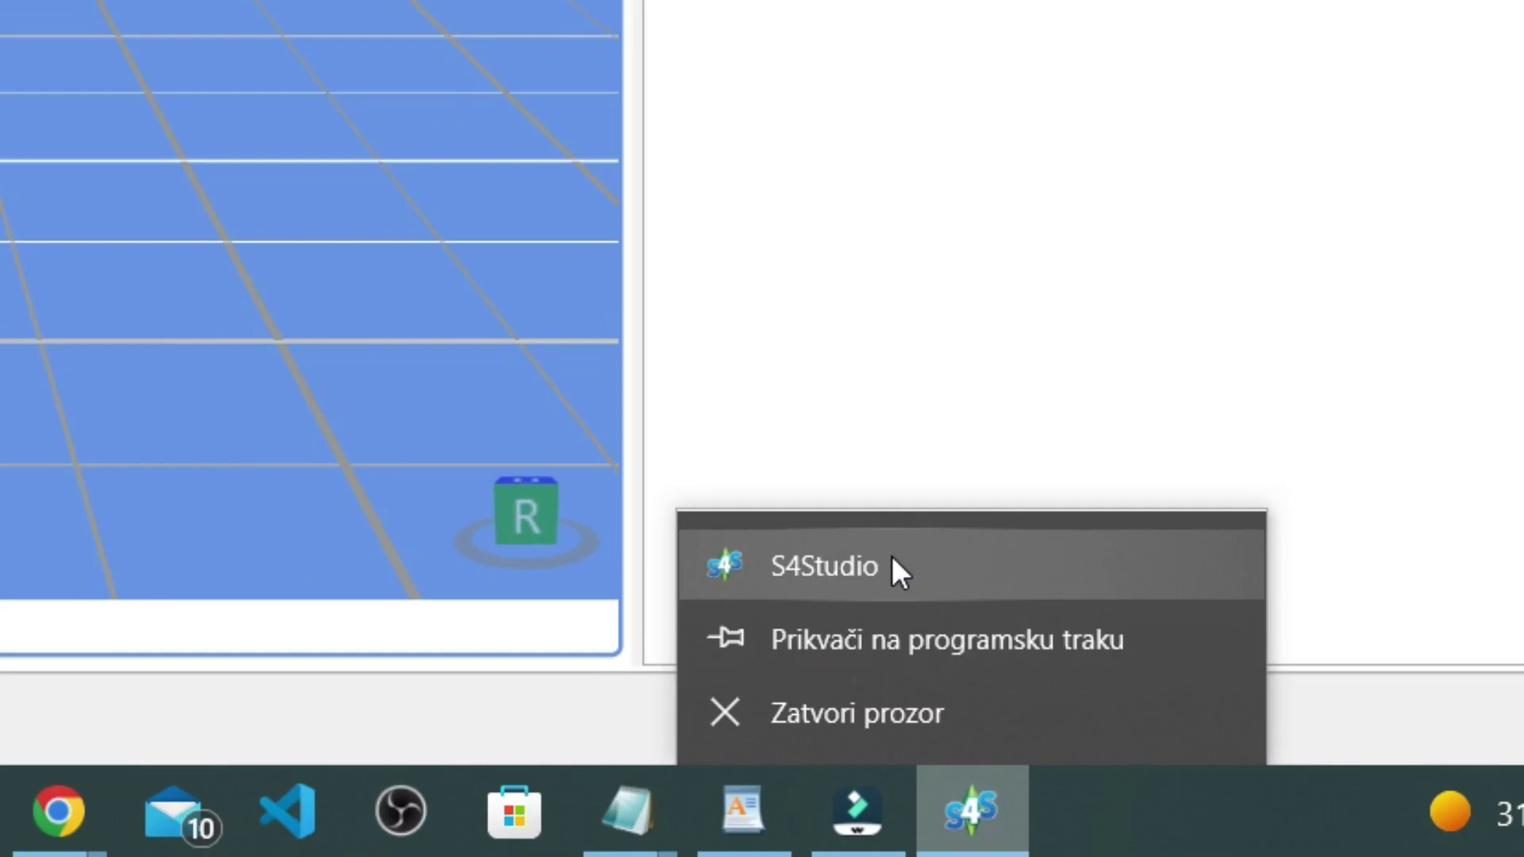
click(892, 562)
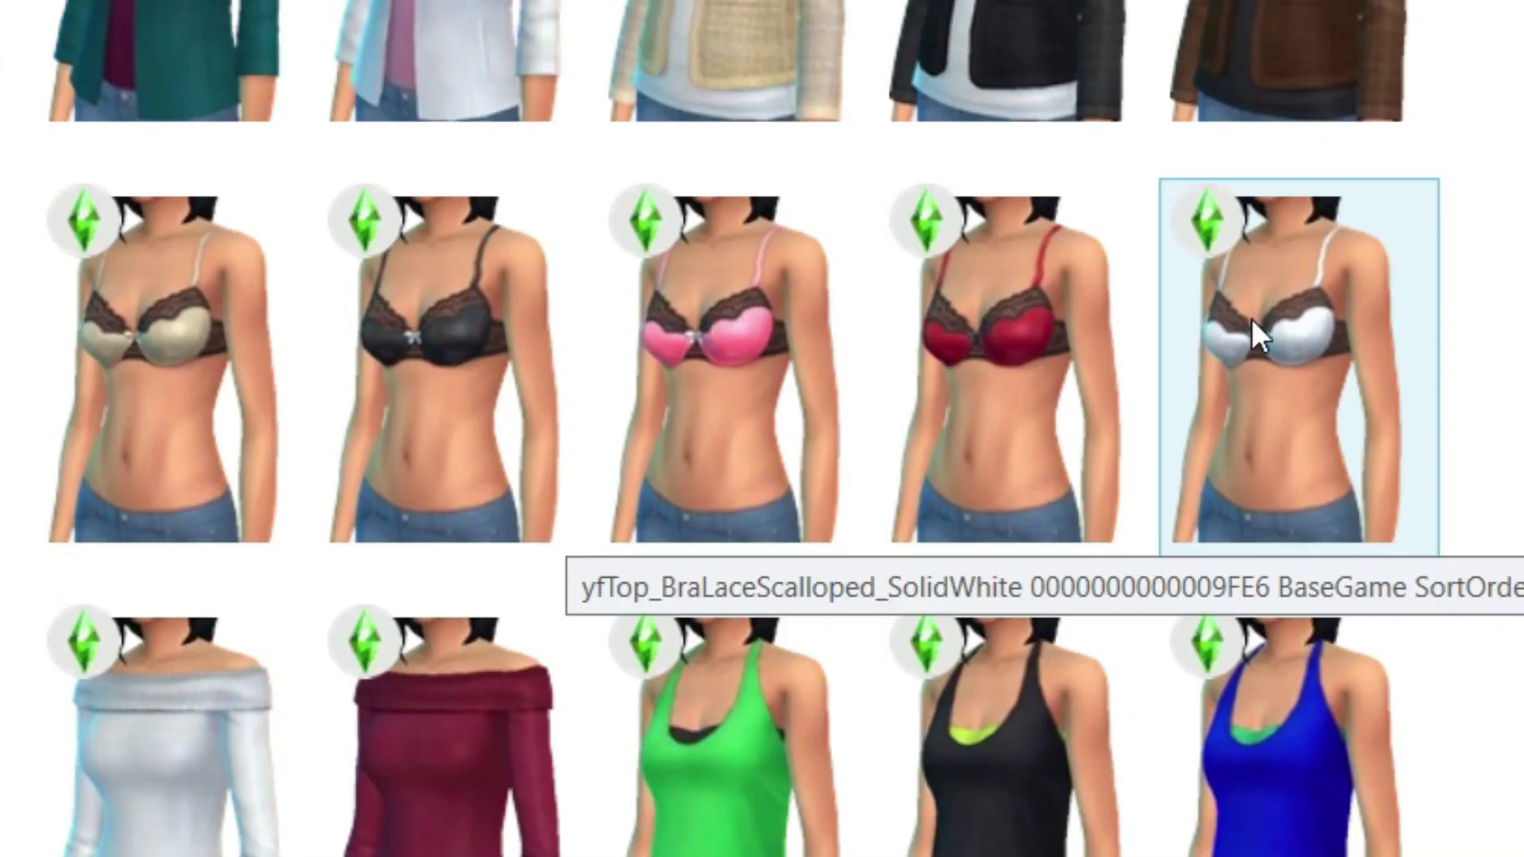
click(1252, 320)
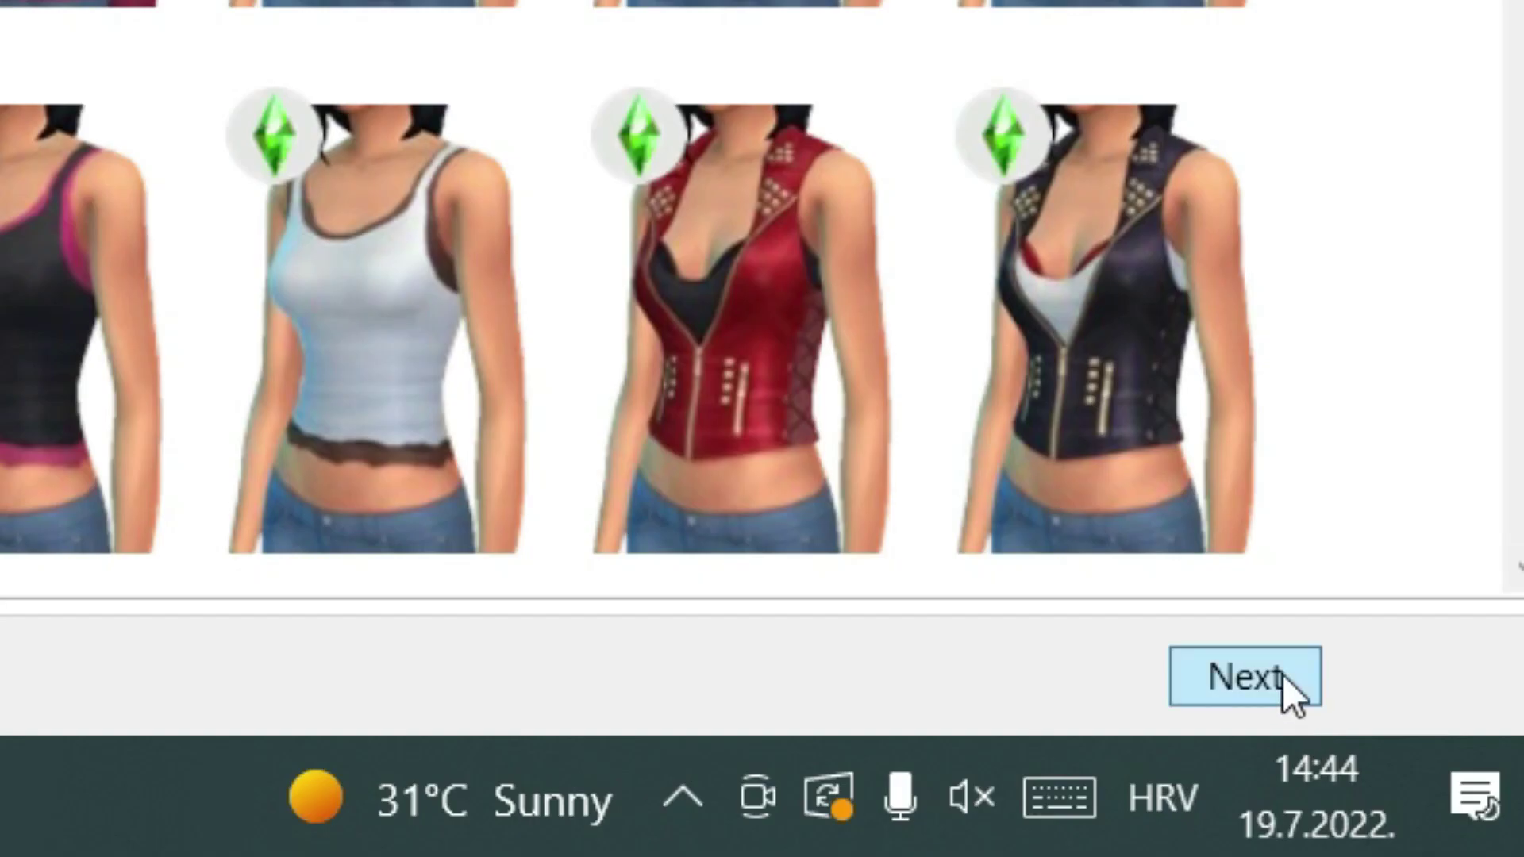
click(1283, 674)
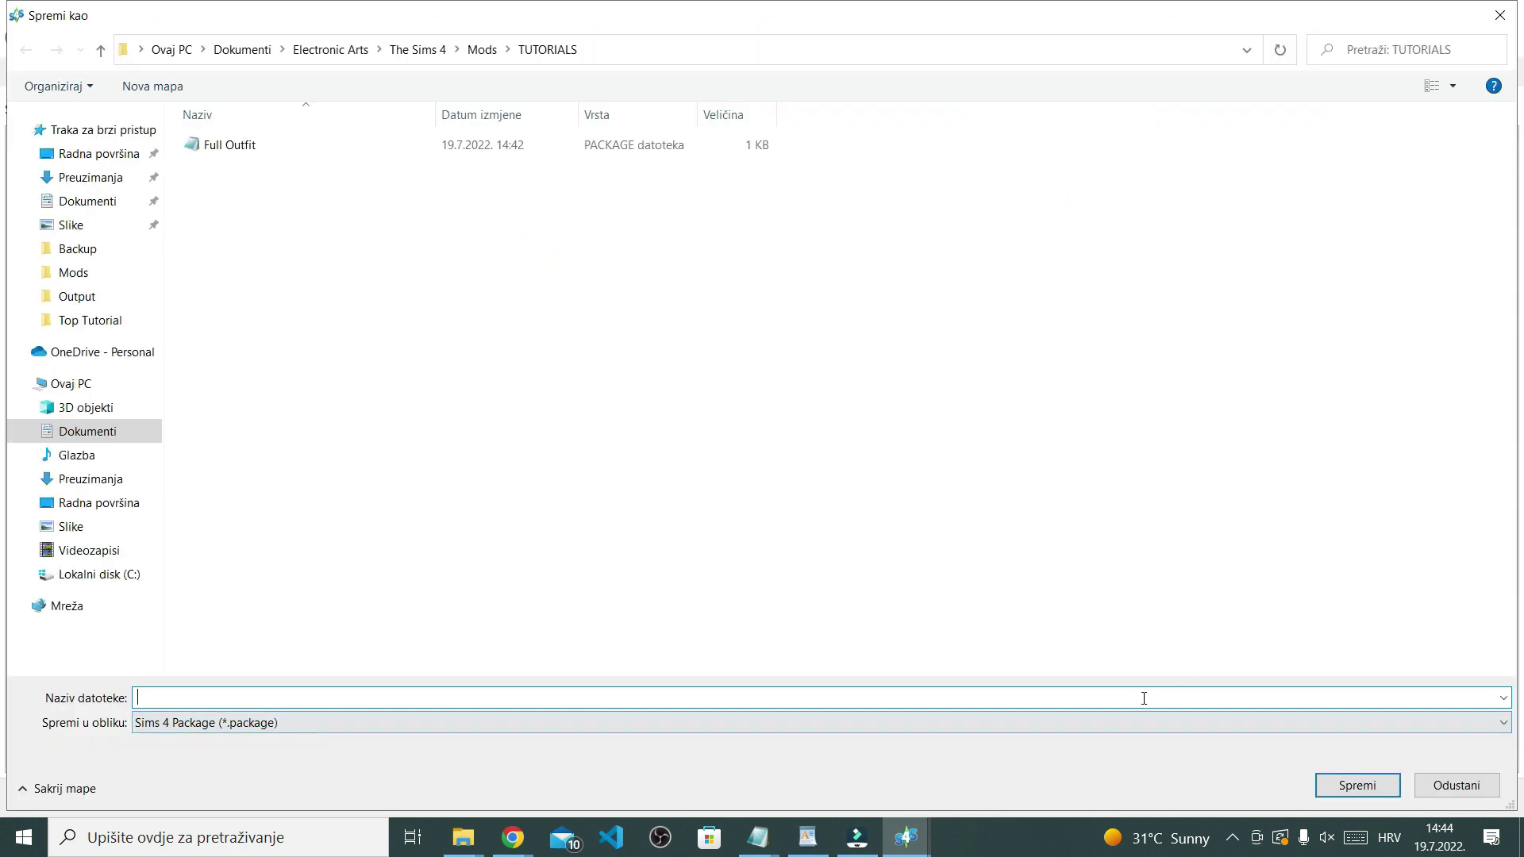
Save the project as Top.package and begin exporting its mesh as 'Top'
click(1144, 699)
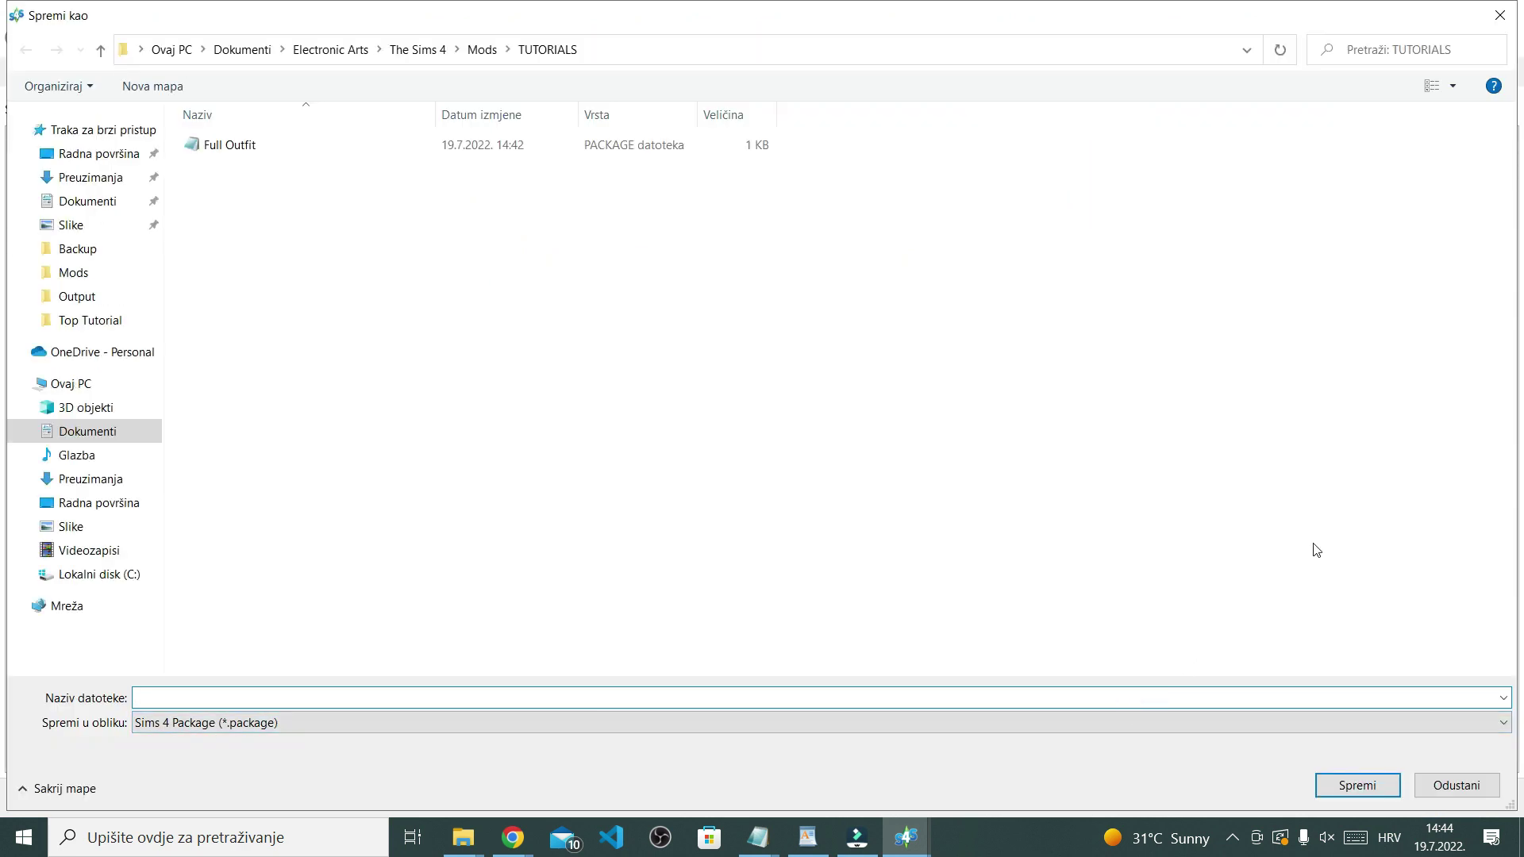
text(Top)
key(Return)
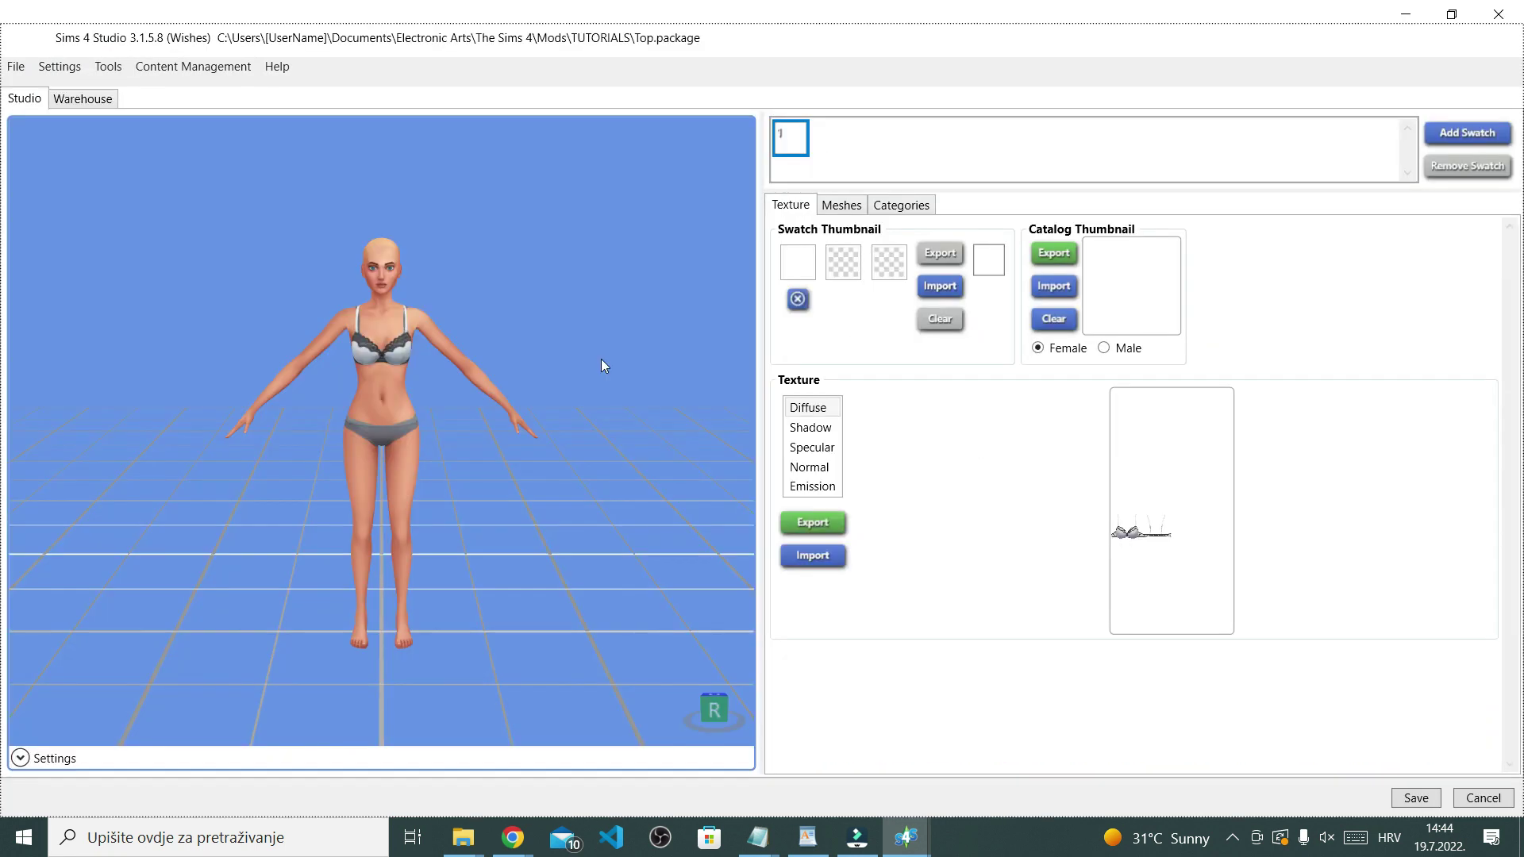
click(835, 208)
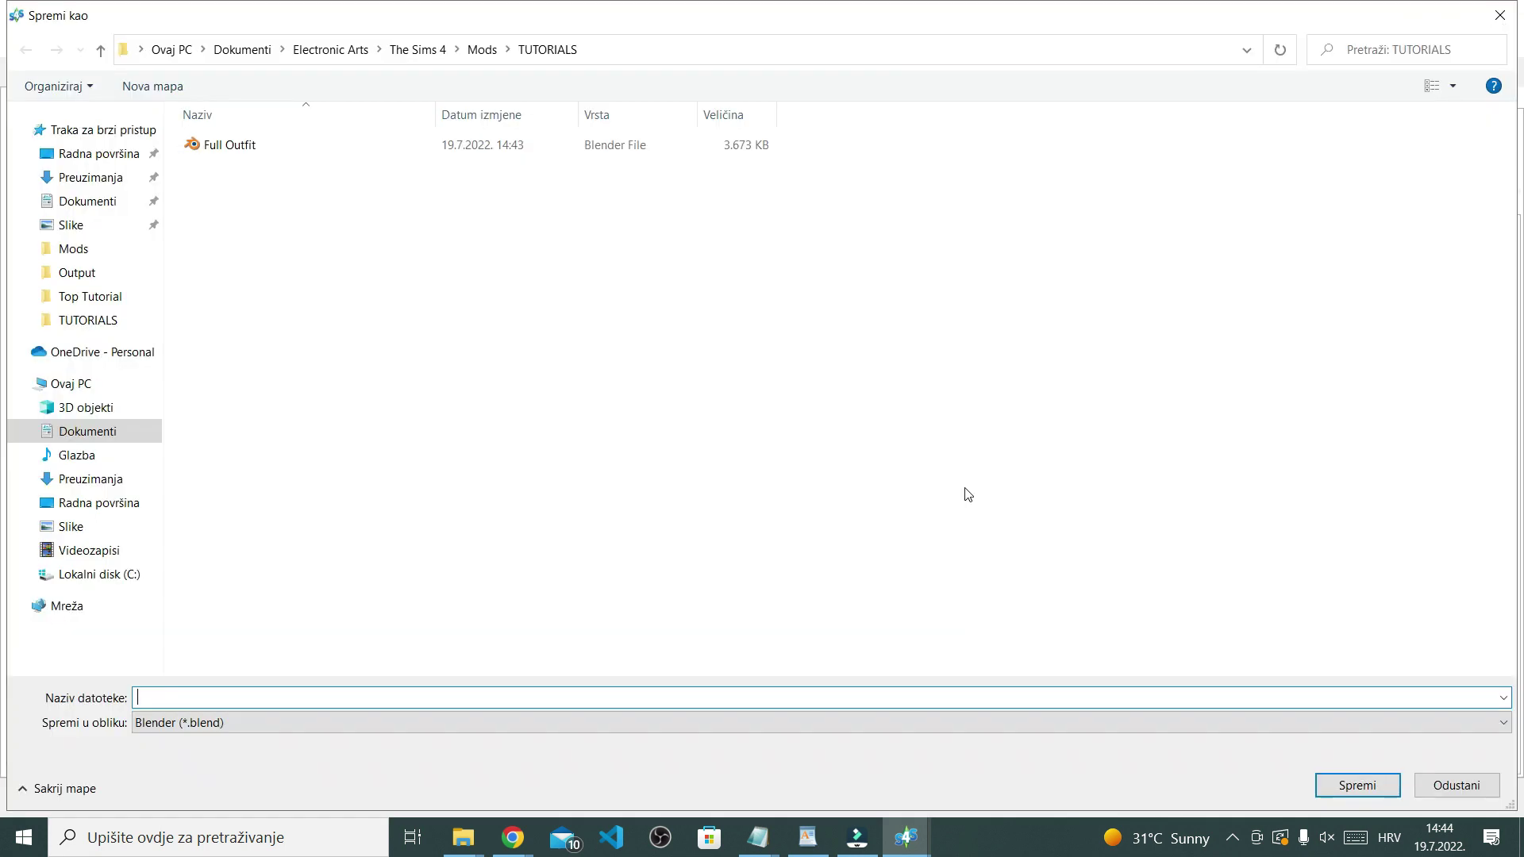
text(To)
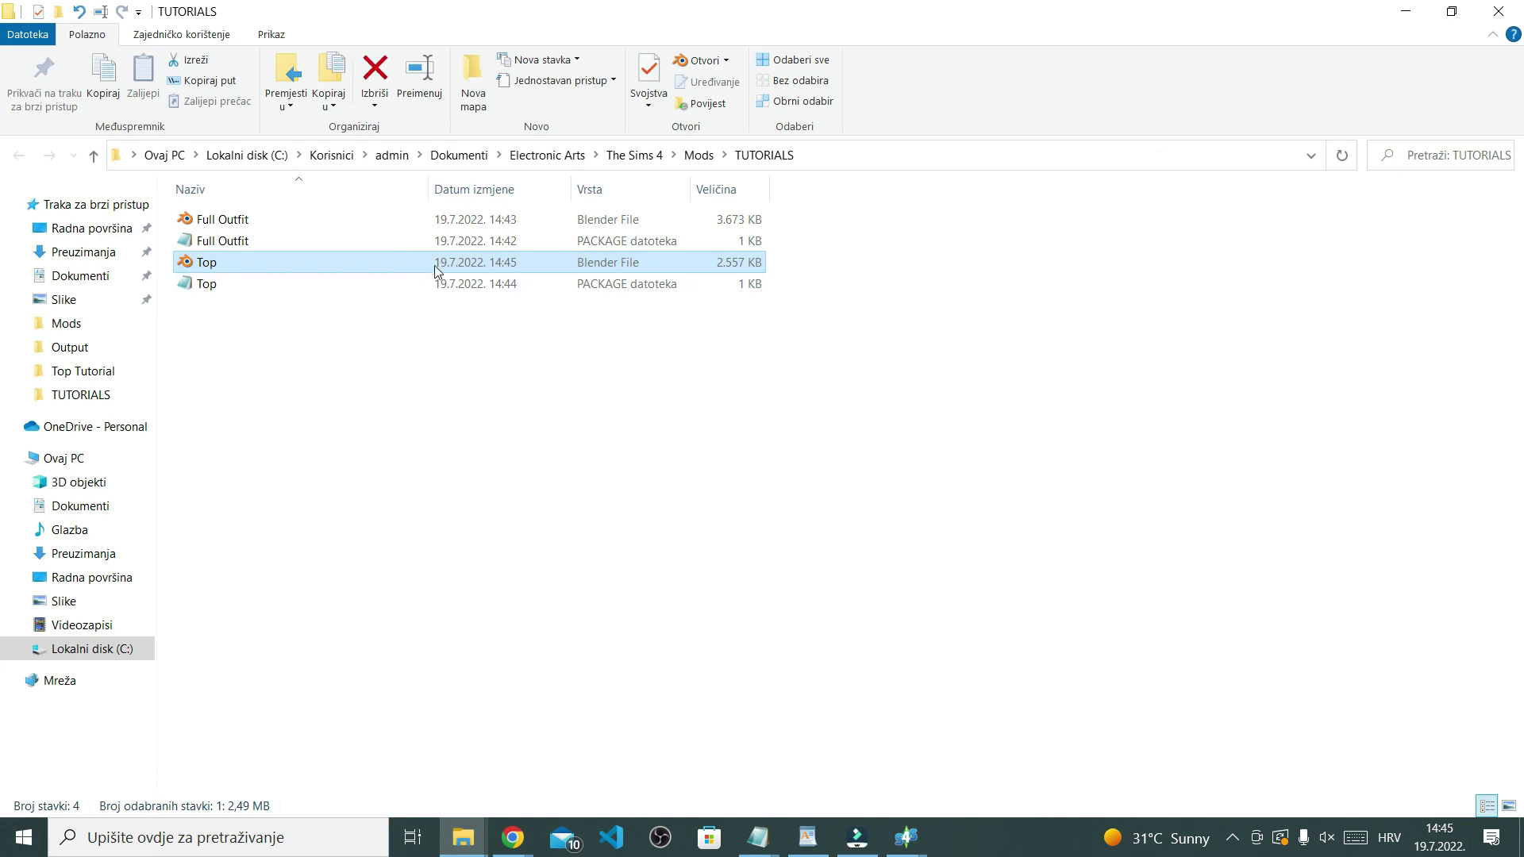
Open Top.blend in Blender, minimize it, and select Full Outfit.blend in TUTORIALS
click(439, 265)
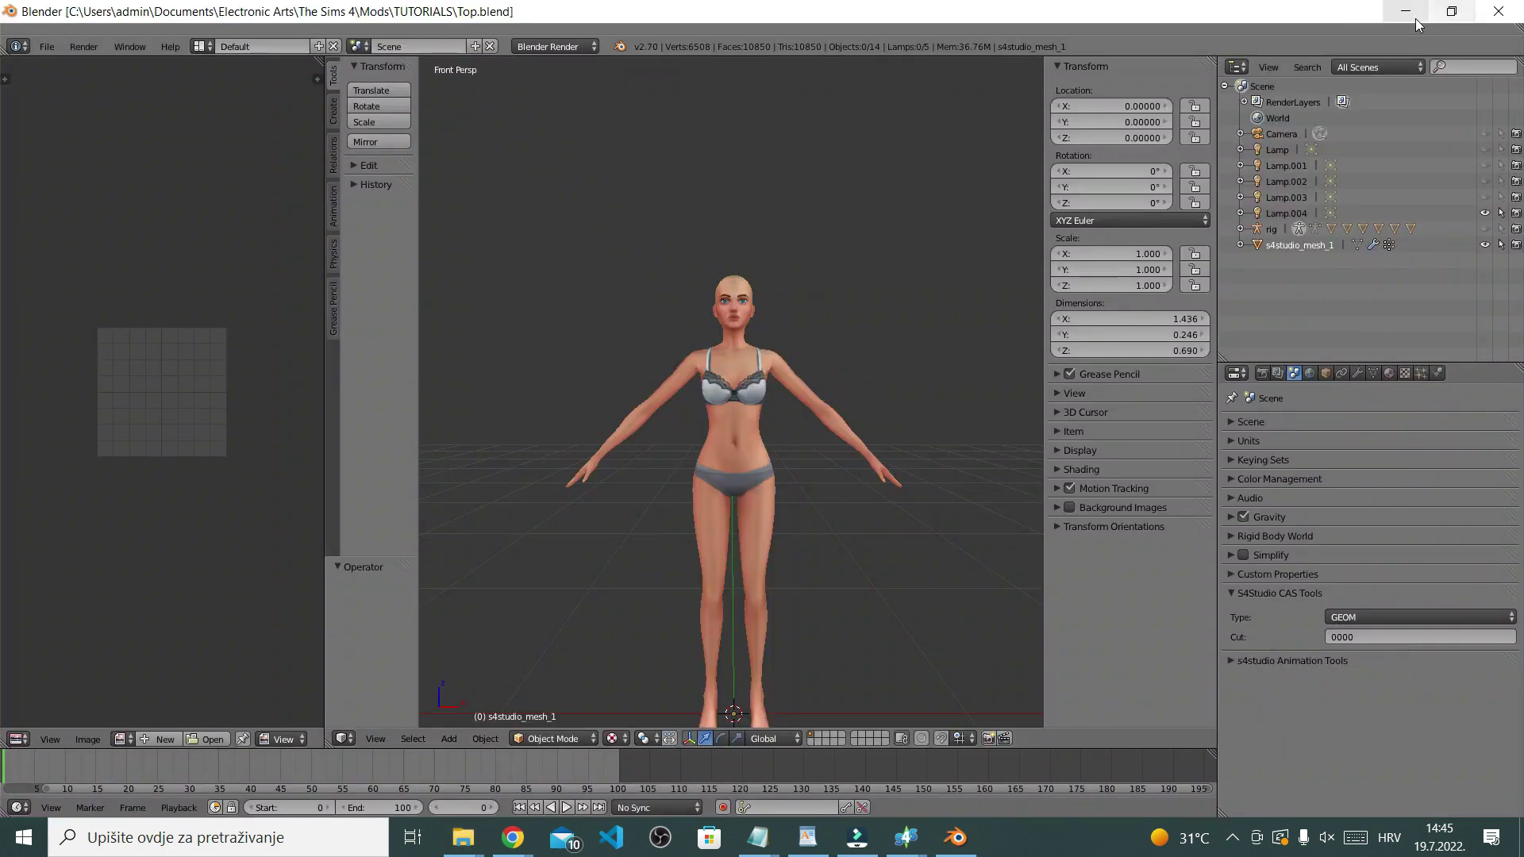
click(1412, 22)
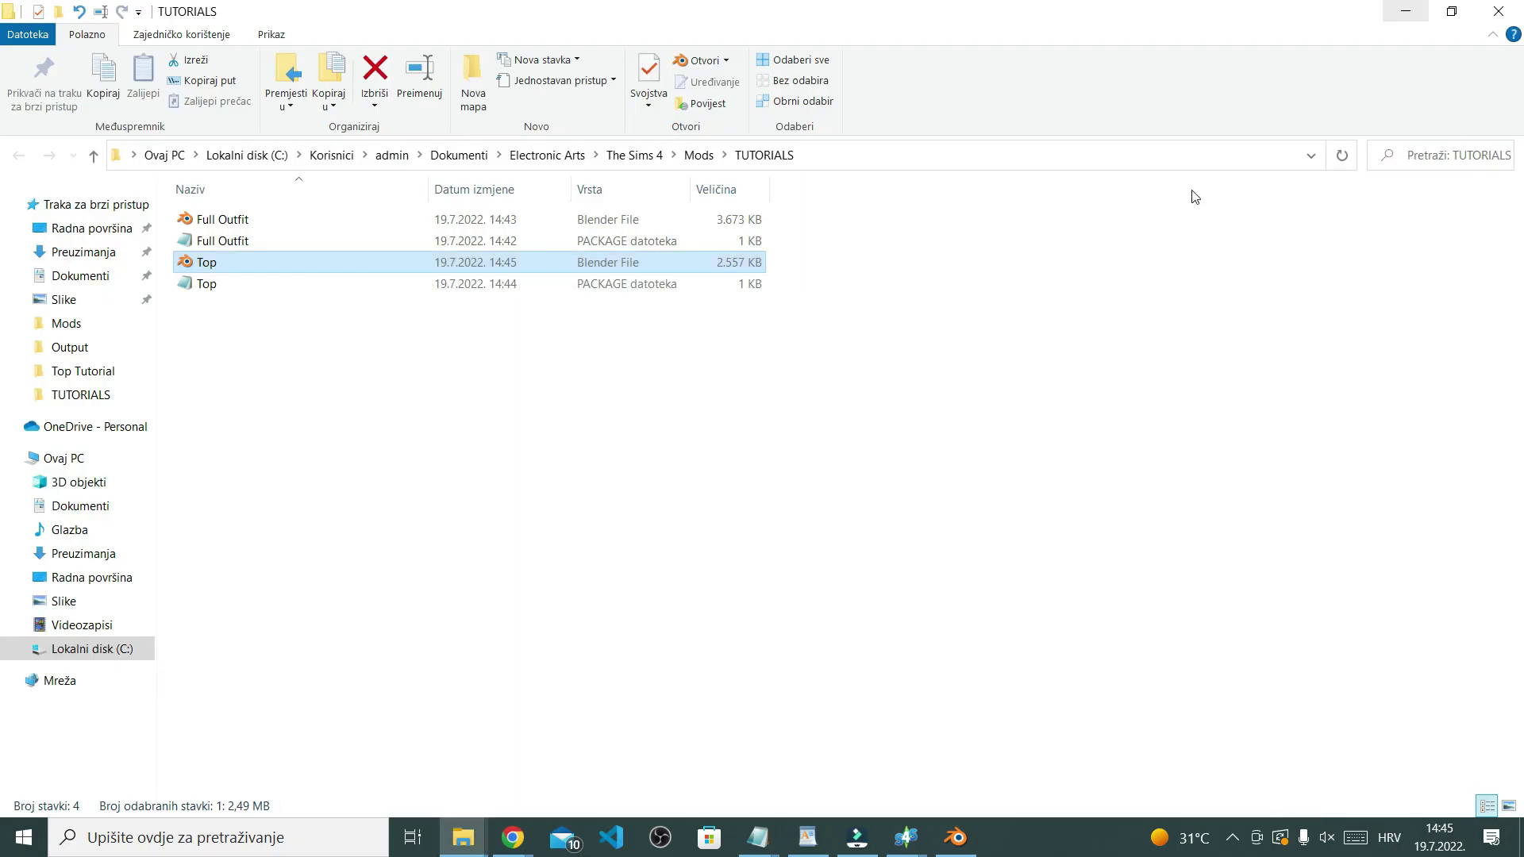
click(238, 220)
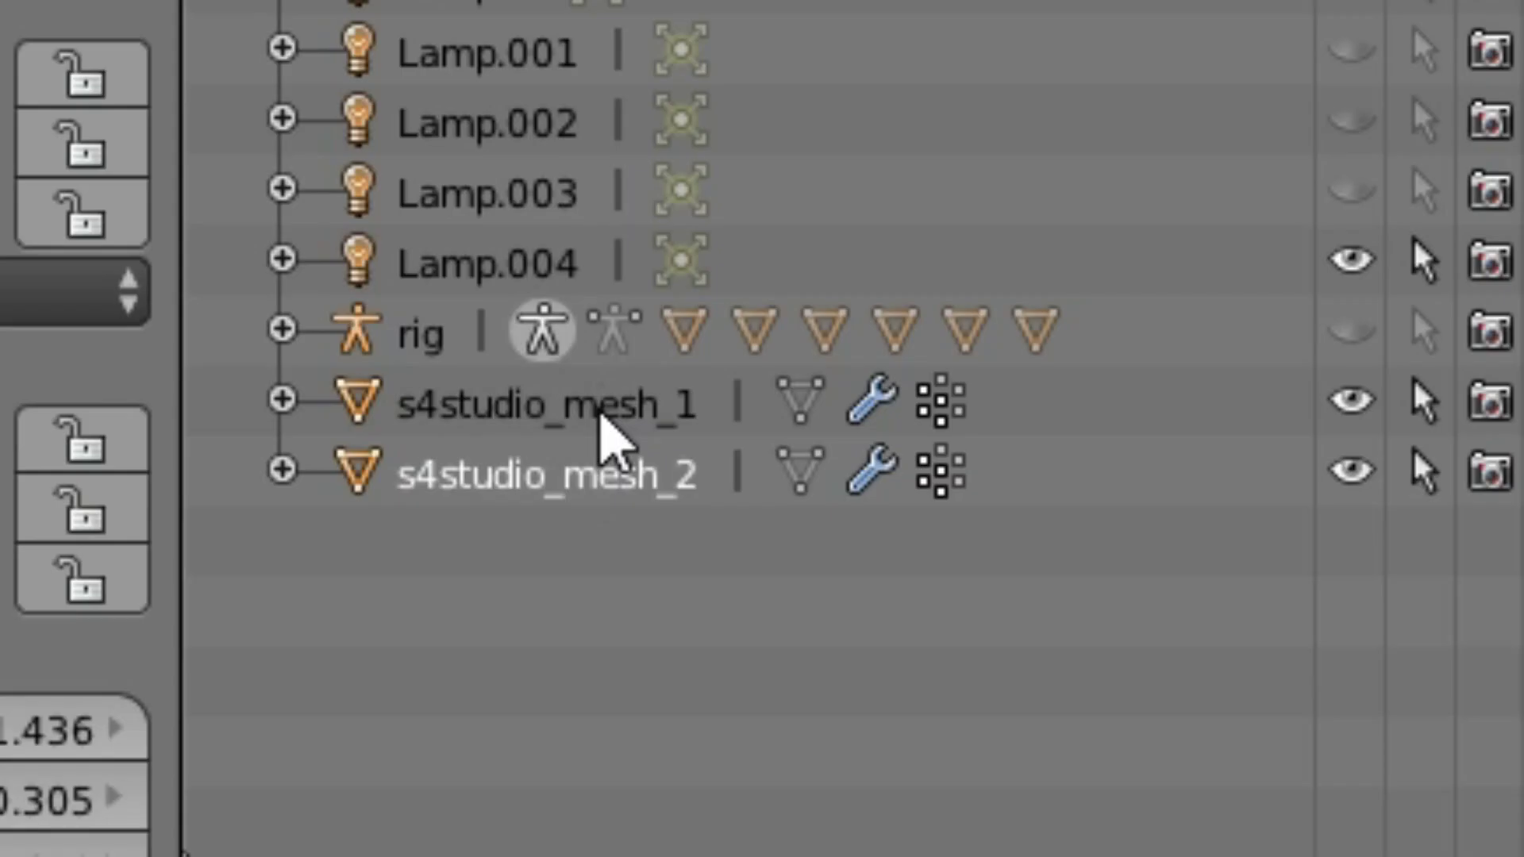
Check s4studio_mesh_1 and s4studio_mesh_2 geometry in Edit Mode, then close Full Outfit.blend
click(603, 406)
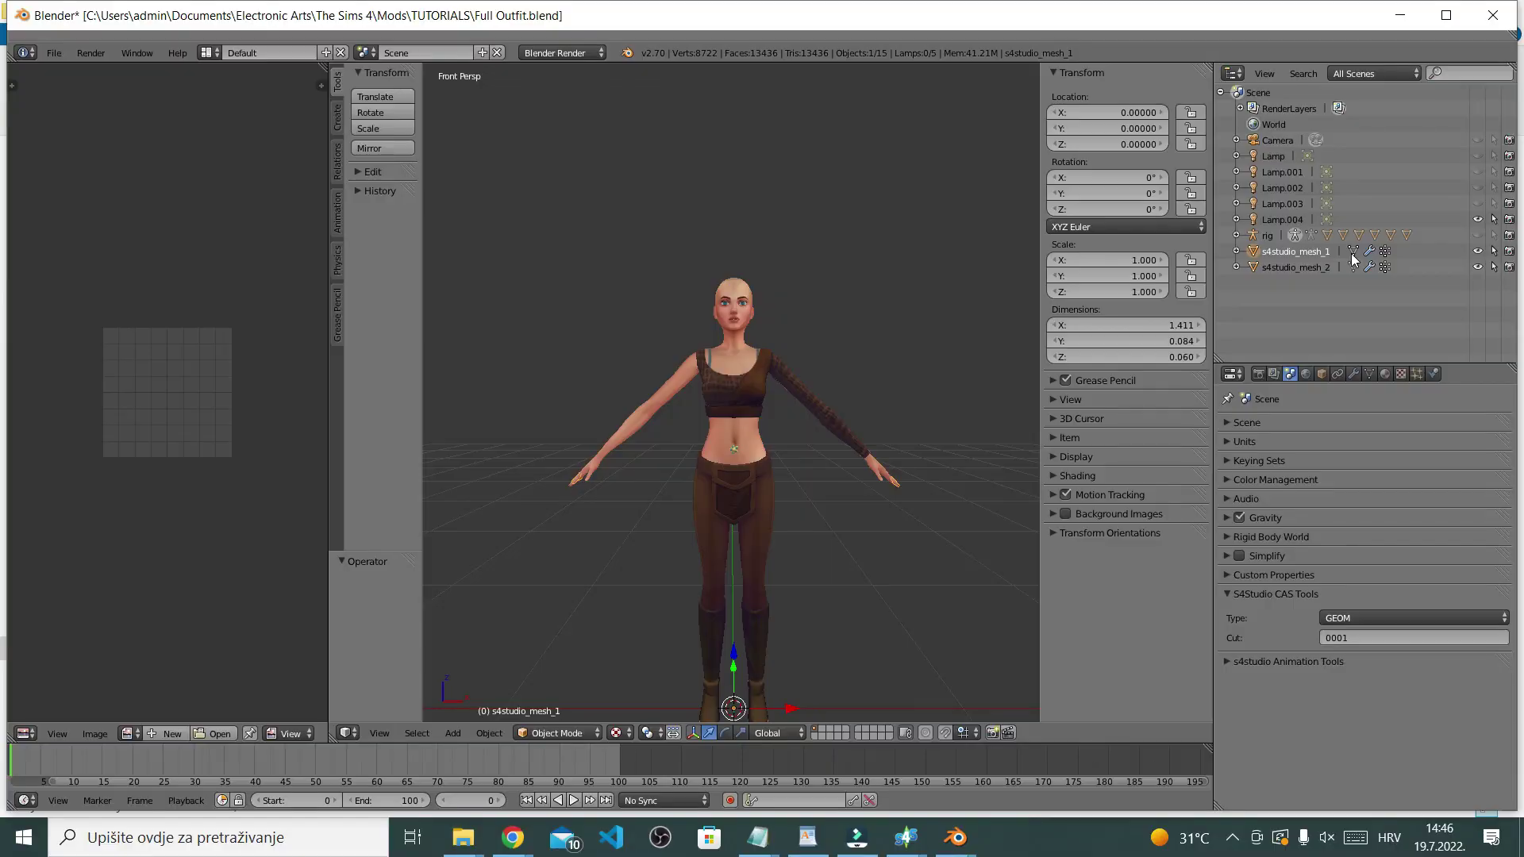
click(1353, 252)
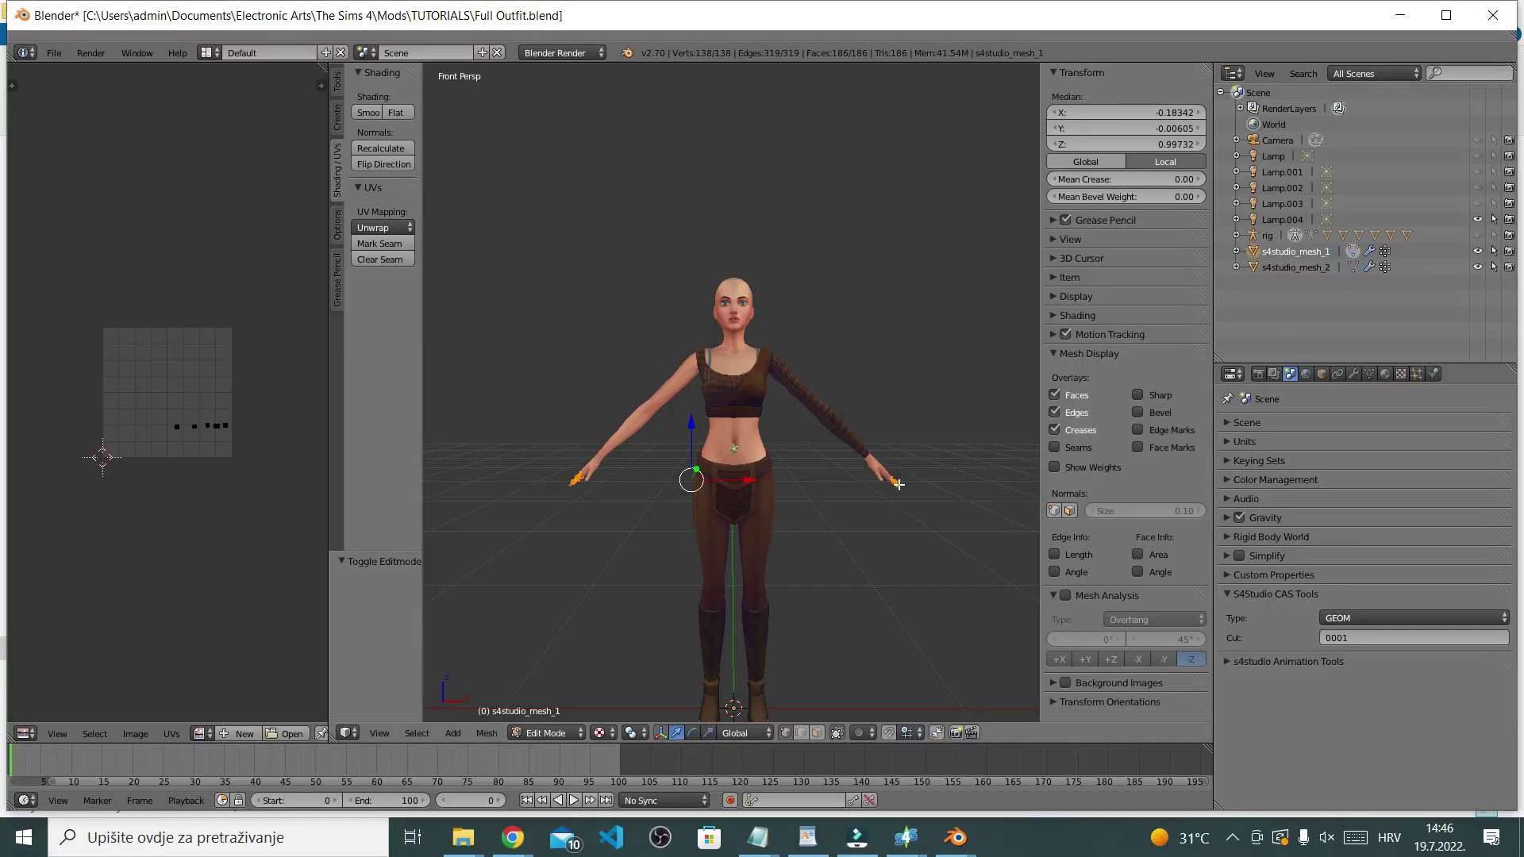
click(1322, 270)
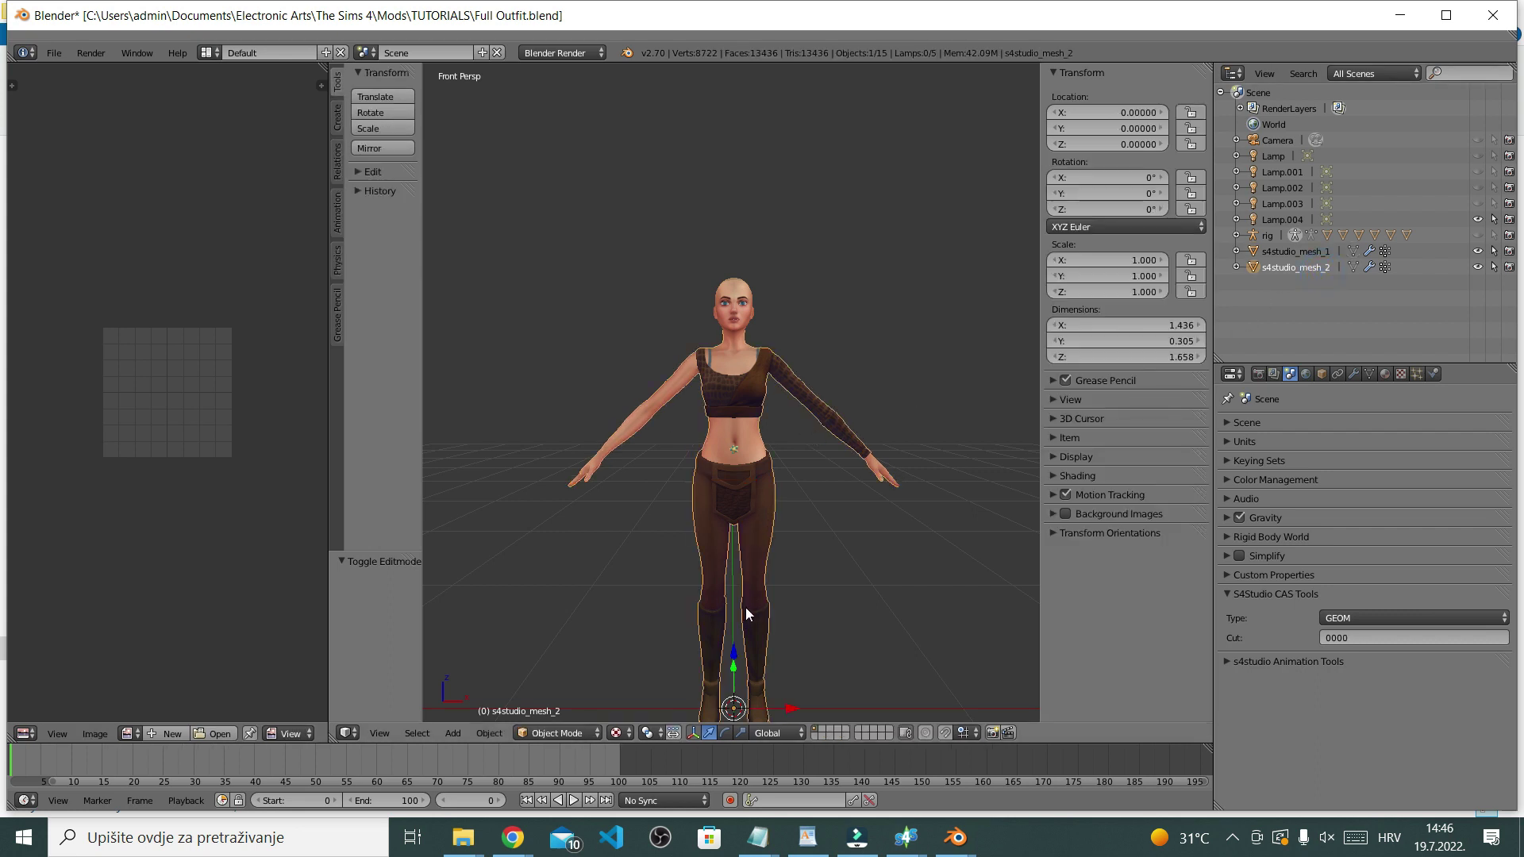
click(1352, 268)
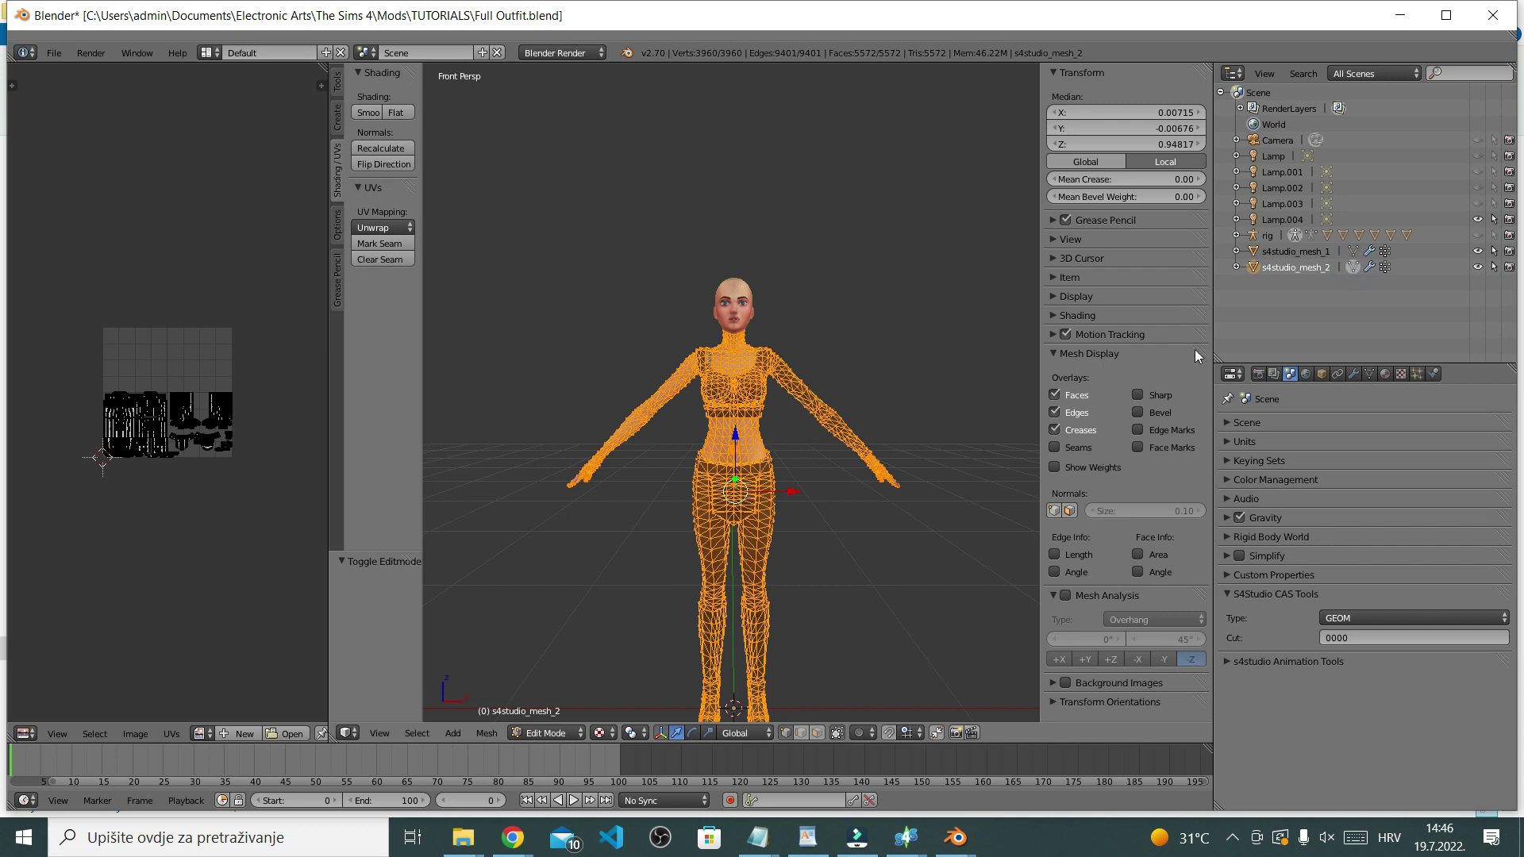
click(1353, 267)
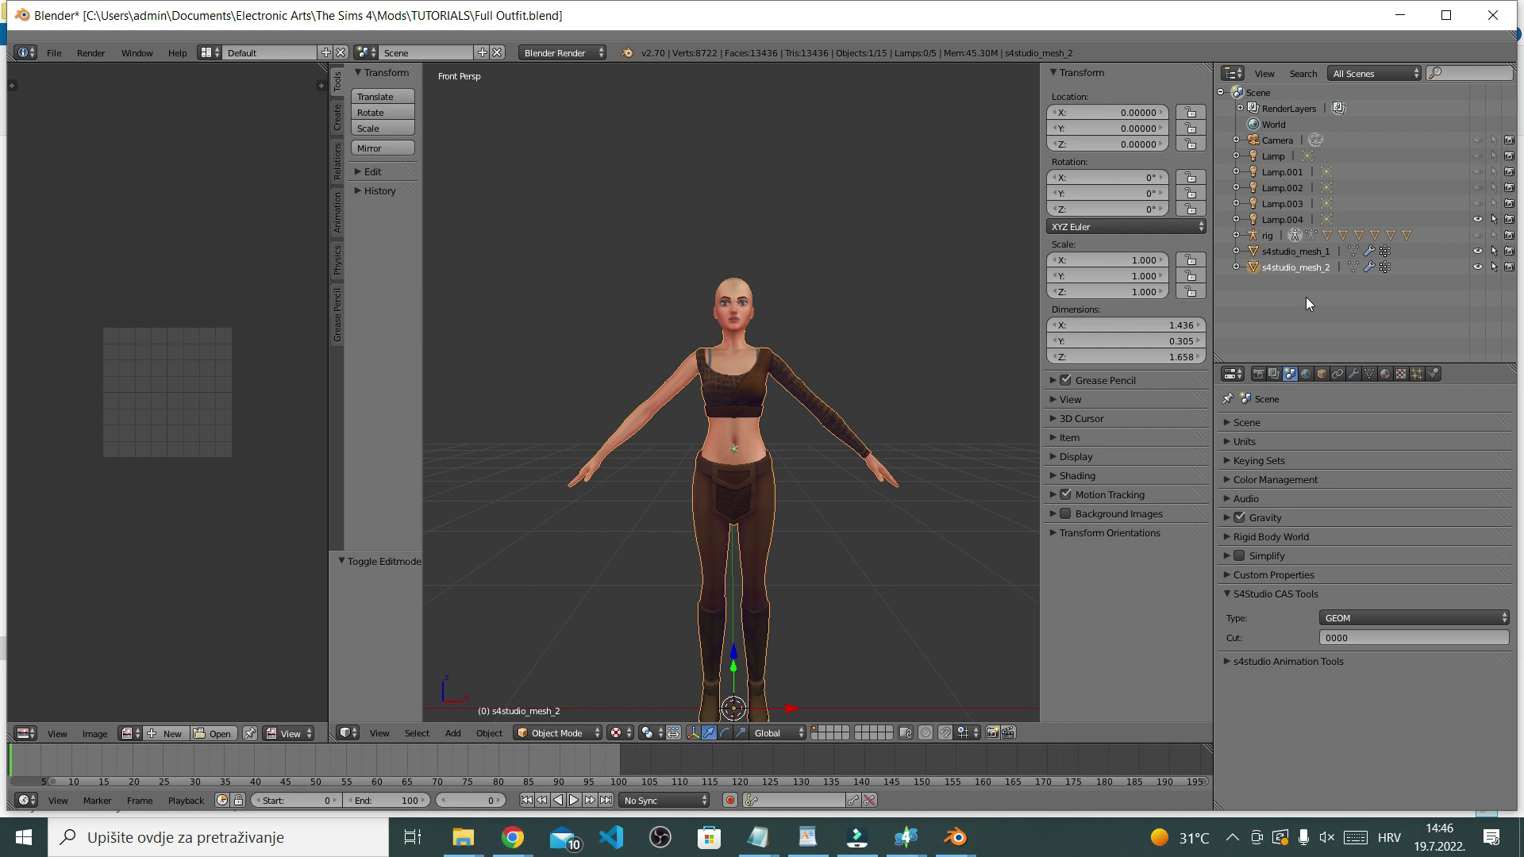
click(1500, 28)
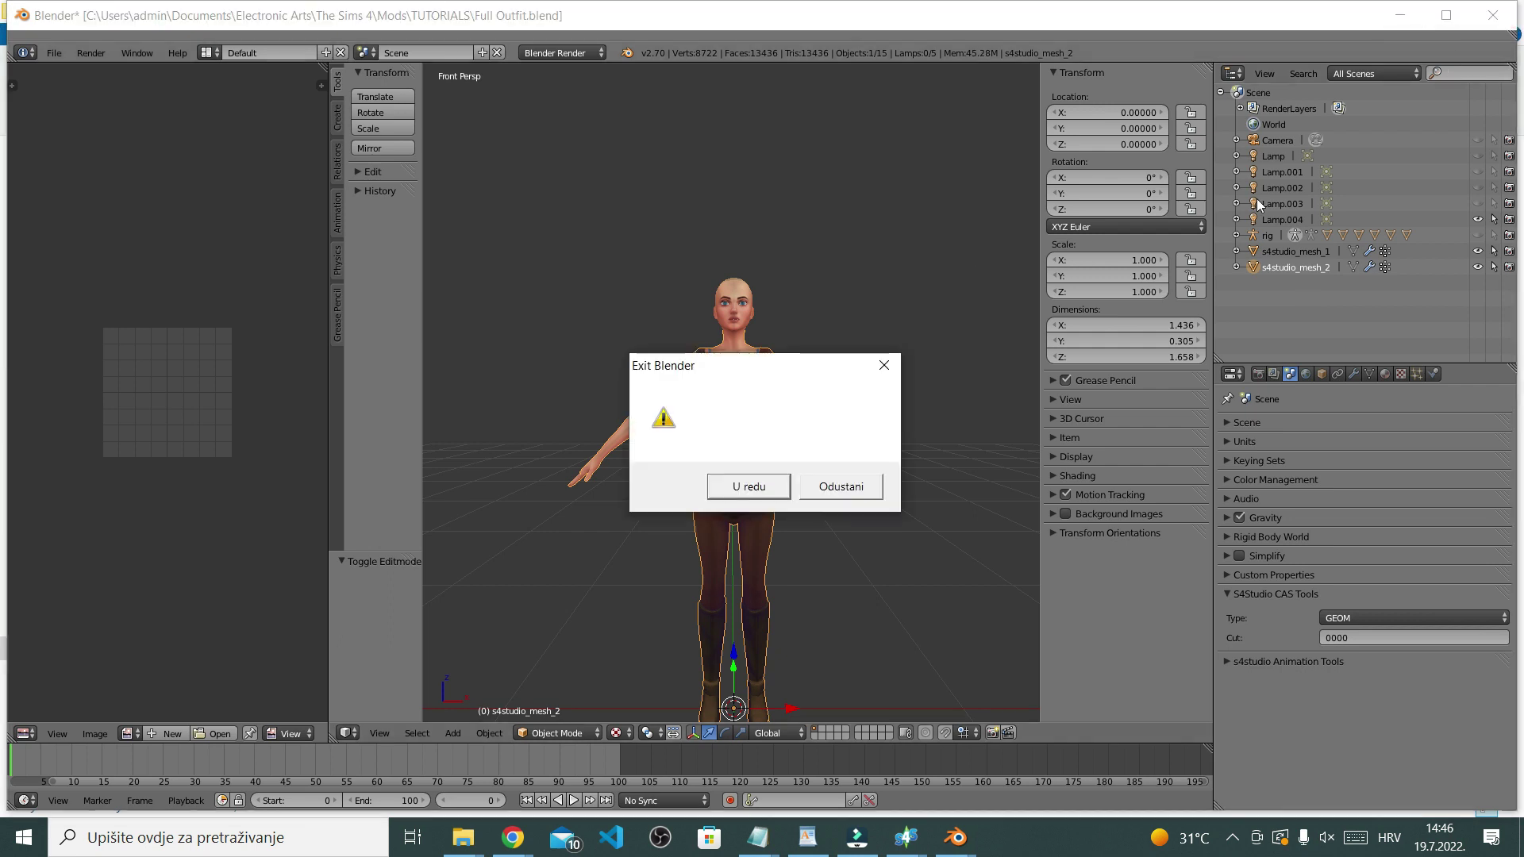
Quit without saving, then append s4studio_mesh_2 from Full Outfit.blend's Object folder into Top.blend
click(775, 492)
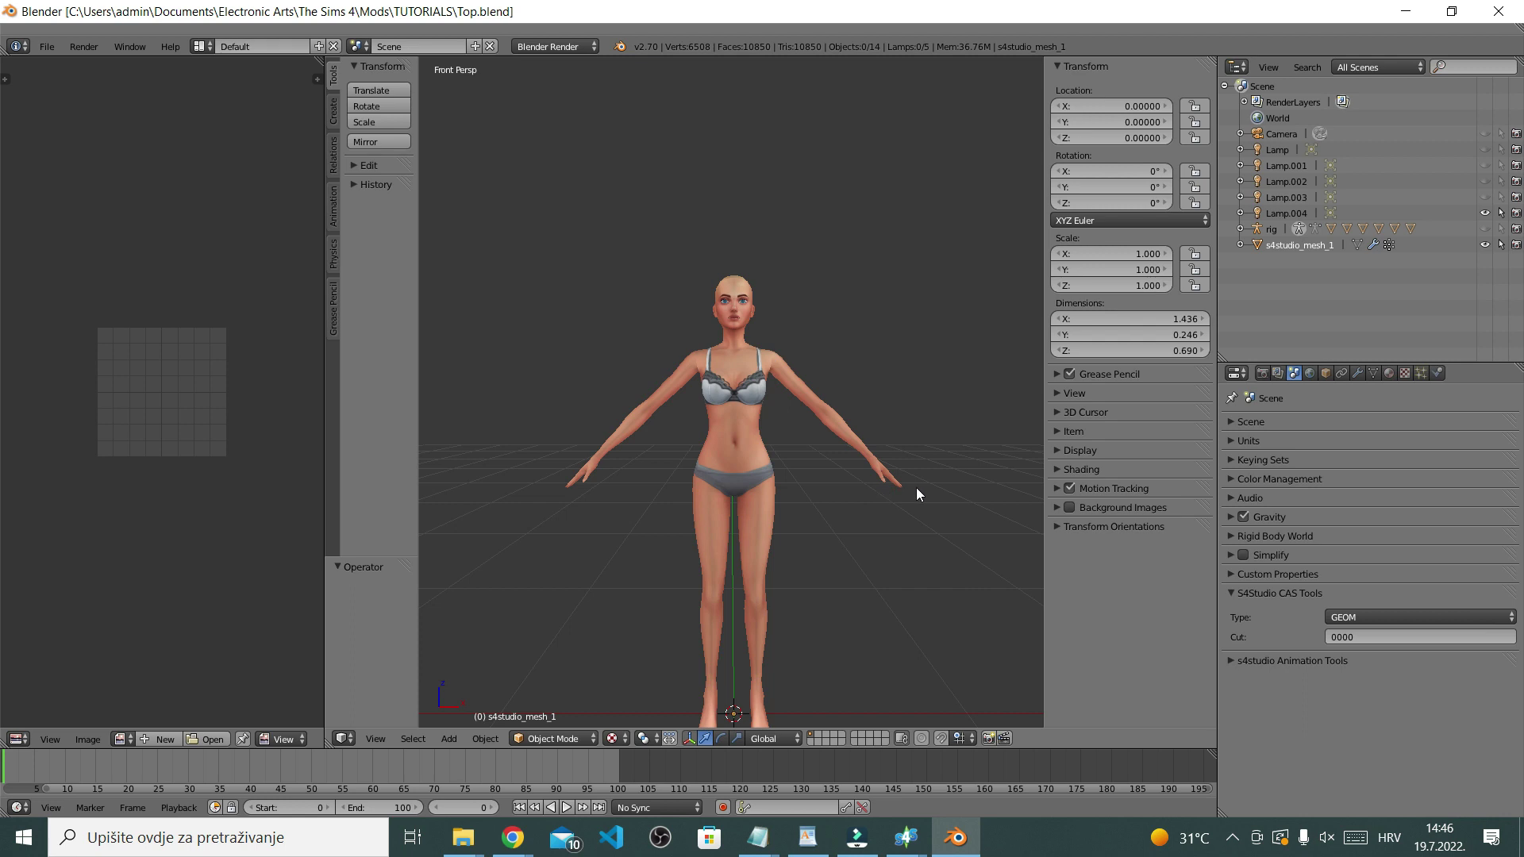
click(47, 46)
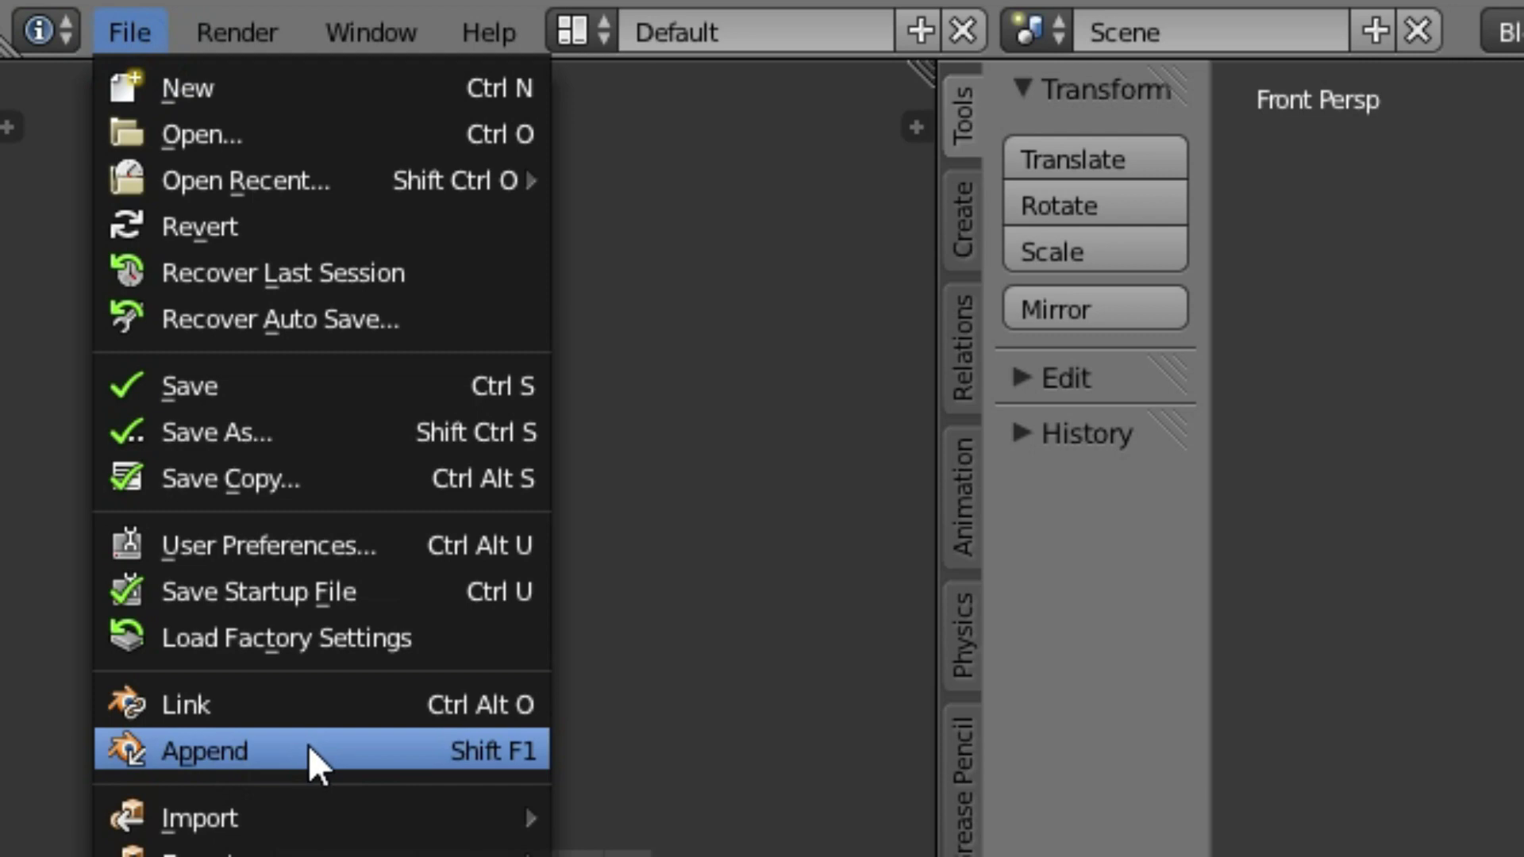
click(307, 745)
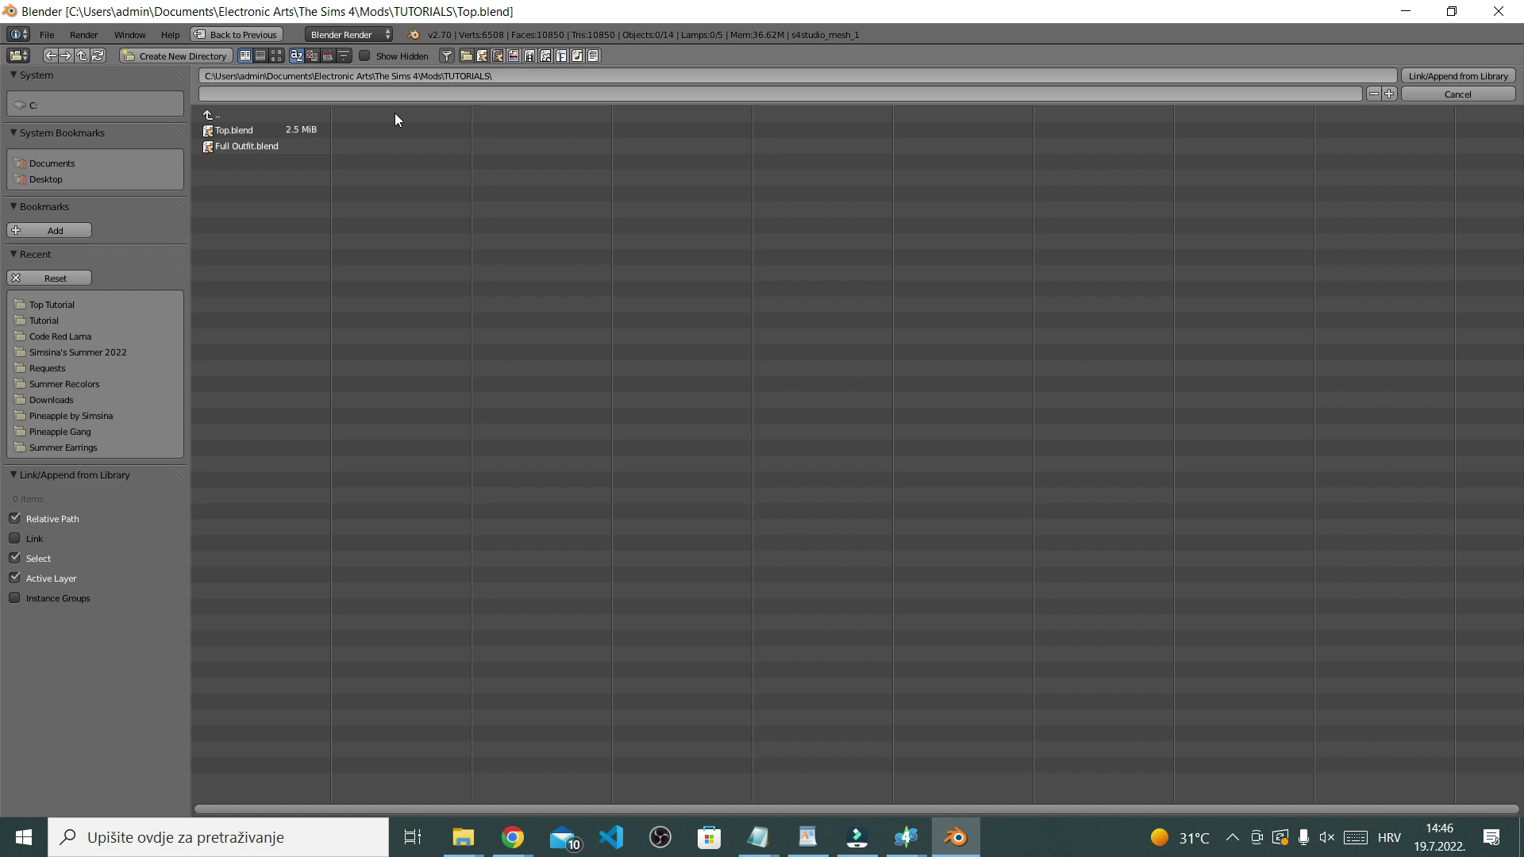
click(284, 148)
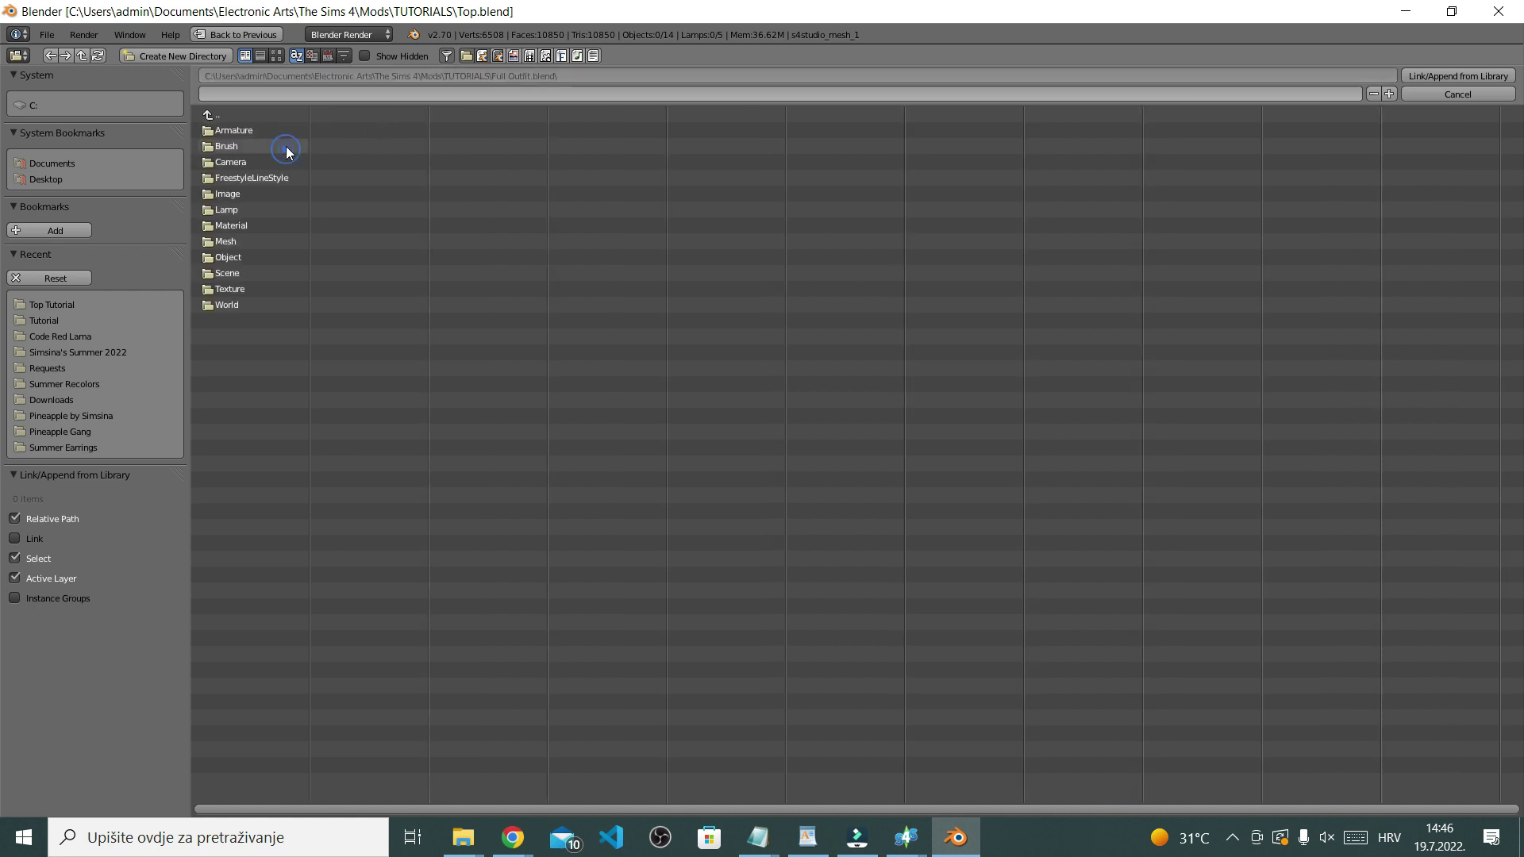
double_click(249, 259)
click(399, 385)
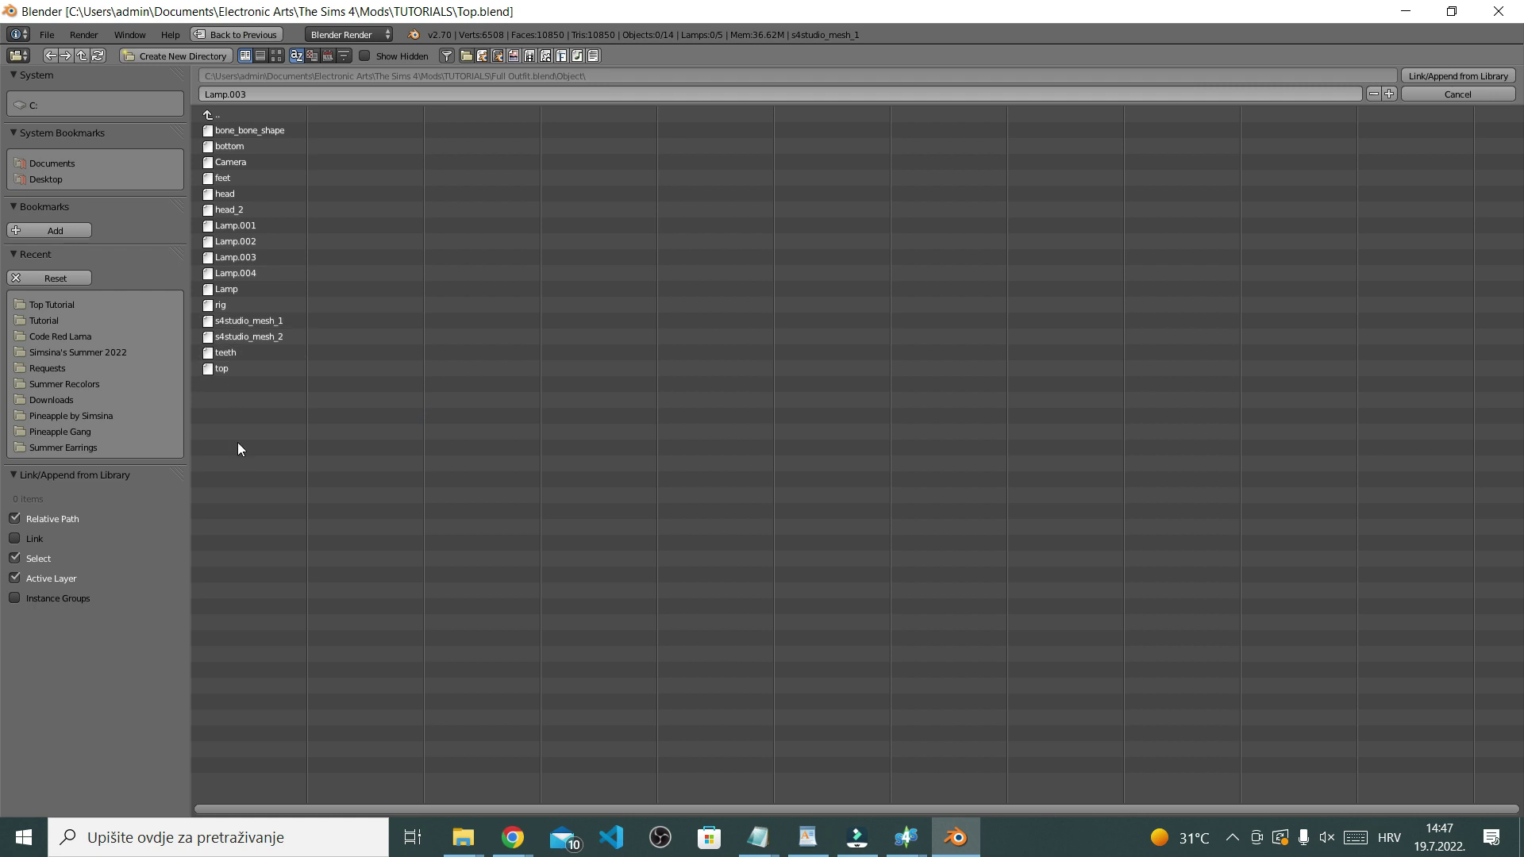
click(273, 336)
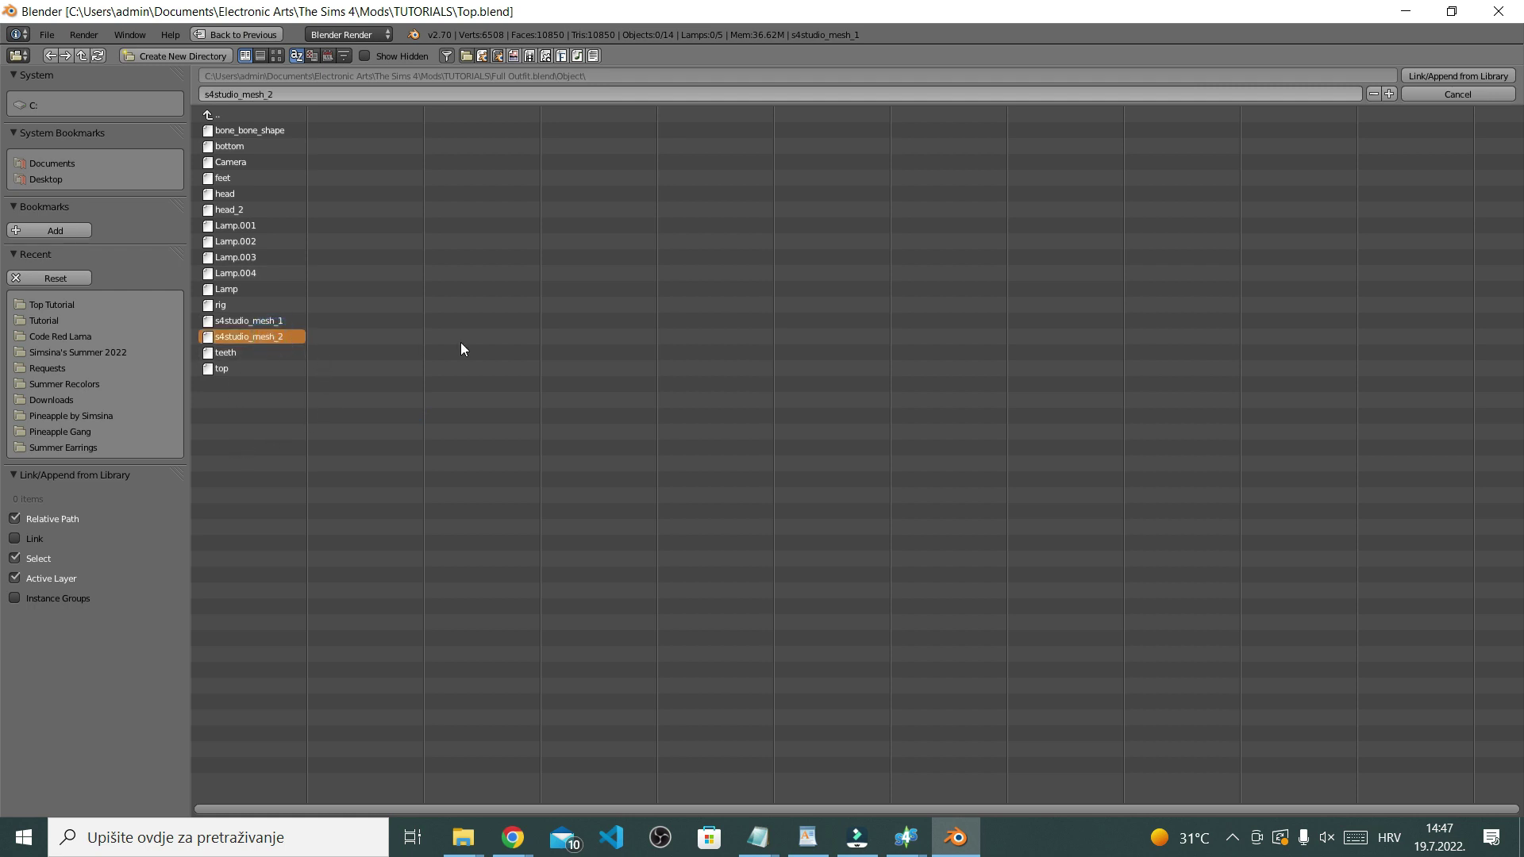
double_click(290, 336)
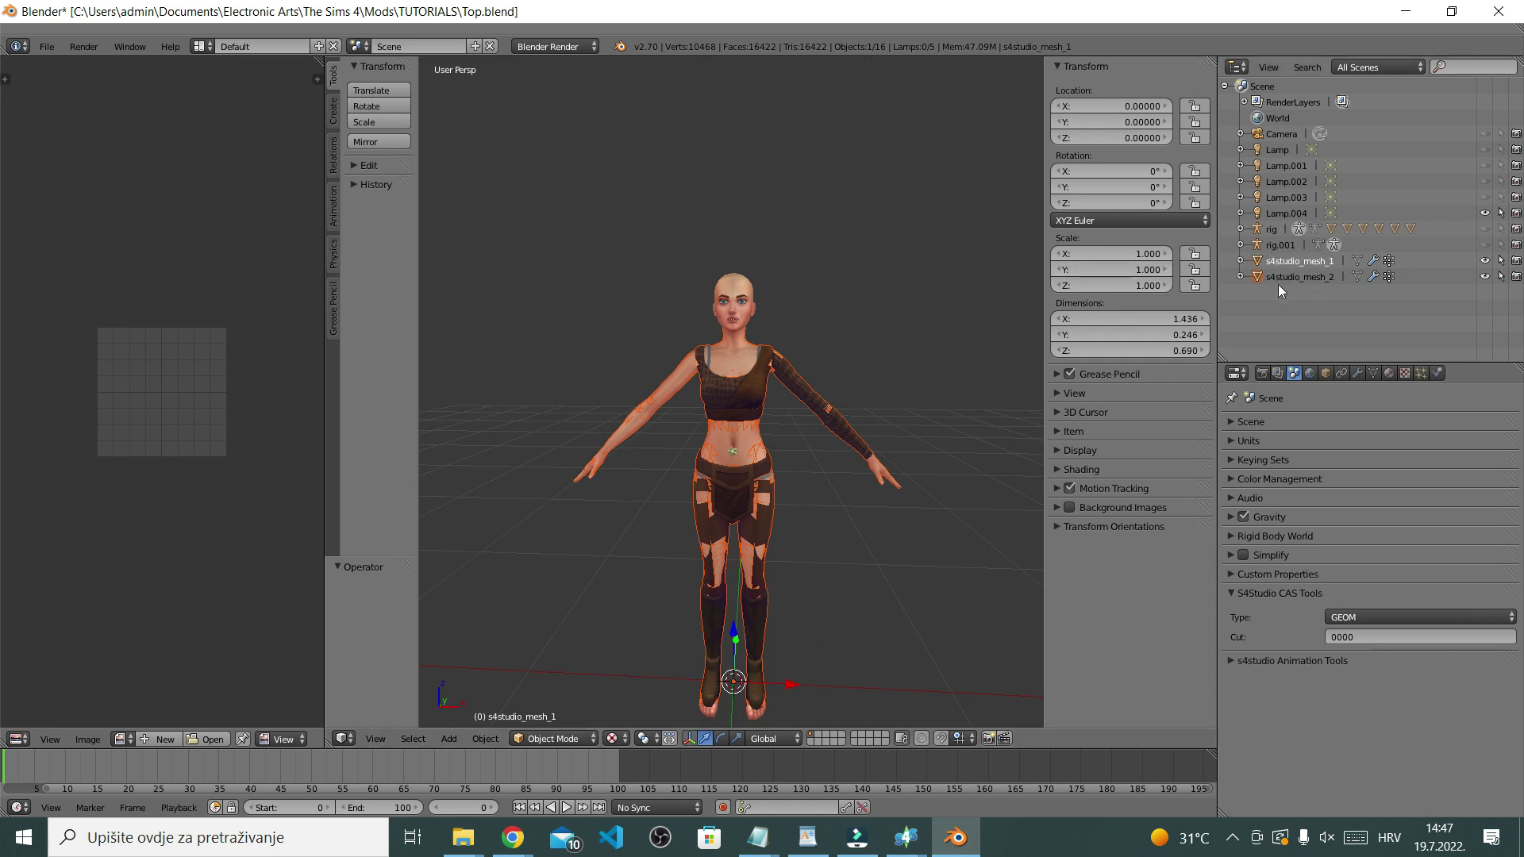
Select s4studio_mesh_2 in the Outliner and switch it into Edit Mode
click(1301, 277)
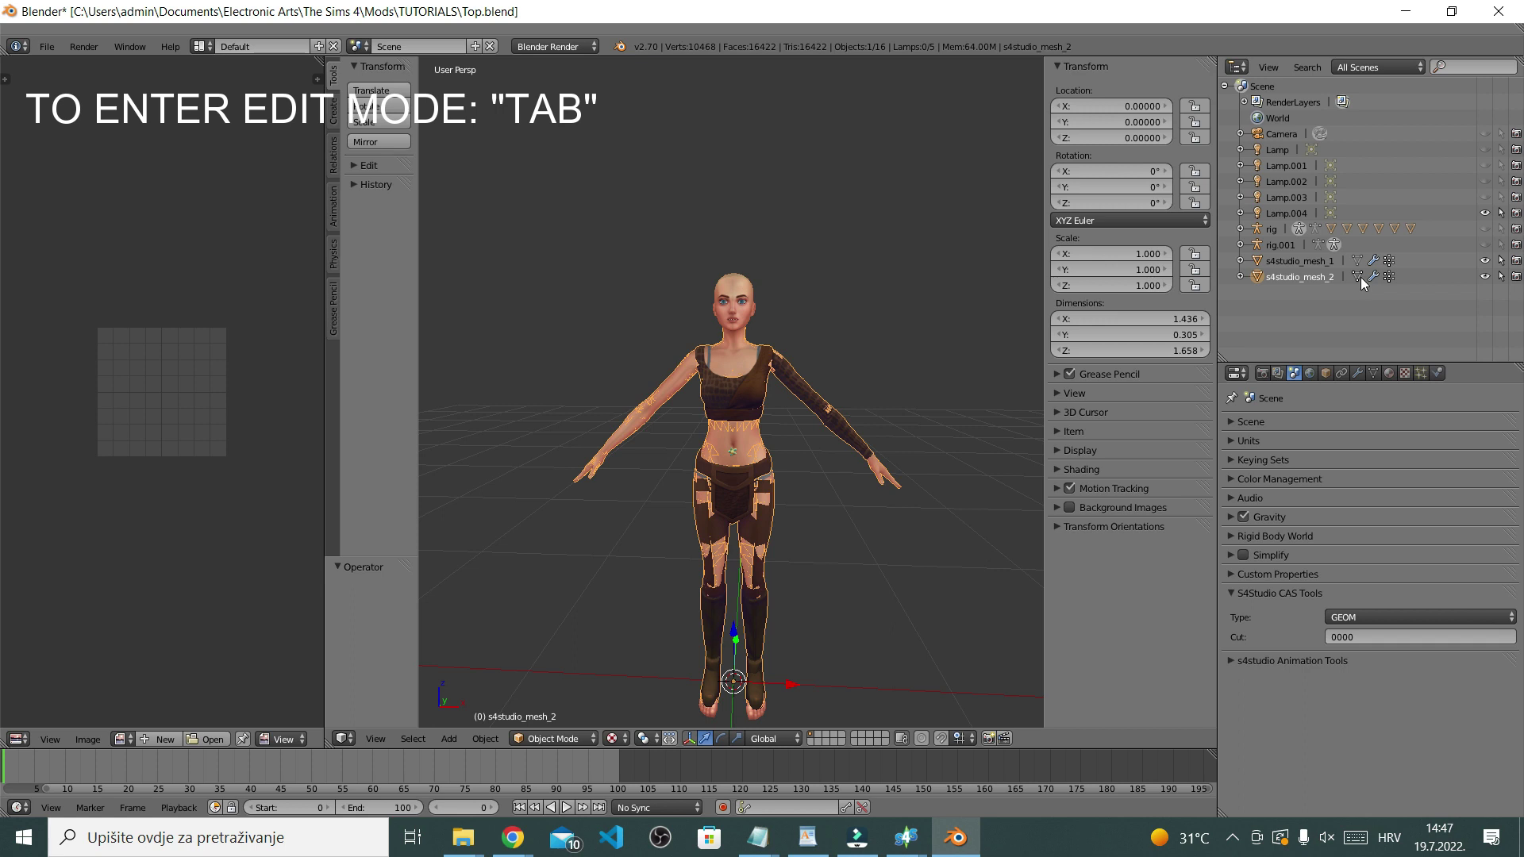
key(Tab)
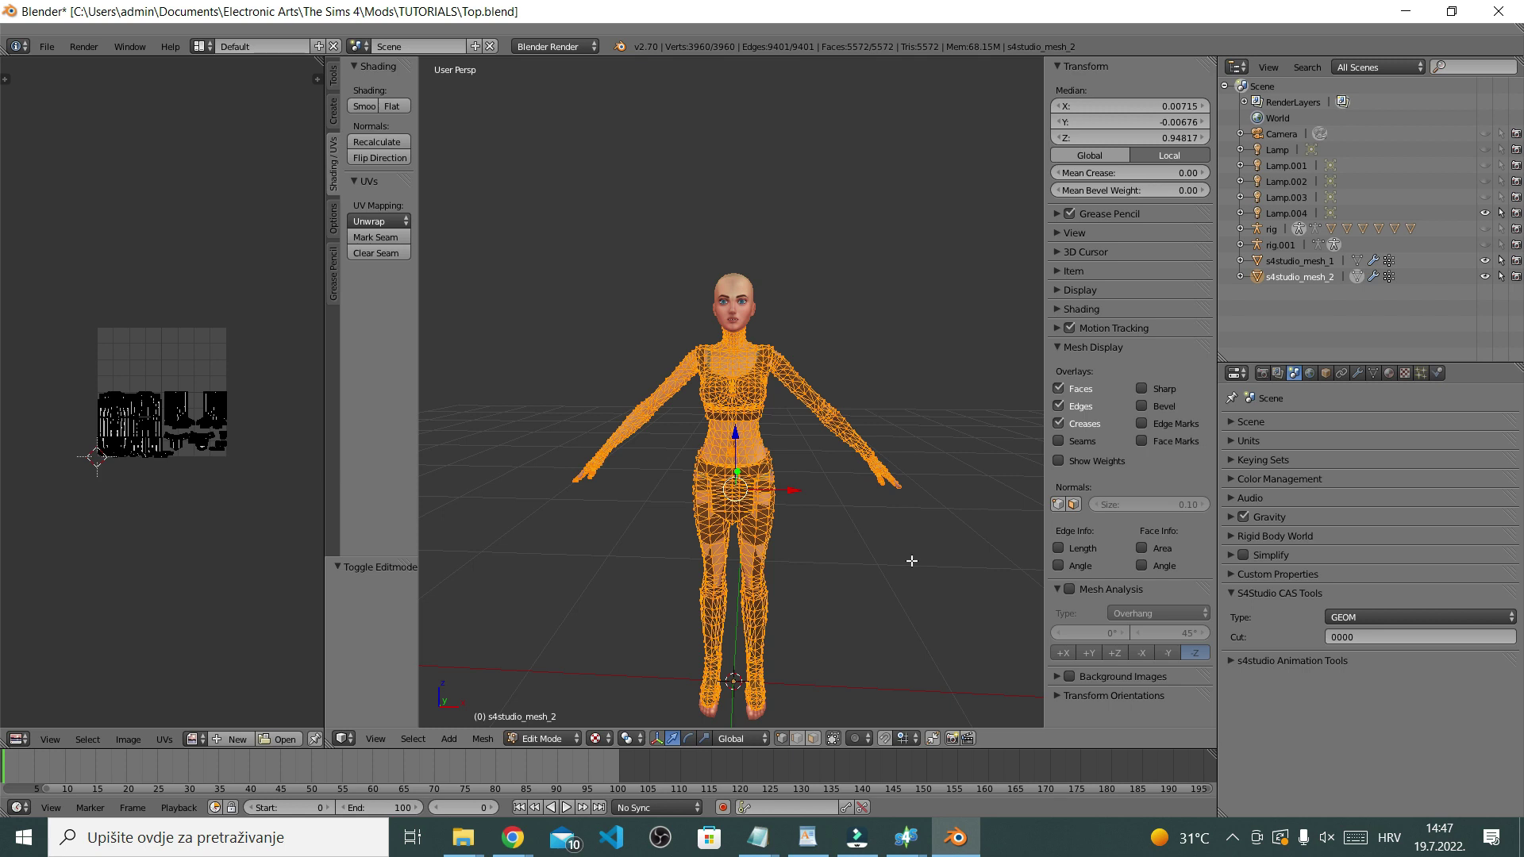
Deselect all, switch to front view, and turn off Limit selection to visible
middle_drag(911, 560, 922, 563)
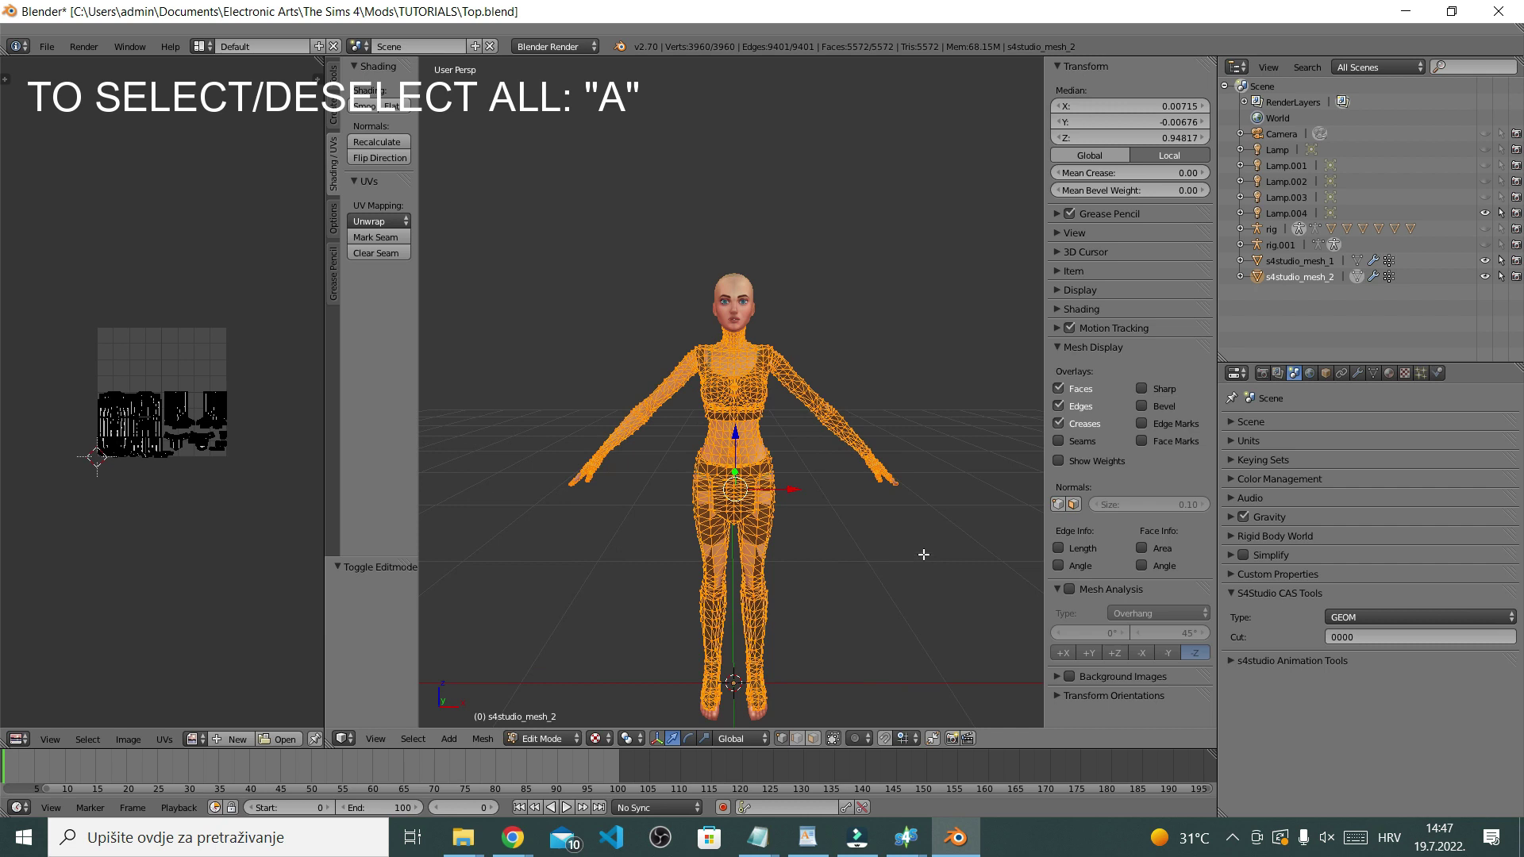
key(a)
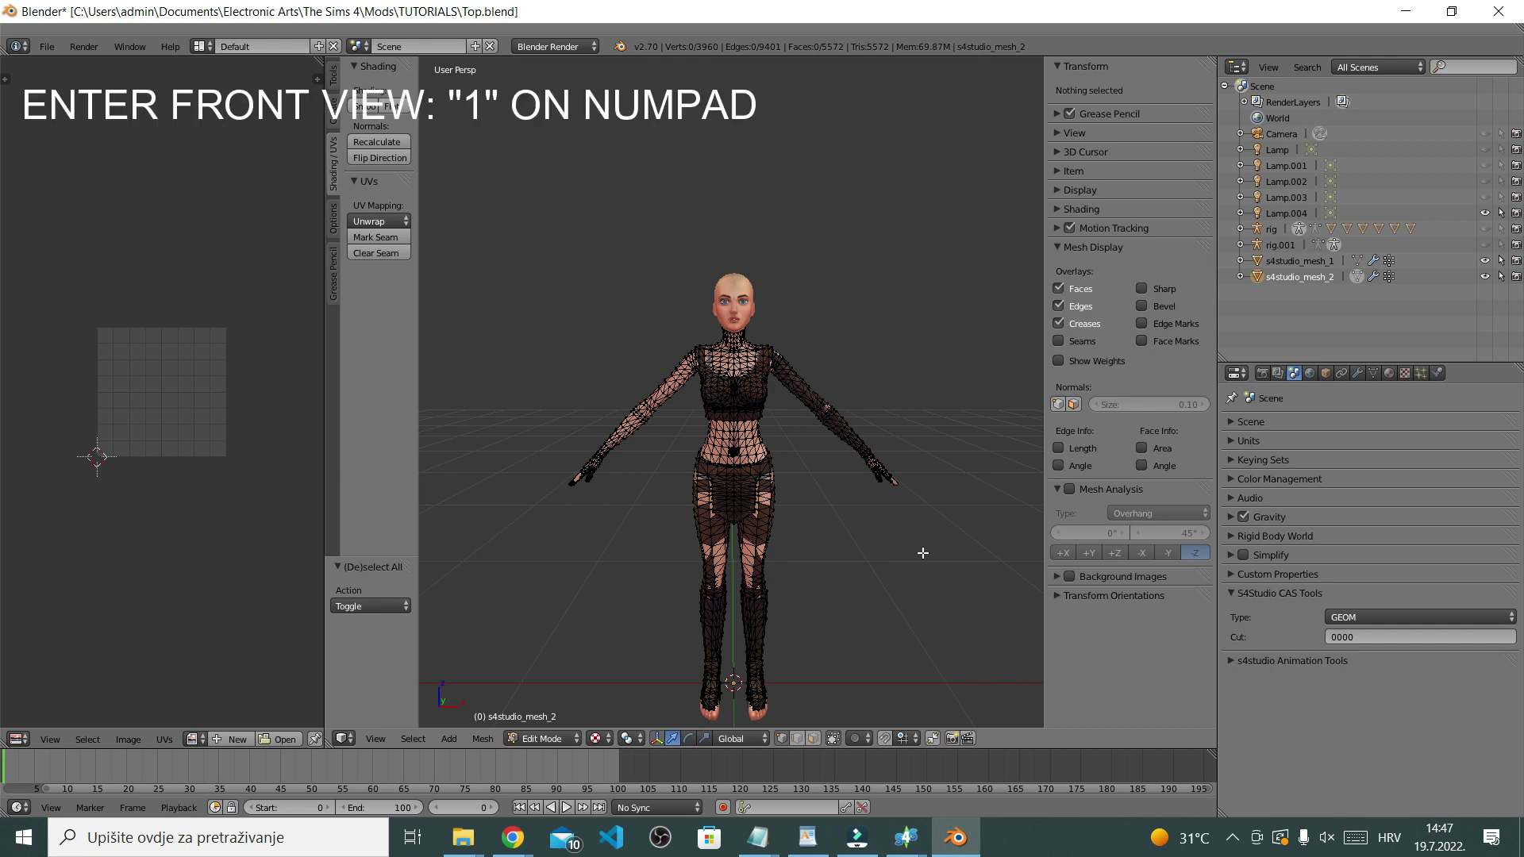
key(KP_1)
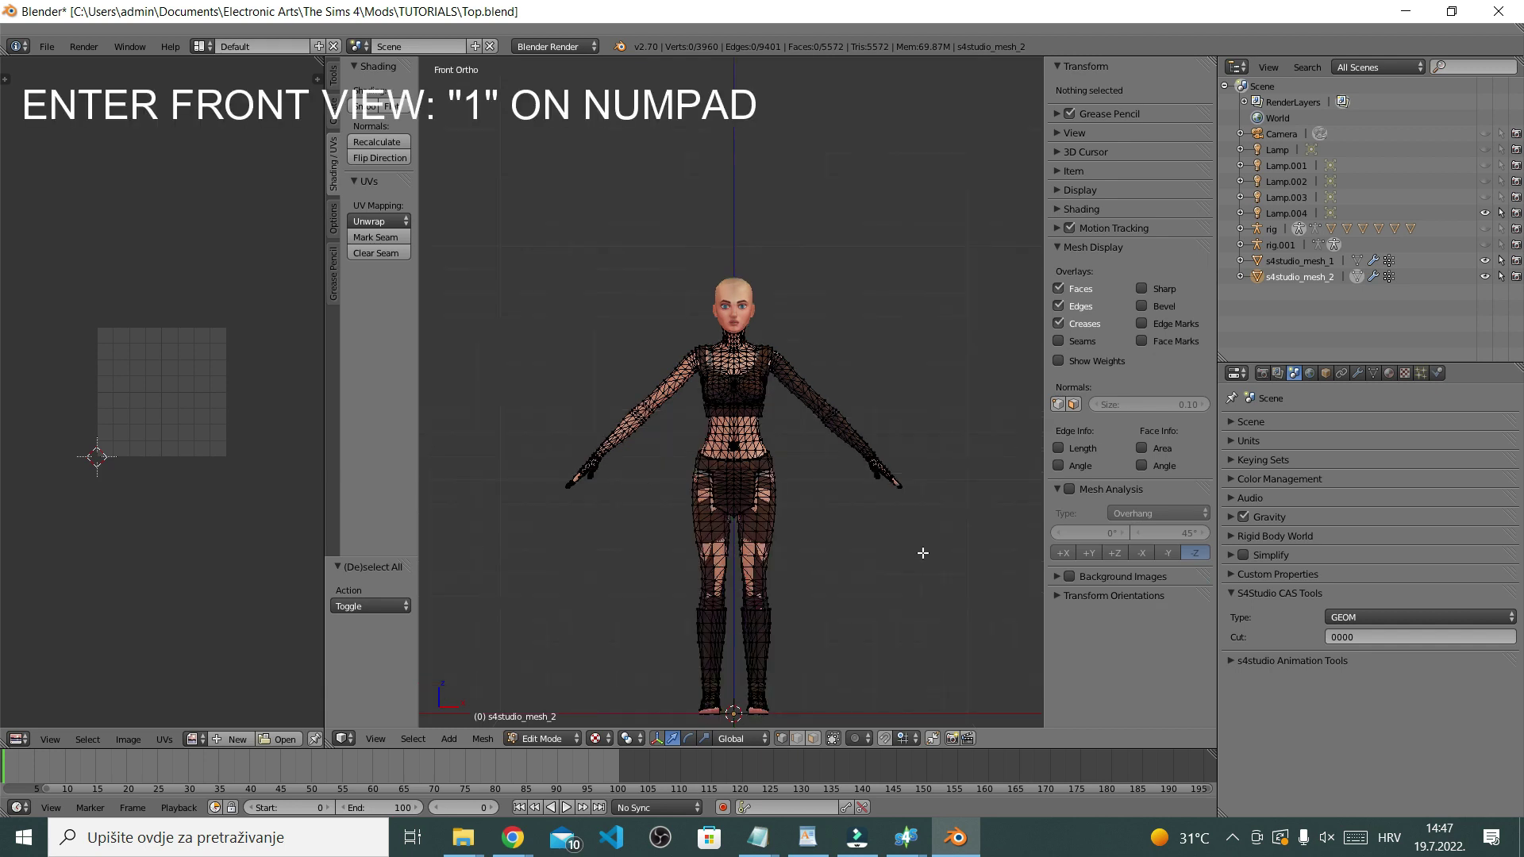
scroll(923, 553, down, 1)
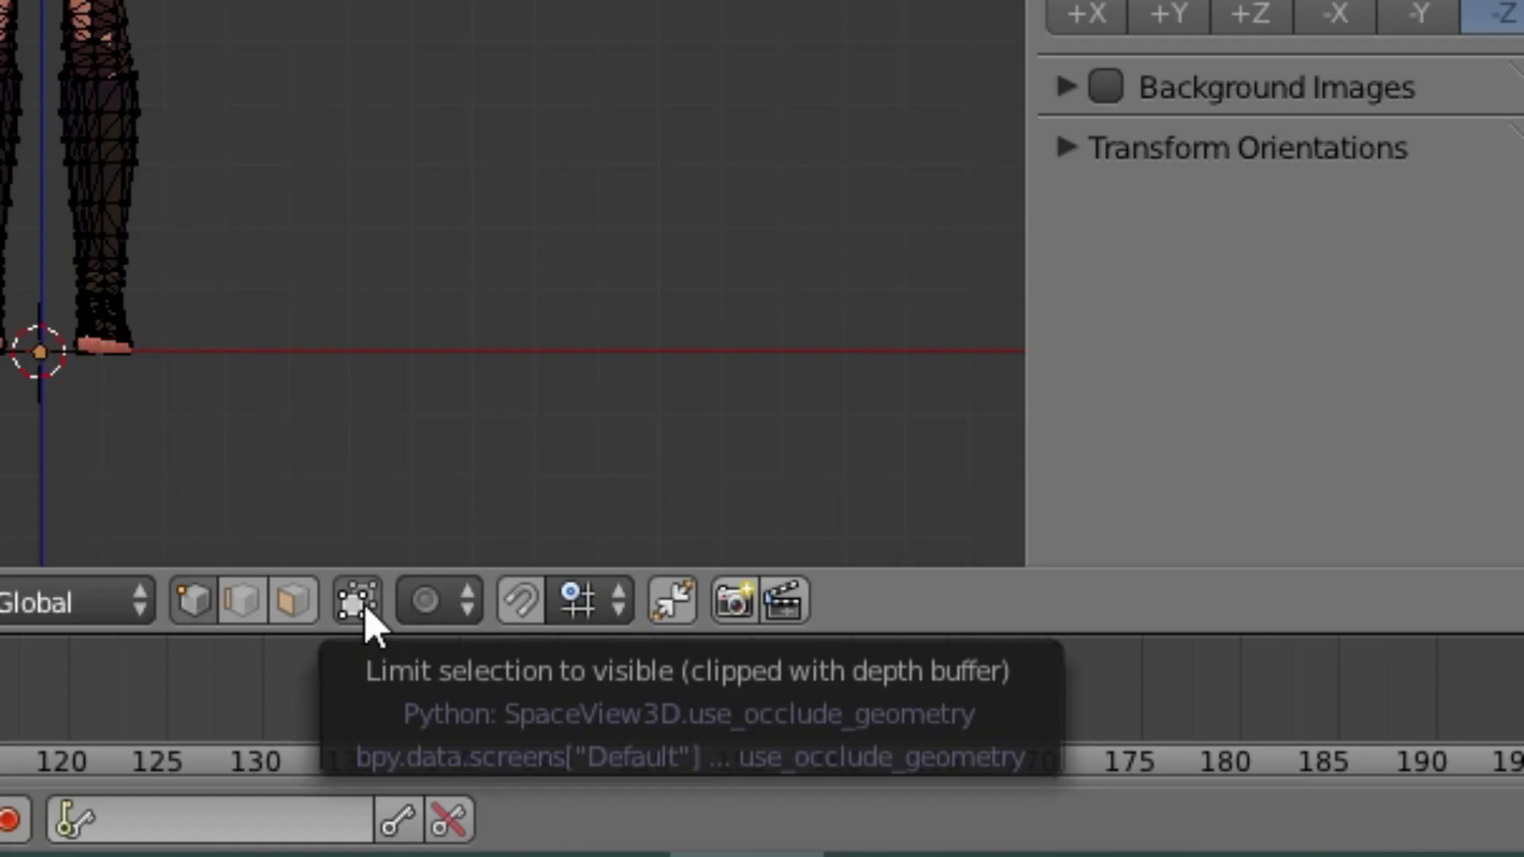
click(361, 603)
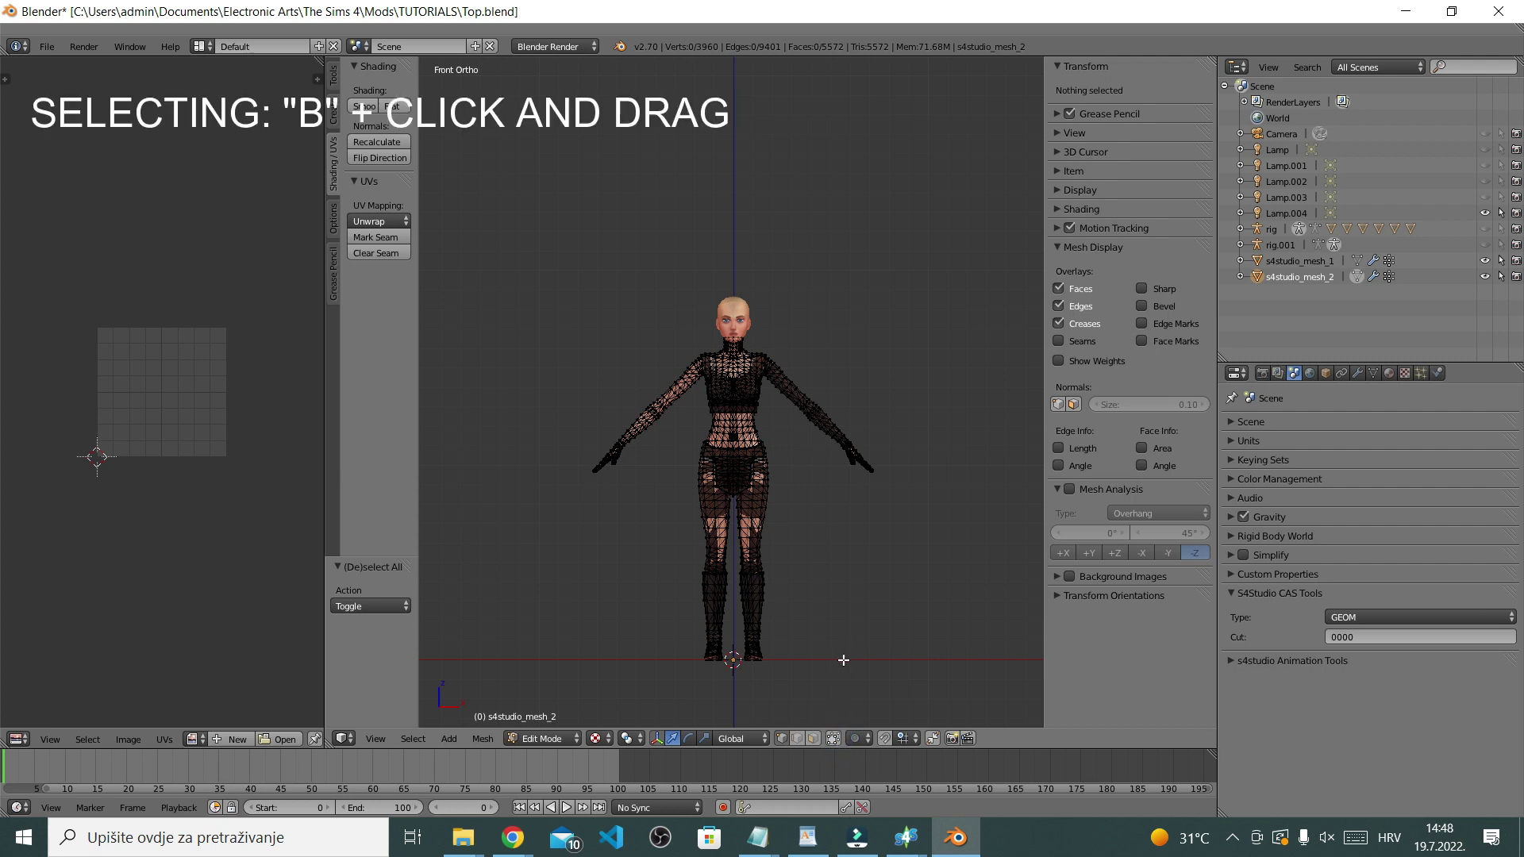
Box-select and delete the lower-body vertices from the feet up to the waist
key(b)
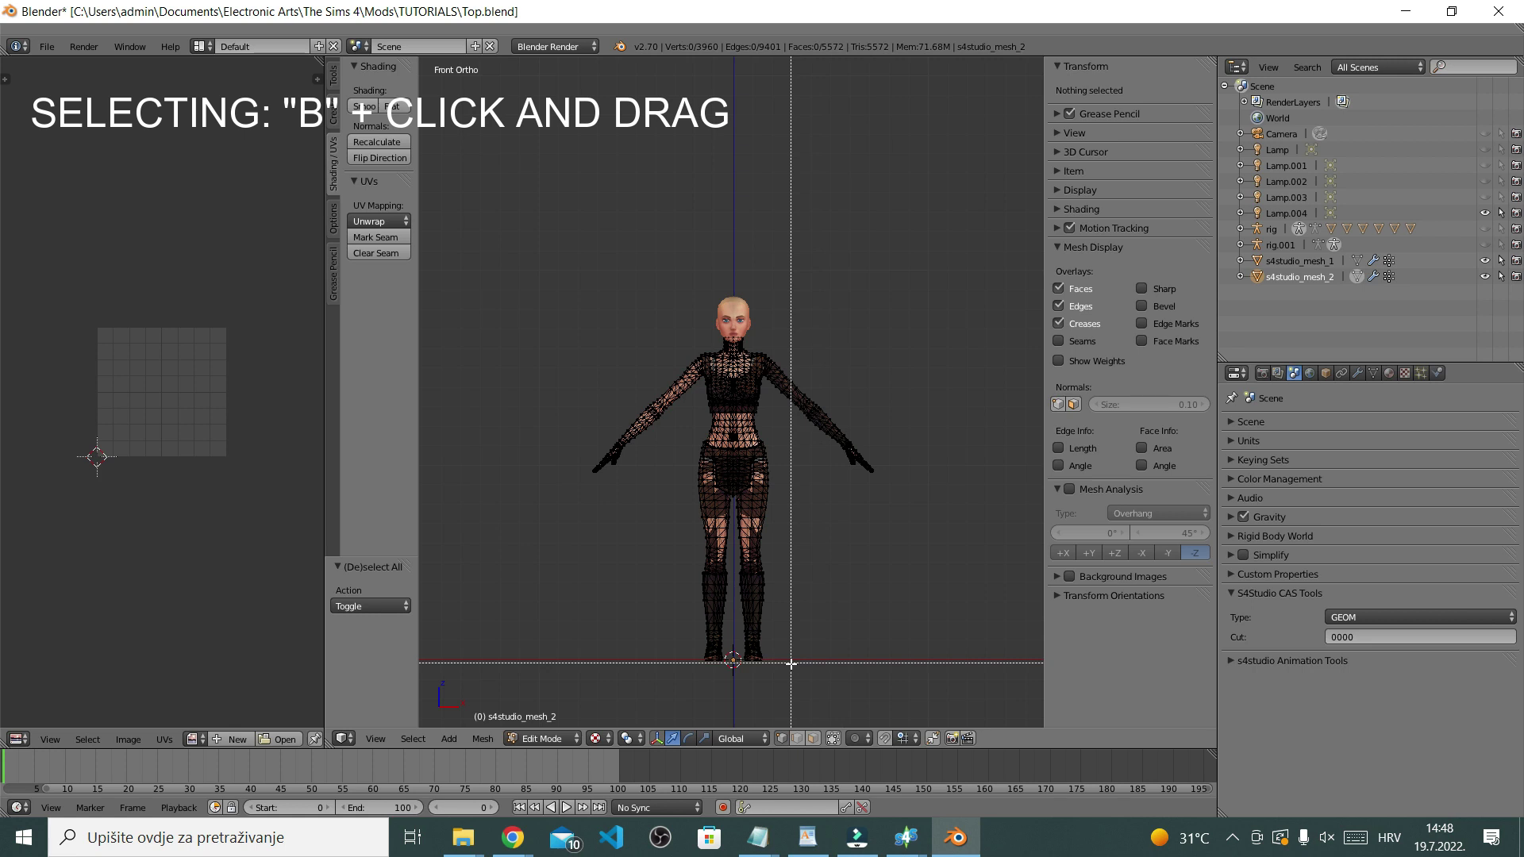
drag(789, 669, 678, 417)
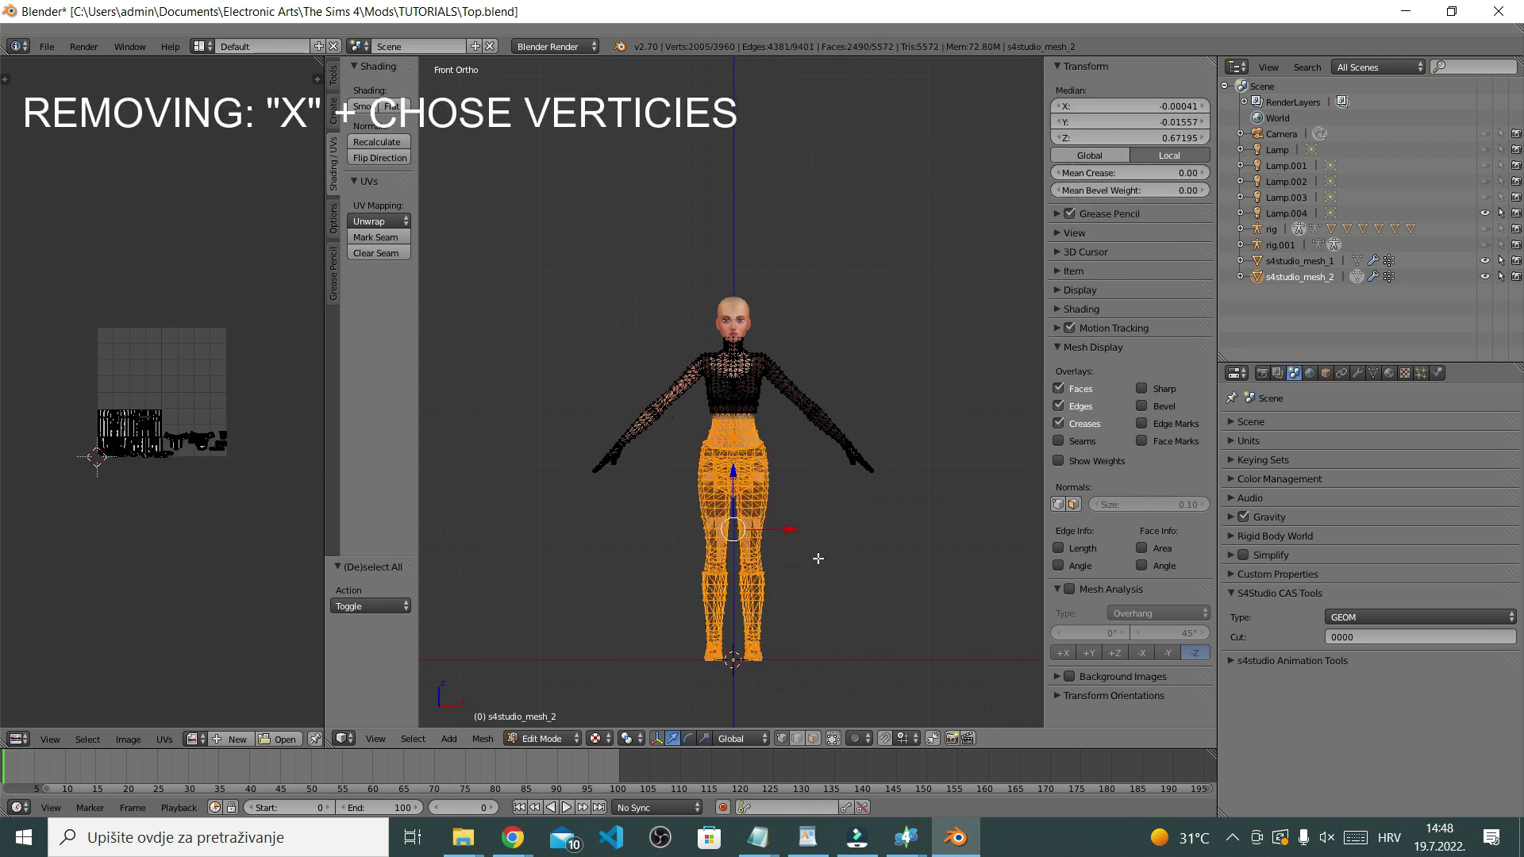
key(x)
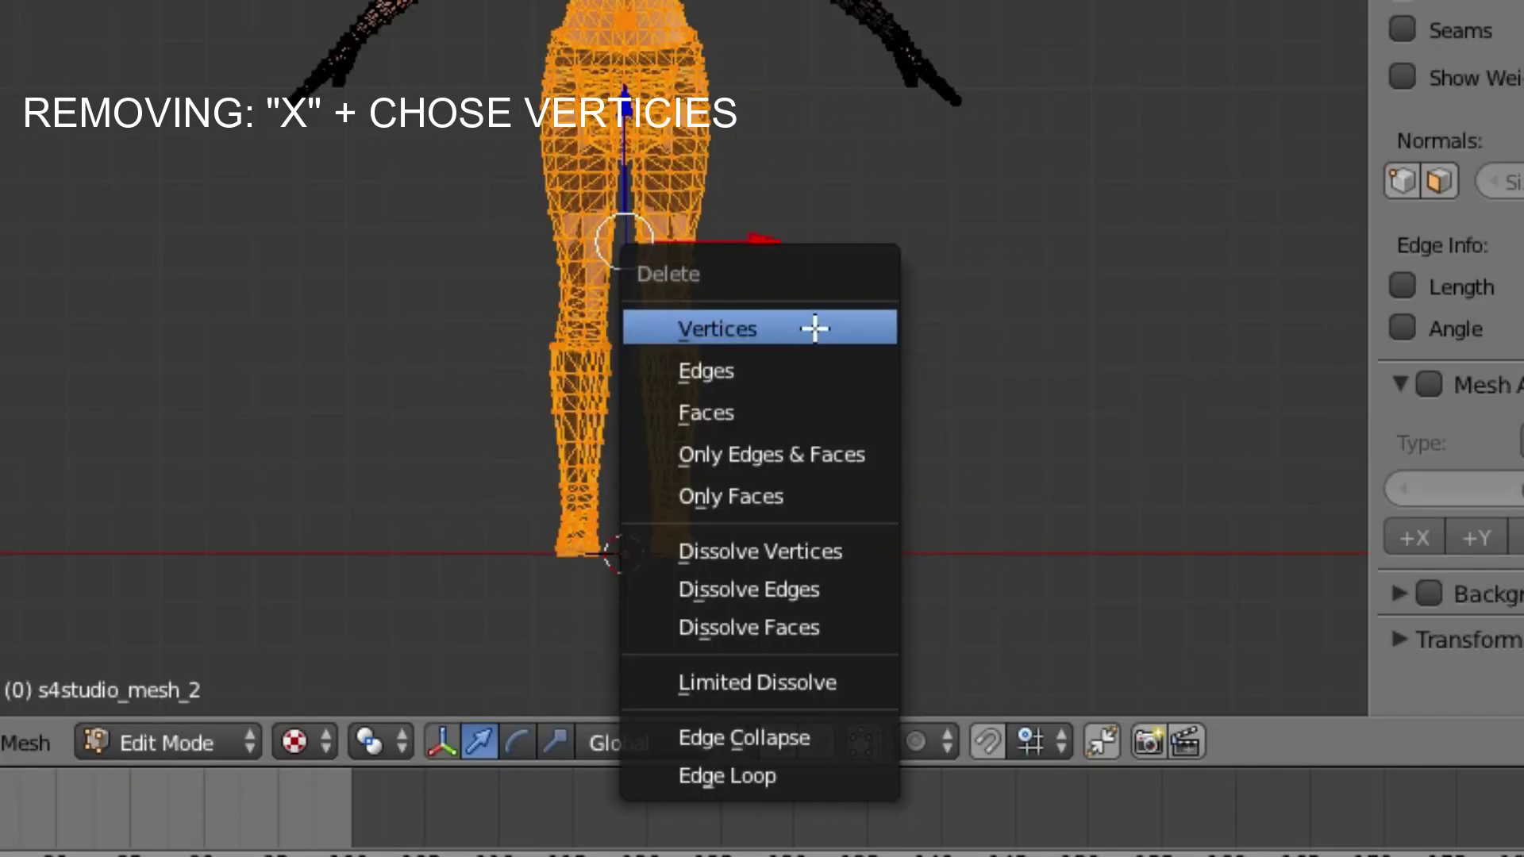
click(815, 328)
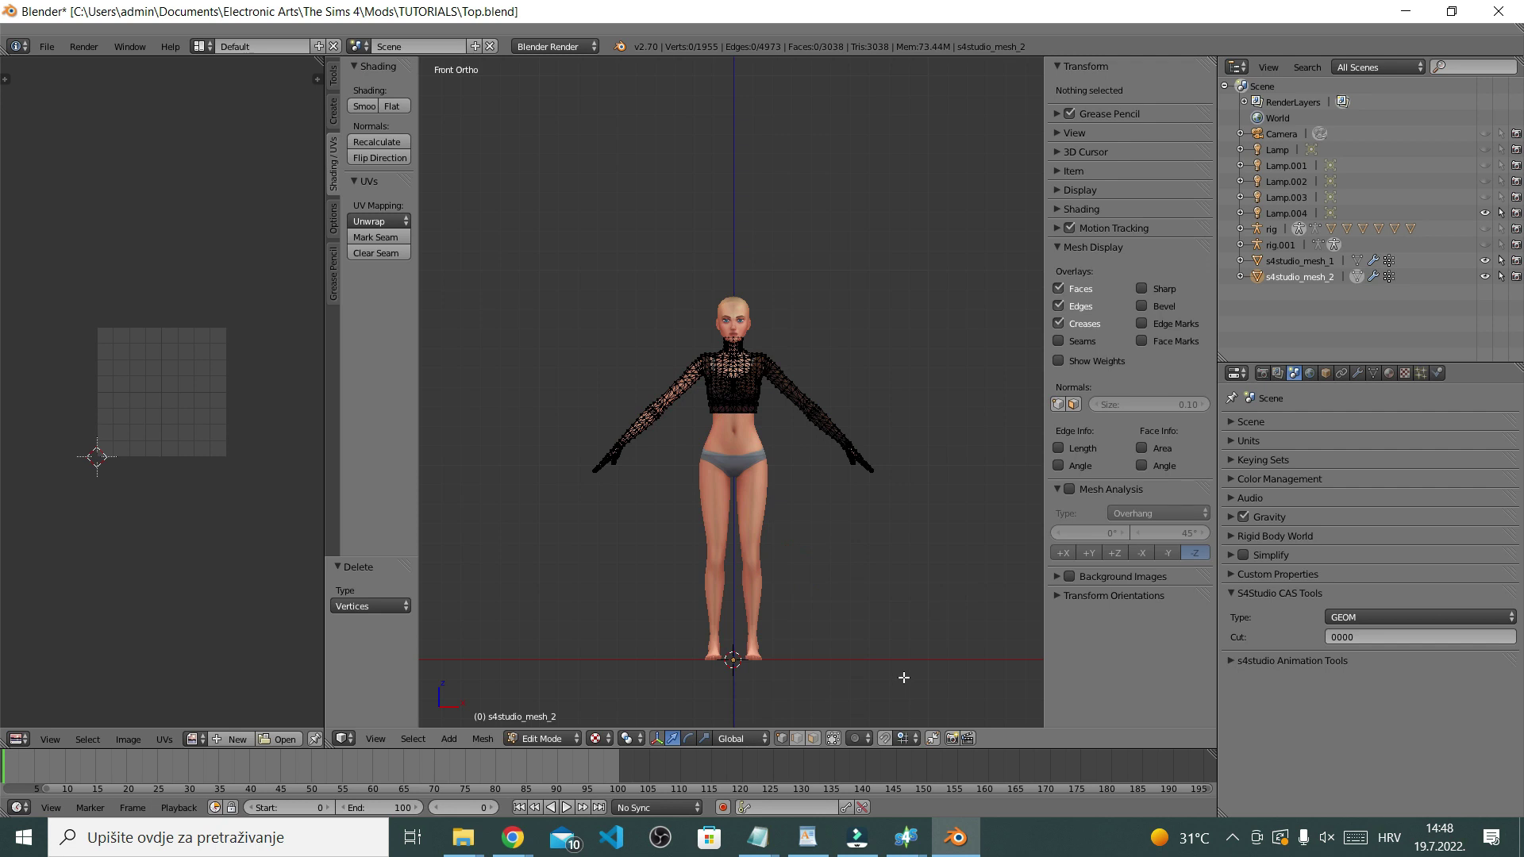
Box-select and delete the vertices of both arms
scroll(903, 677, up, 4)
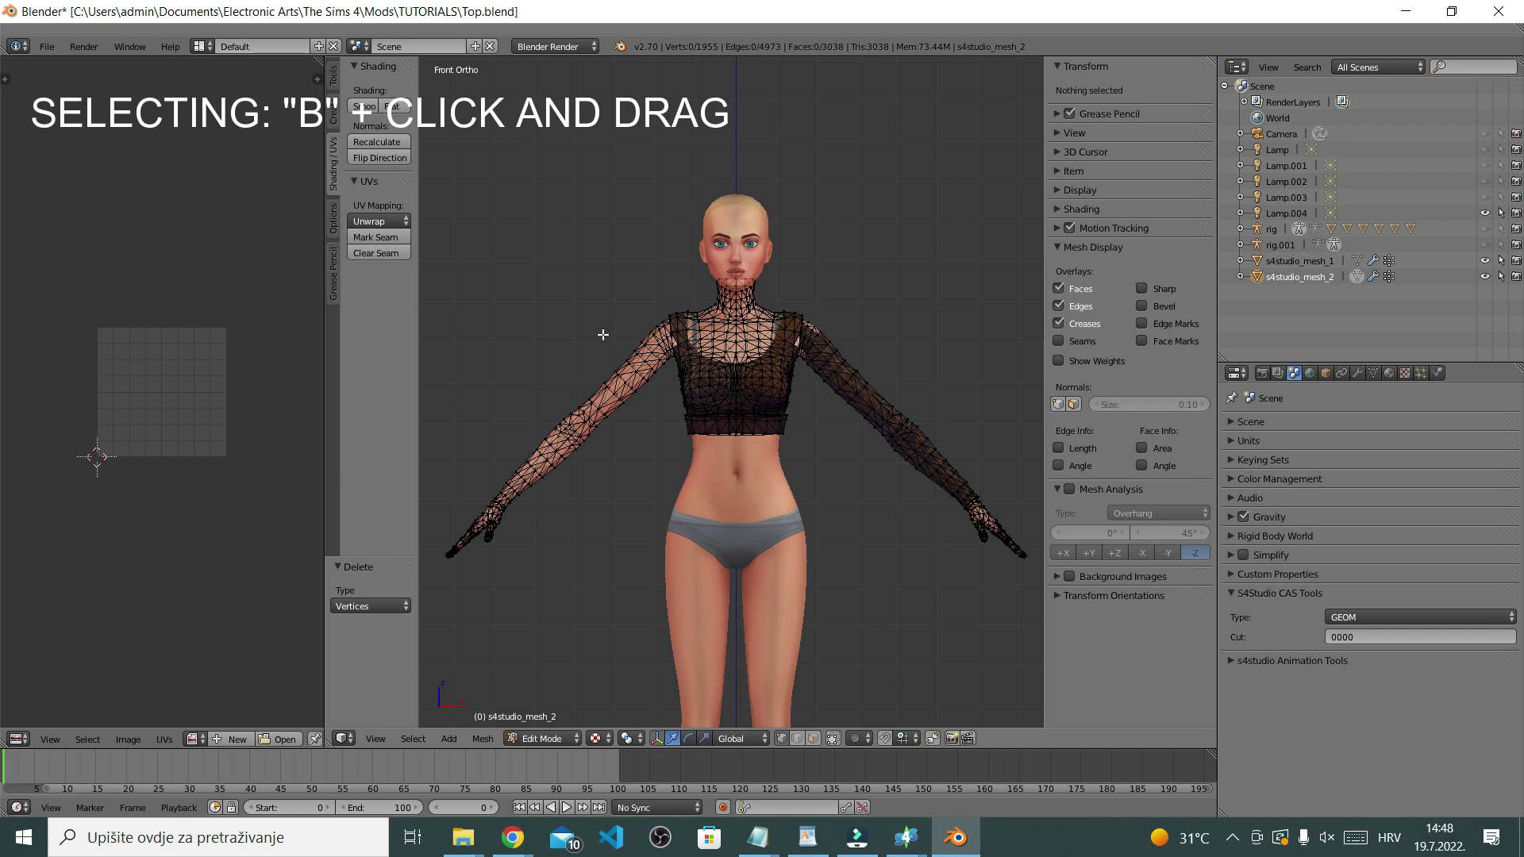
key(b)
drag(641, 303, 435, 607)
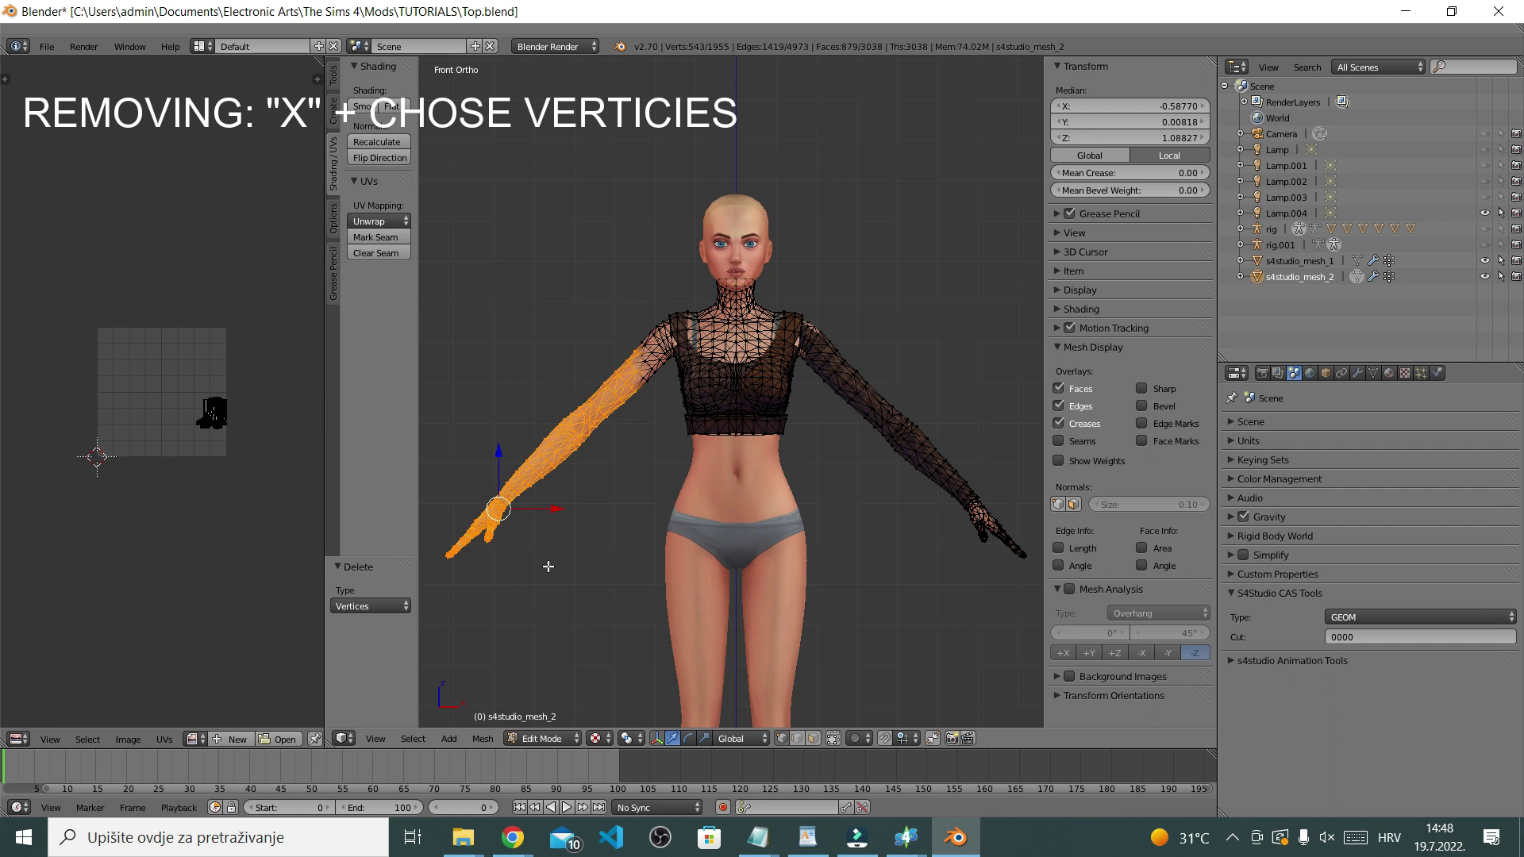
key(x)
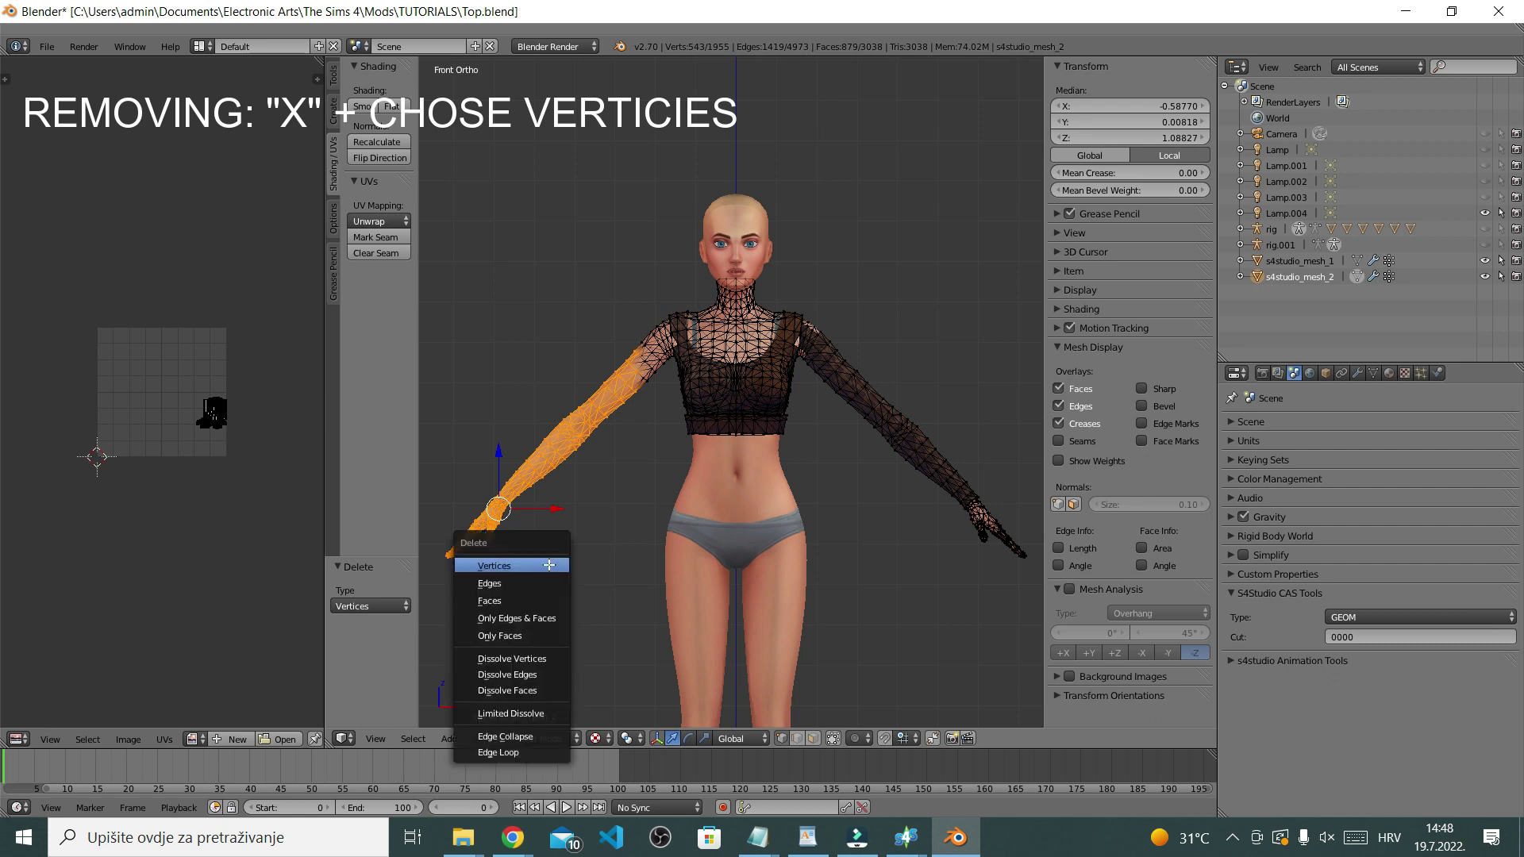
click(548, 565)
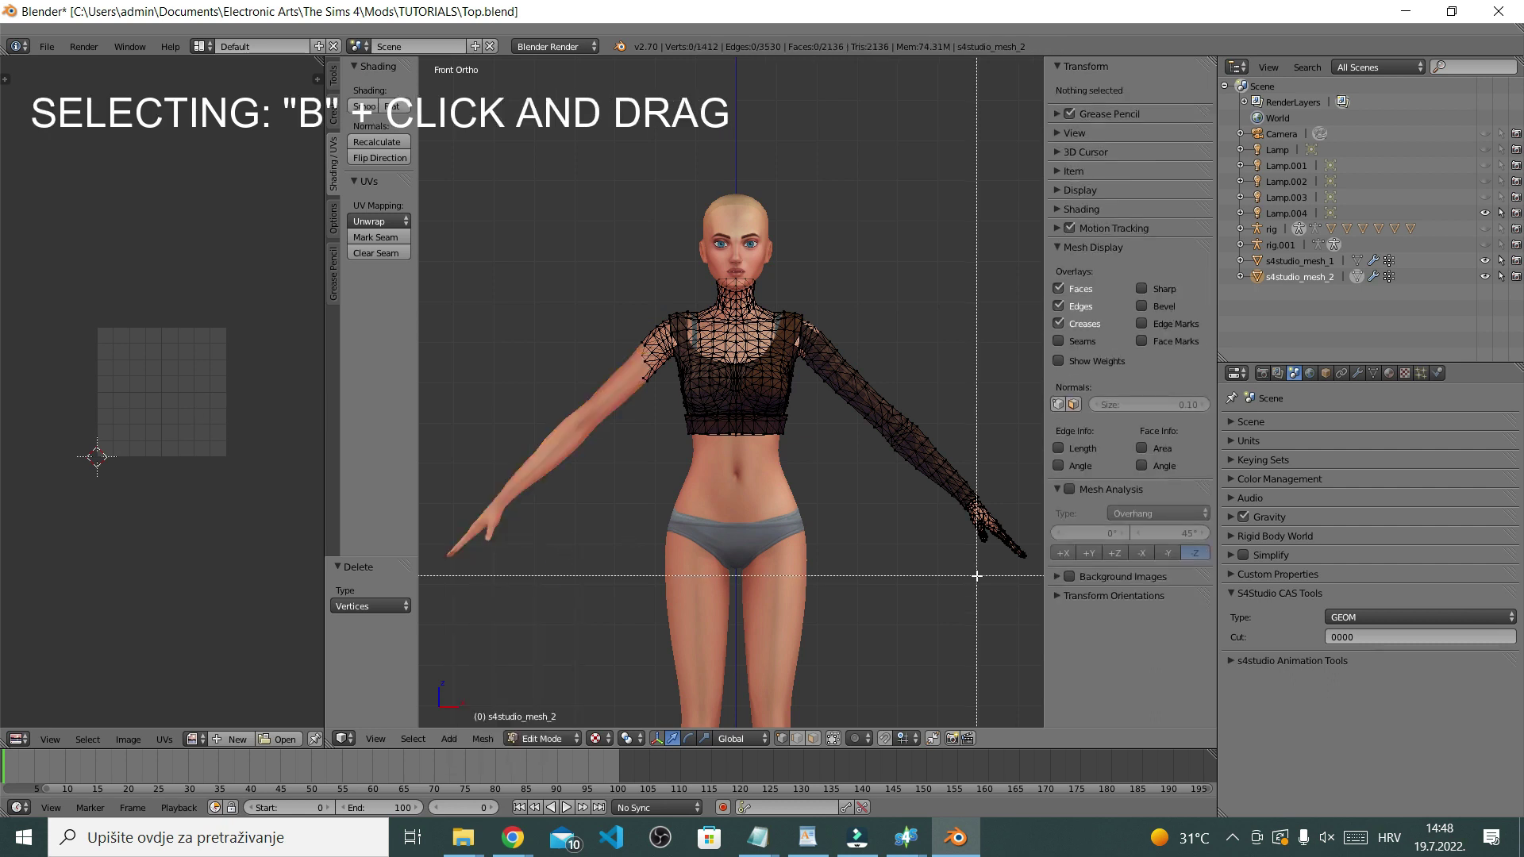
key(b)
drag(1032, 321, 917, 545)
key(b)
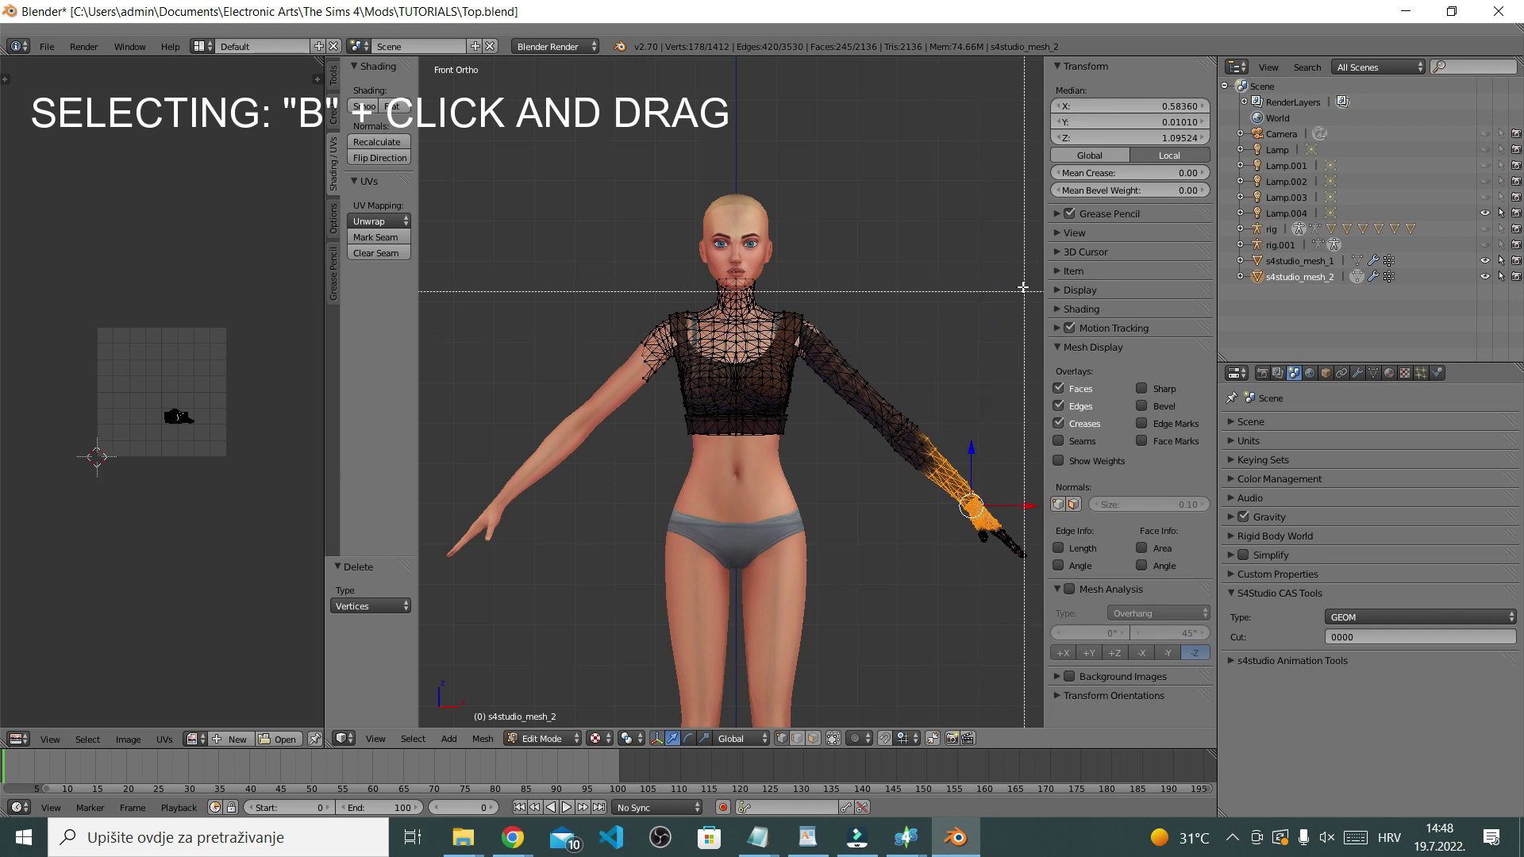
drag(1034, 280, 823, 610)
key(x)
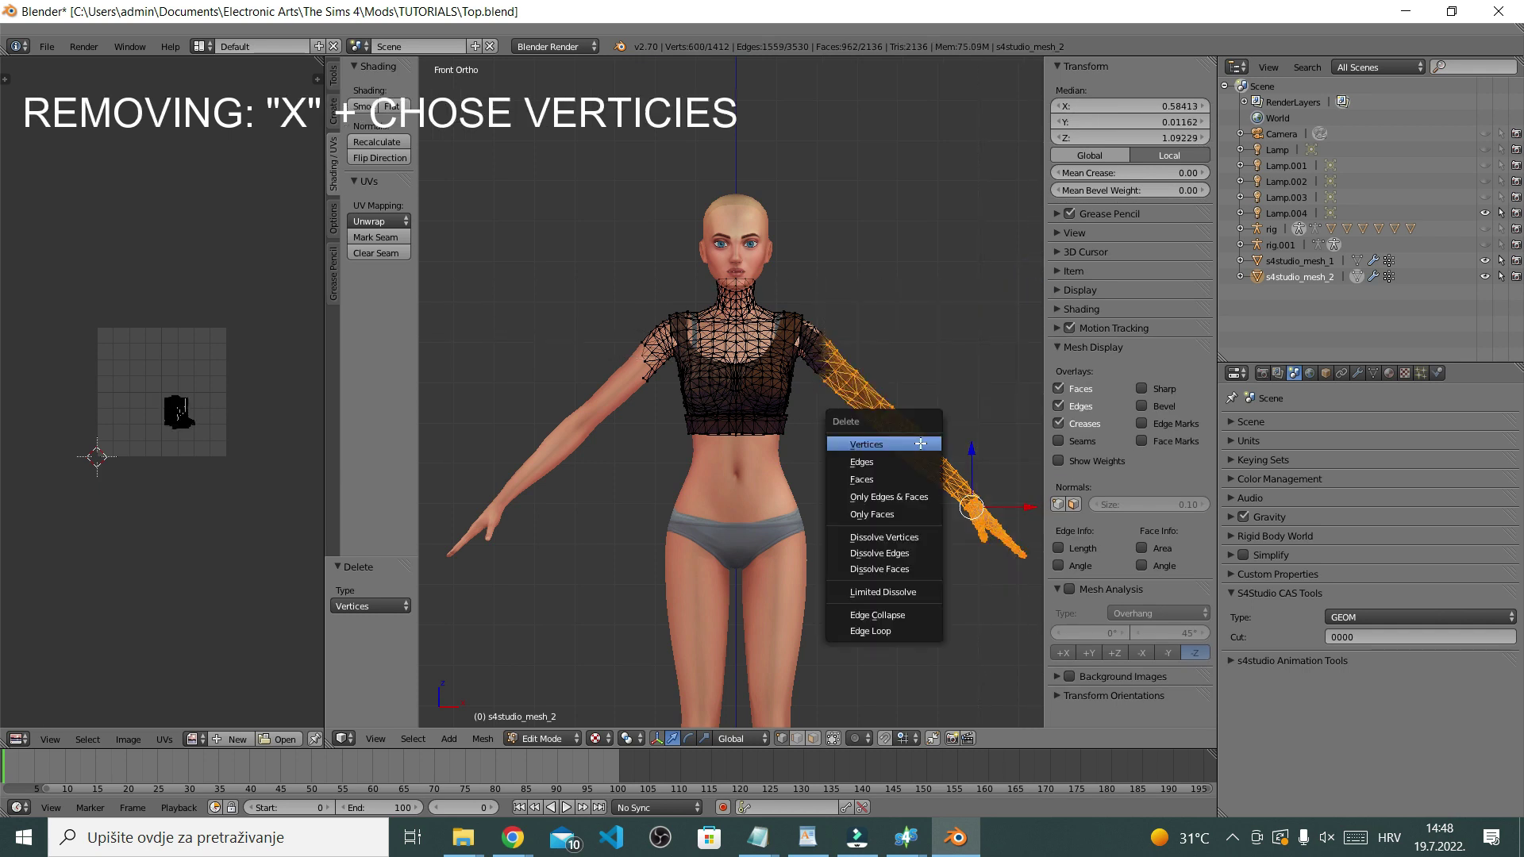
click(921, 442)
Delete the leftover sleeve stub on one shoulder and box-select the stub on the other
scroll(921, 439, up, 3)
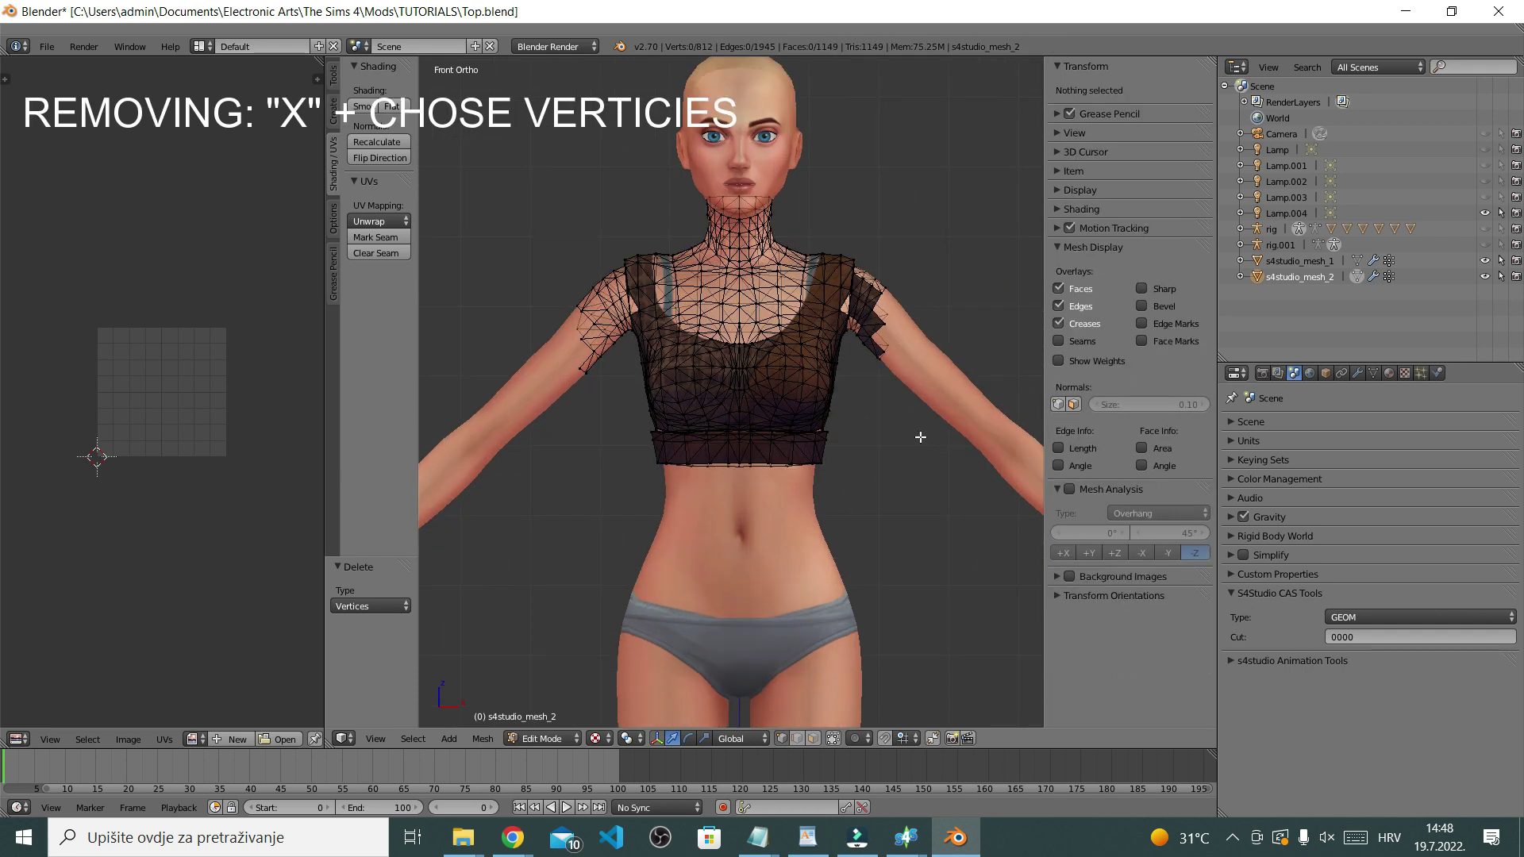
key(b)
drag(931, 232, 859, 399)
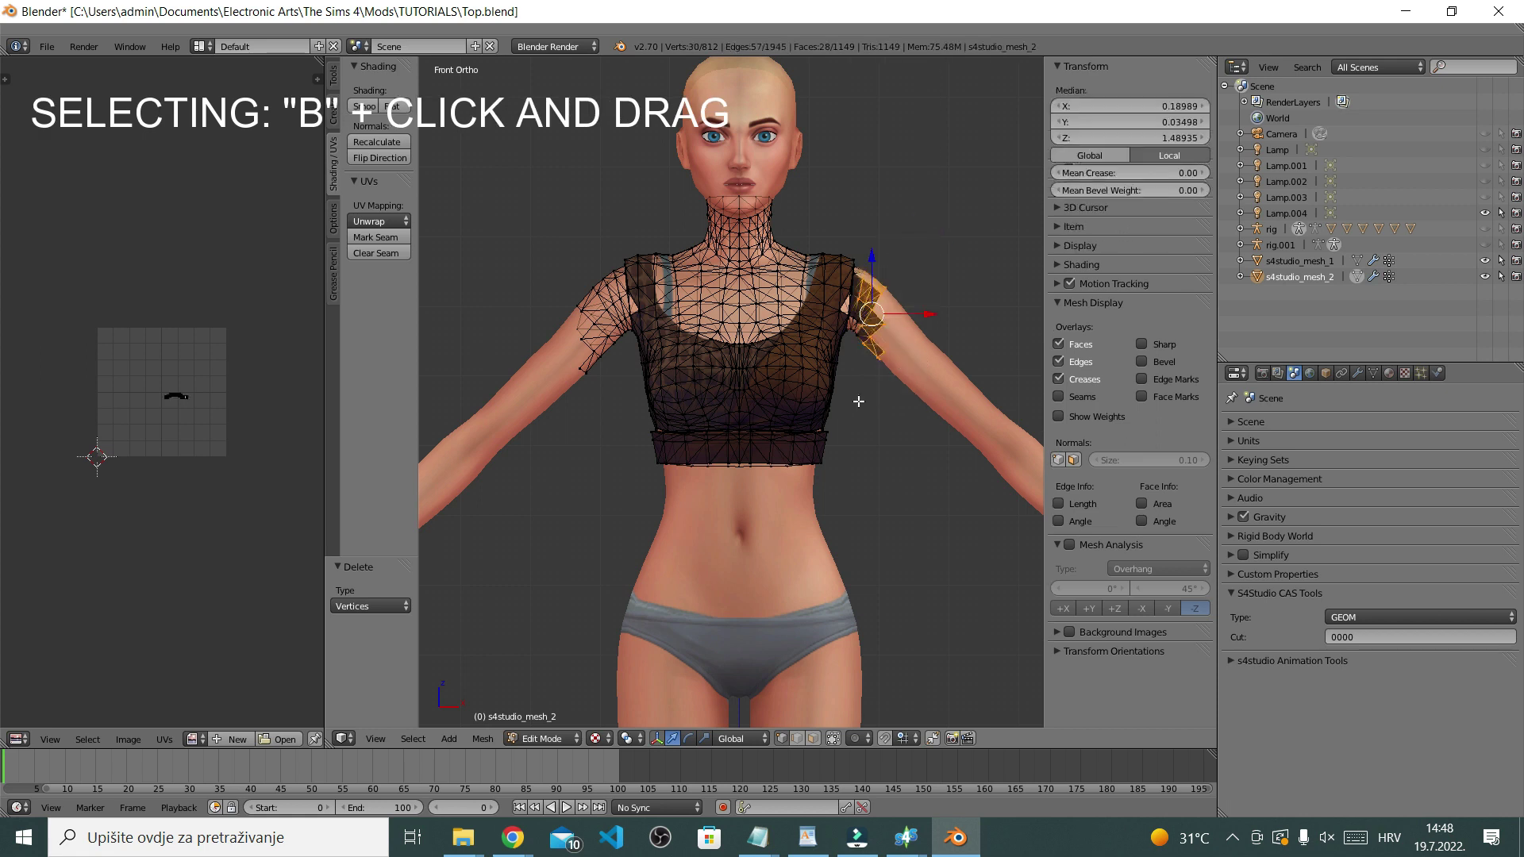
key(x)
click(865, 322)
key(b)
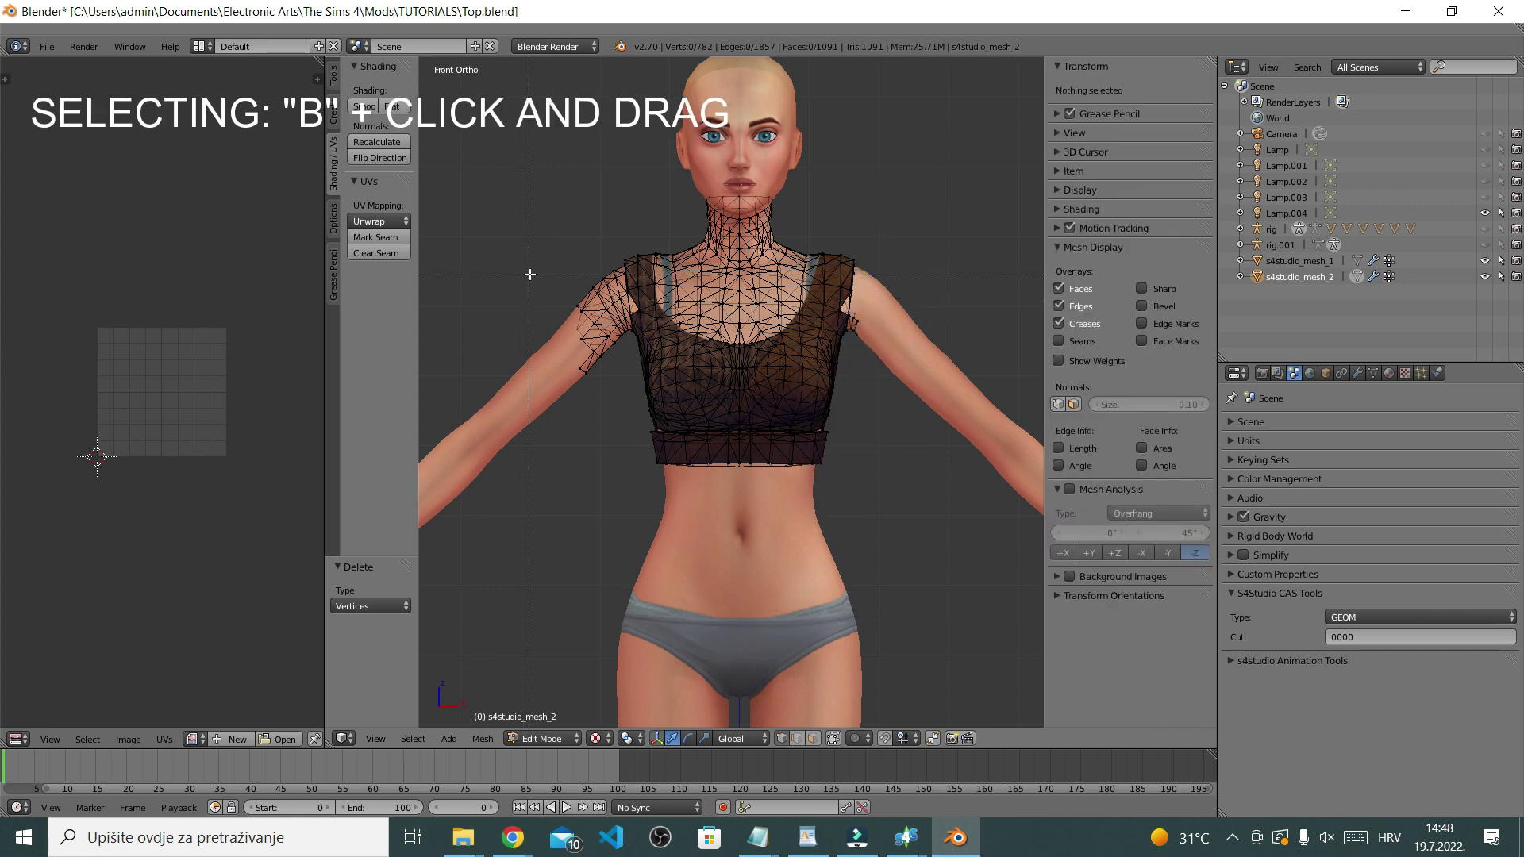
drag(535, 252, 620, 390)
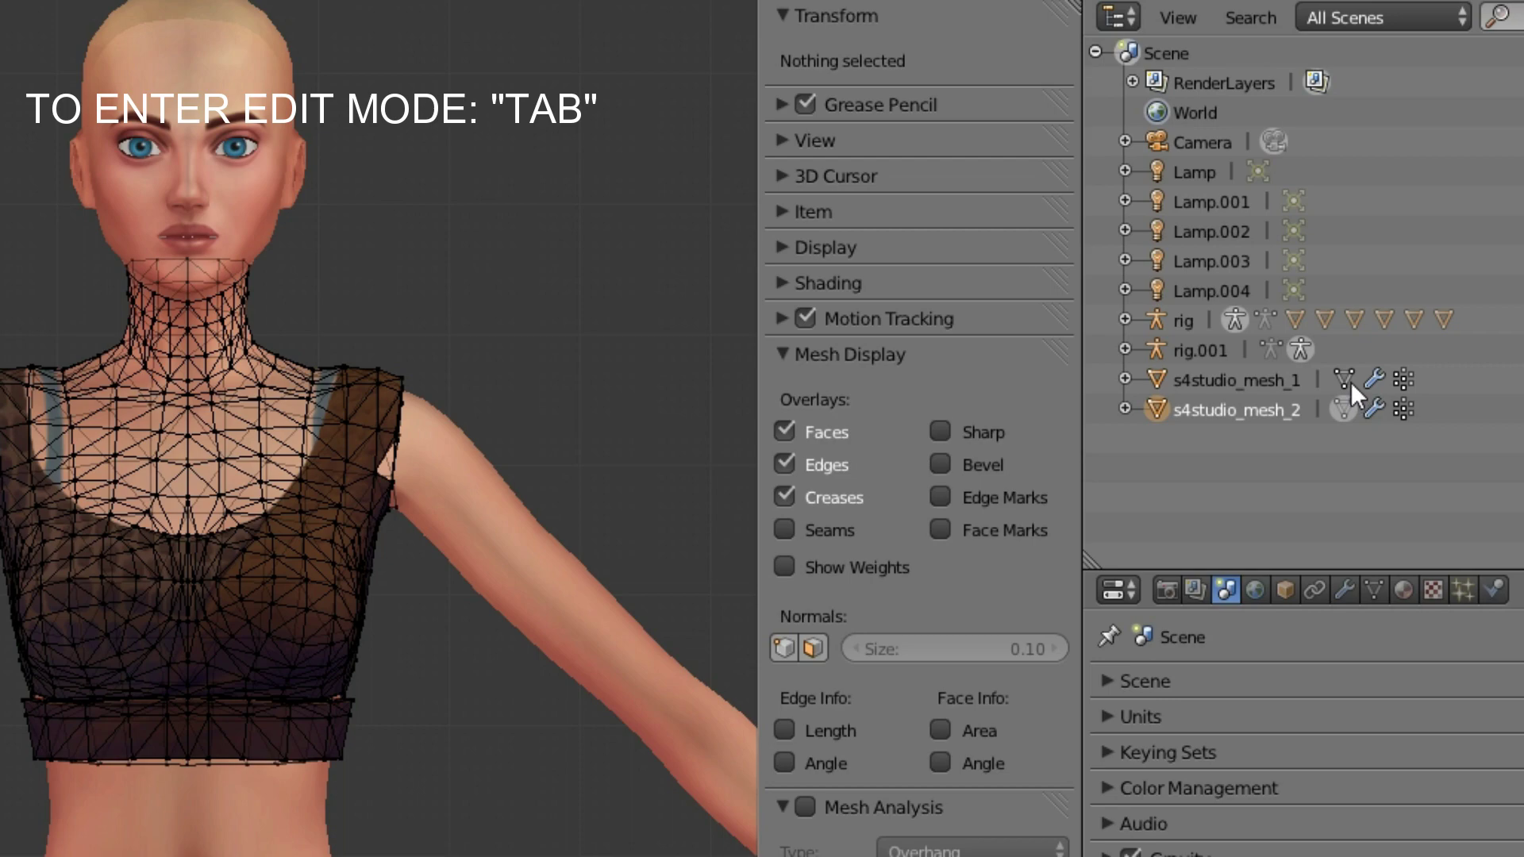
In Edit Mode on s4studio_mesh_1, box-select the chest and neck vertices and delete them
click(1344, 379)
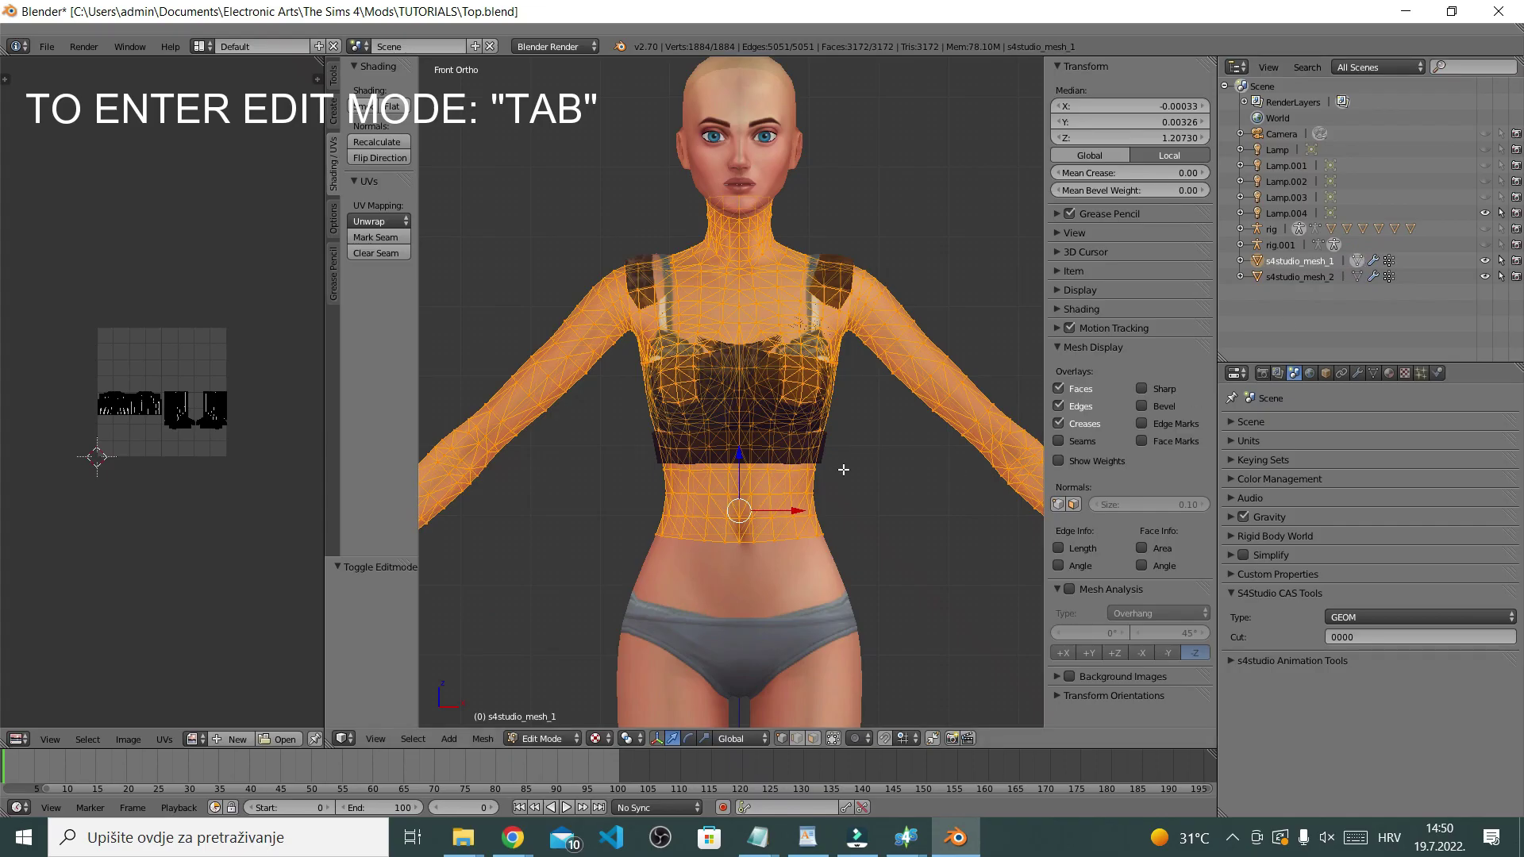
key(a)
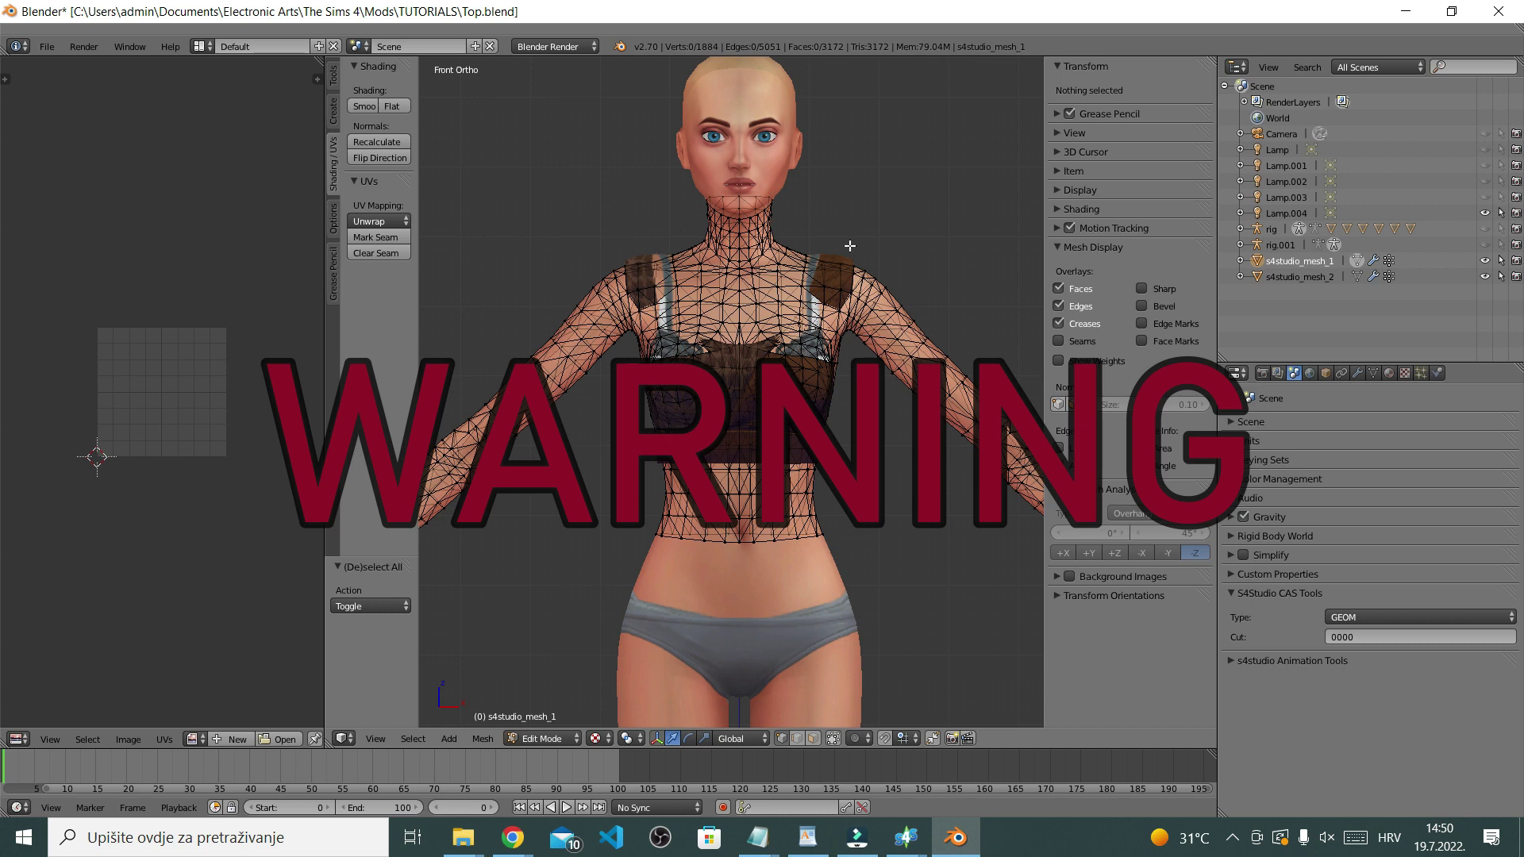
key(b)
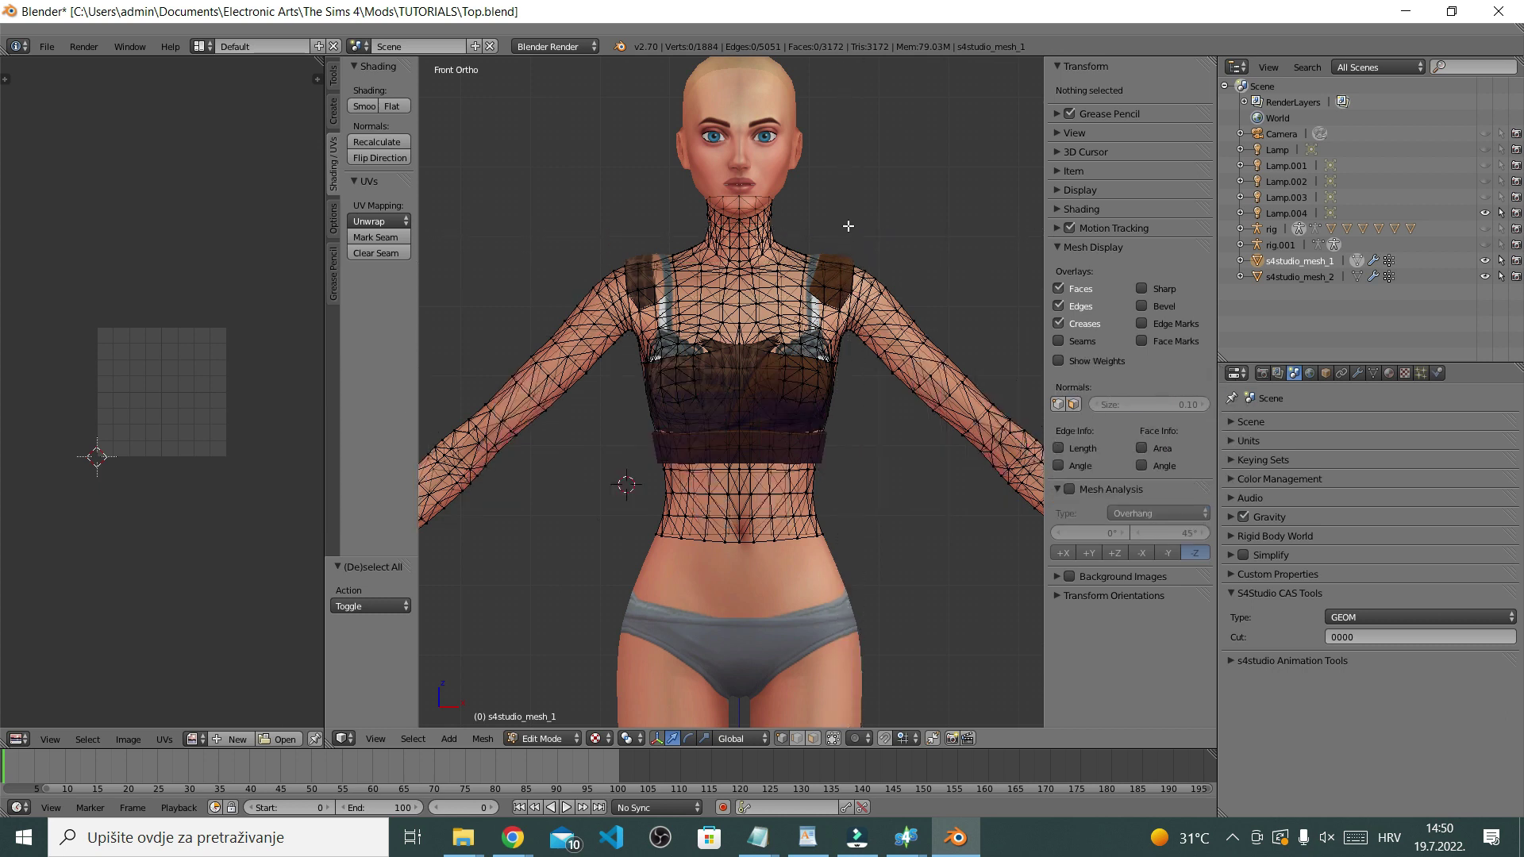
drag(848, 227, 631, 478)
key(x)
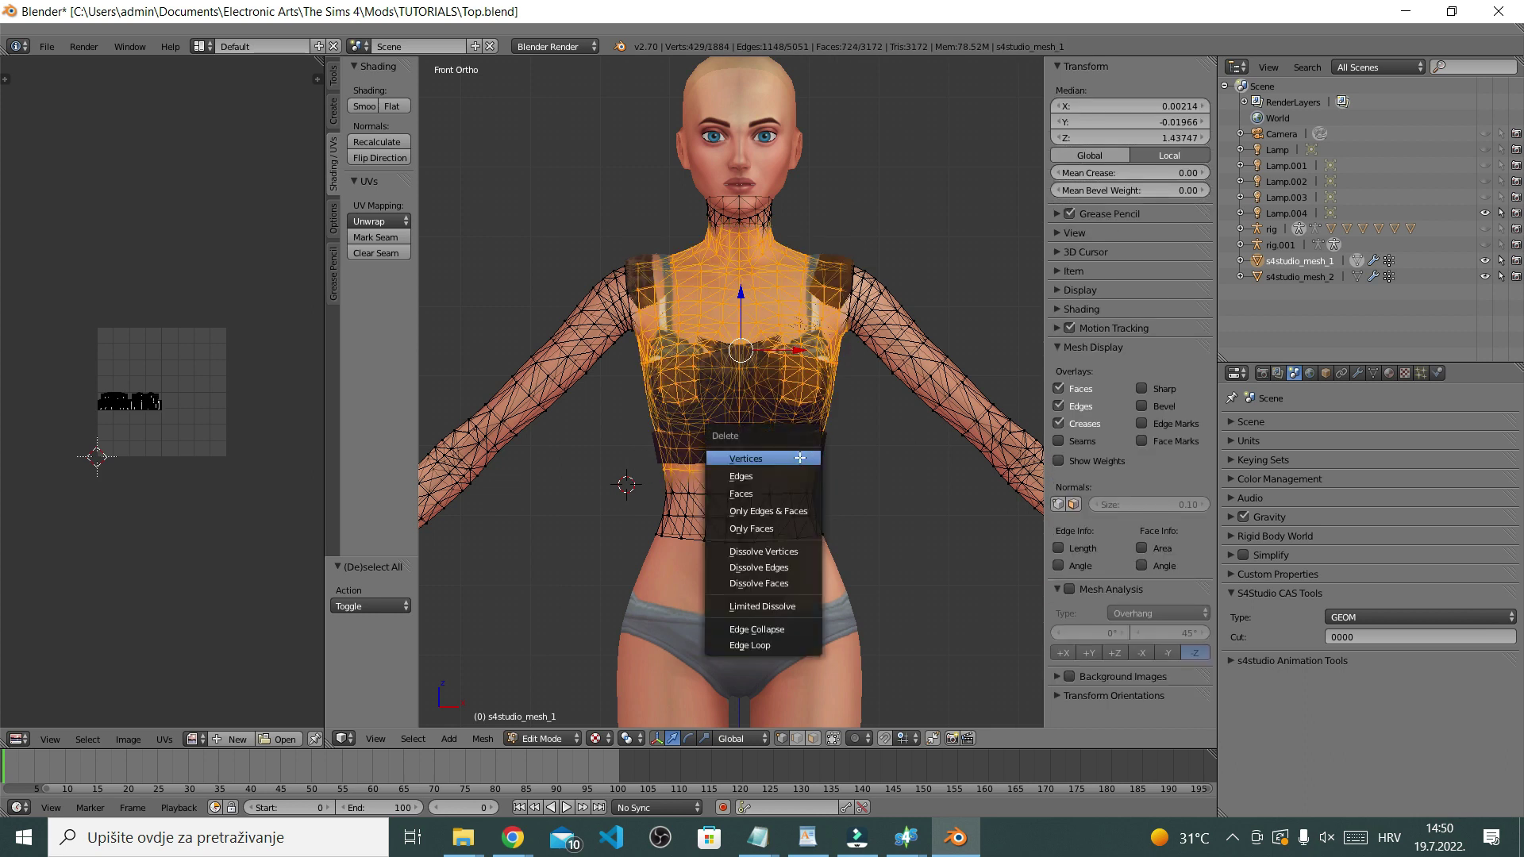
click(798, 458)
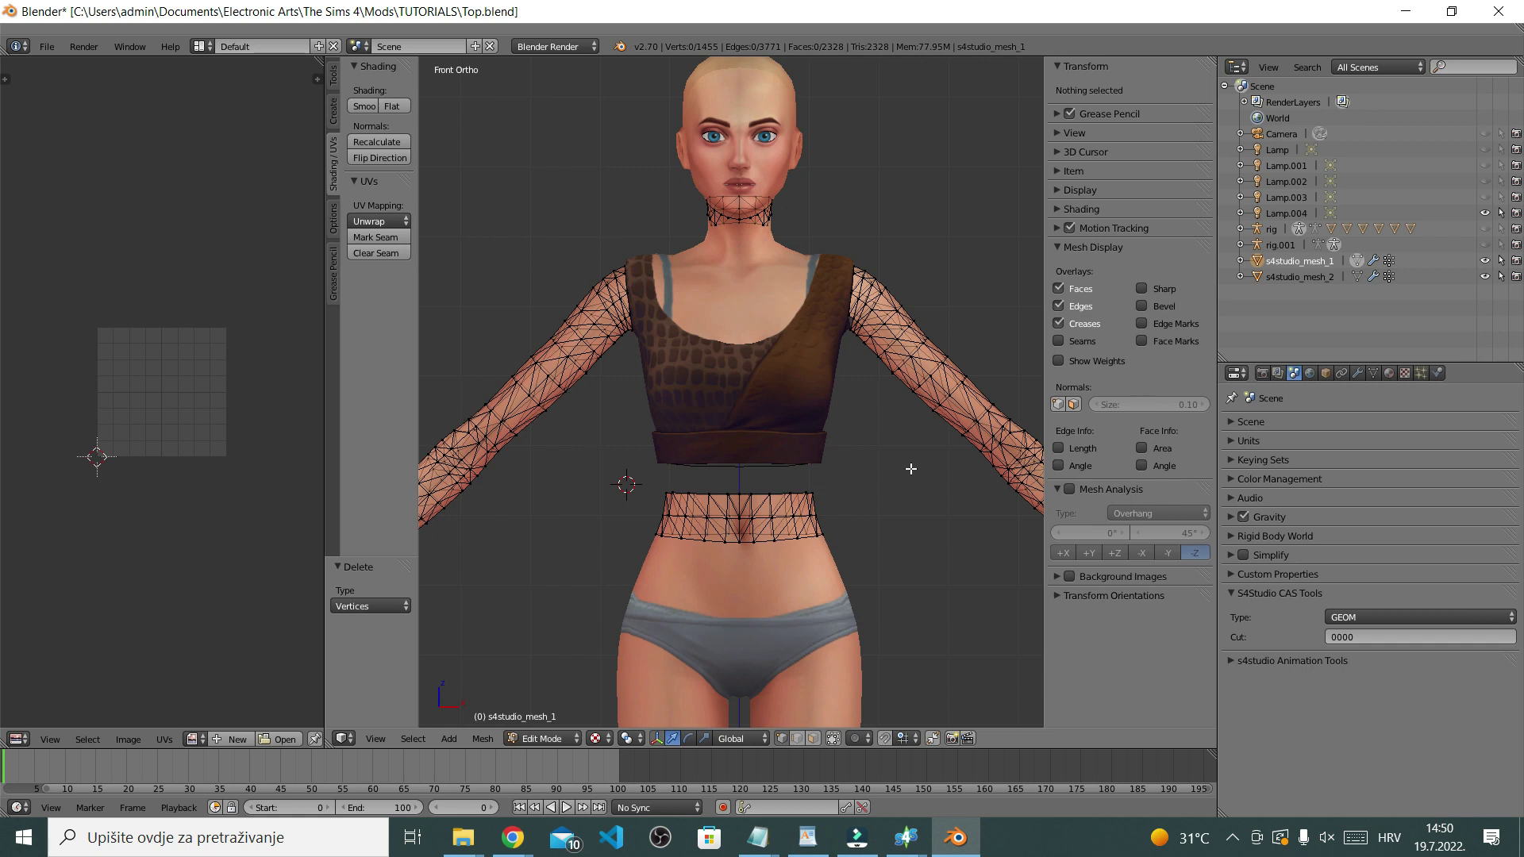
Undo the deletion, then box-select the chest and neck from the shoulder down and delete those vertices
key(ctrl+z)
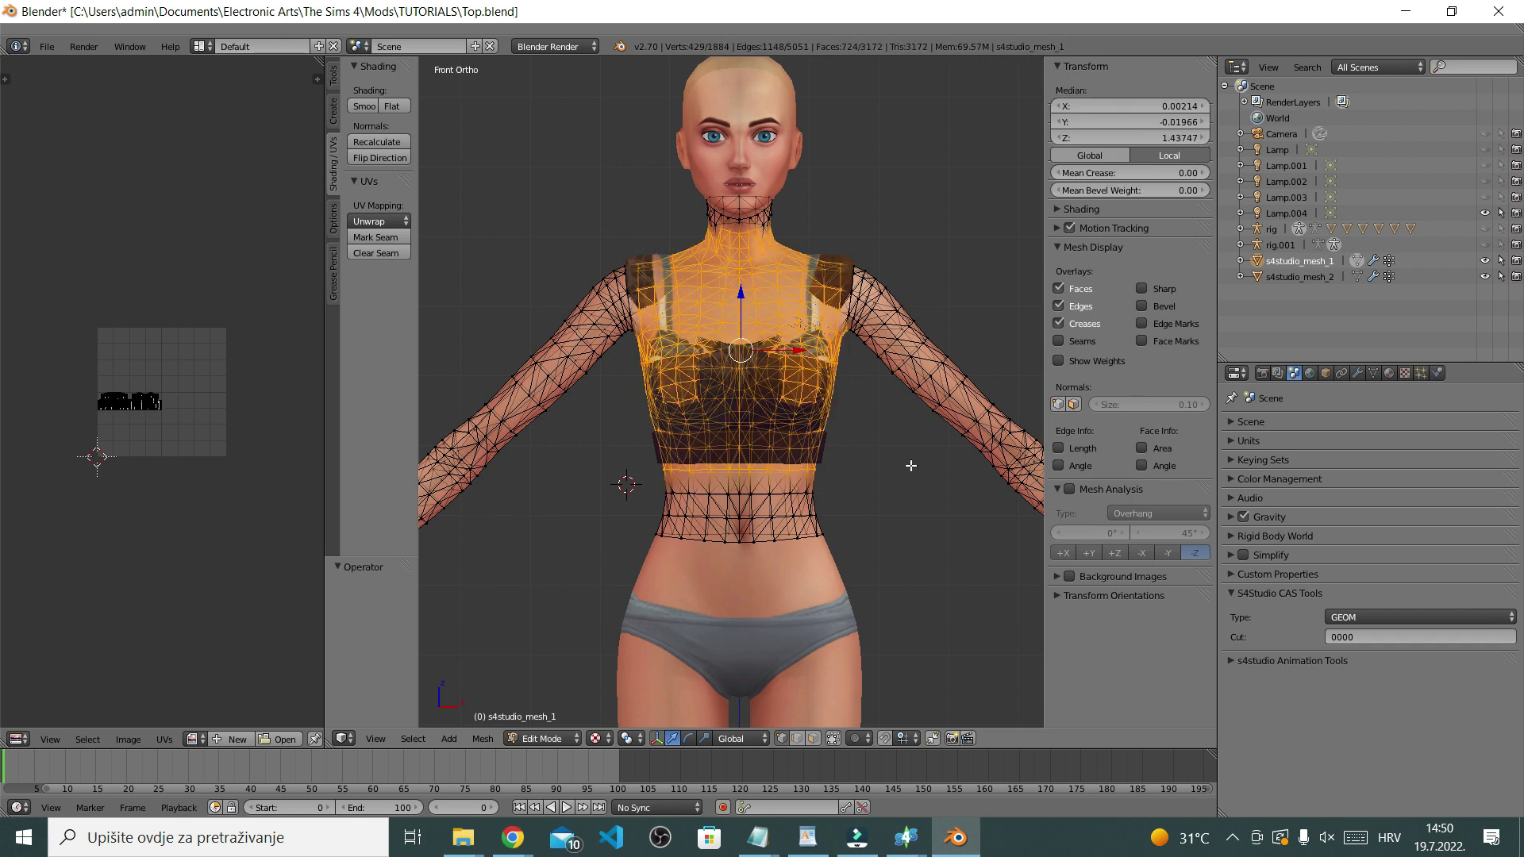
key(a)
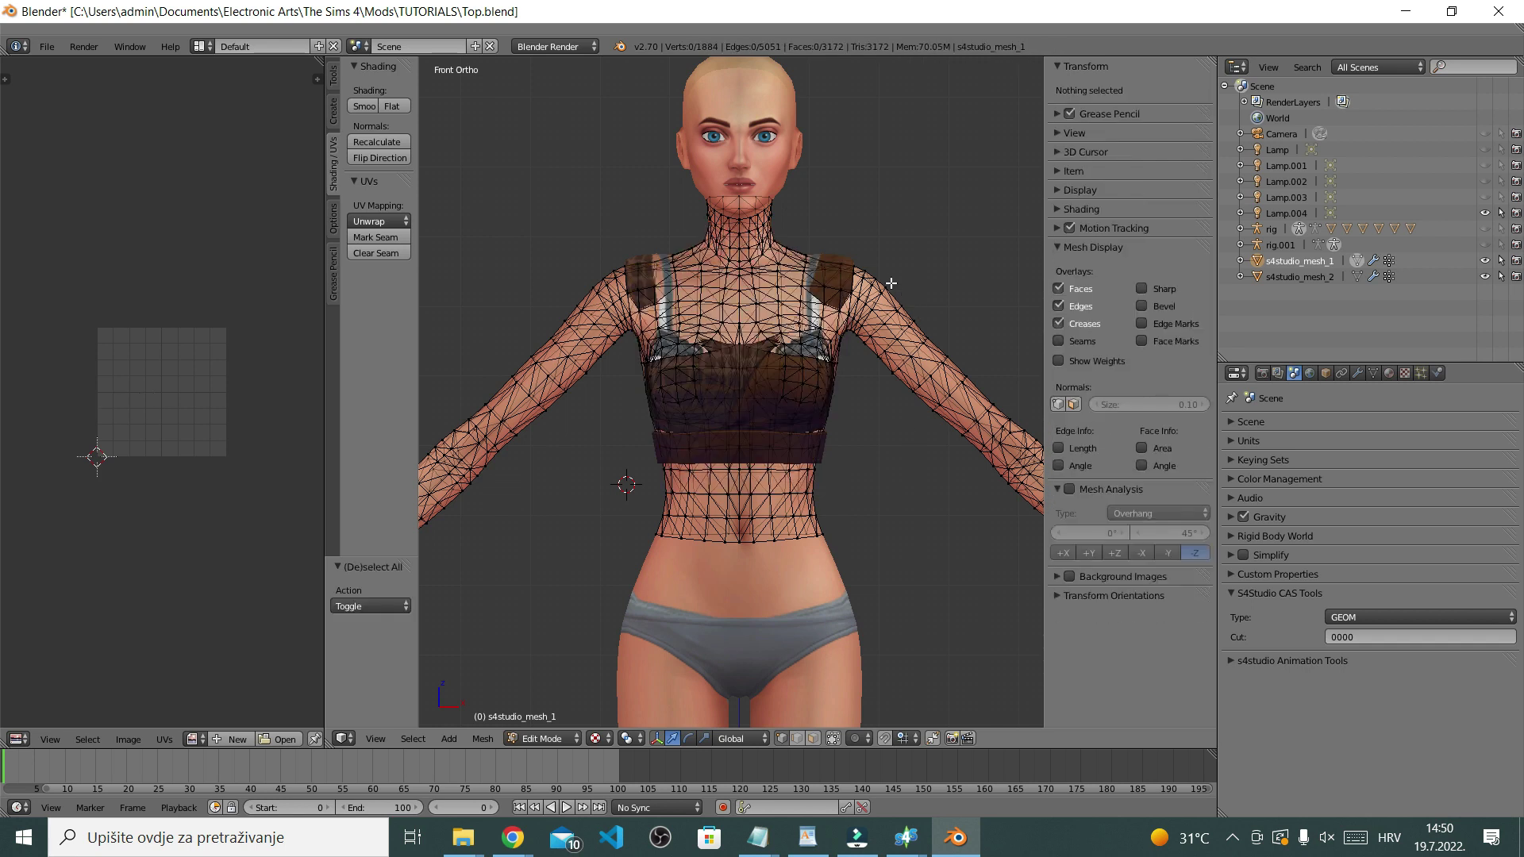
right_click(870, 251)
key(b)
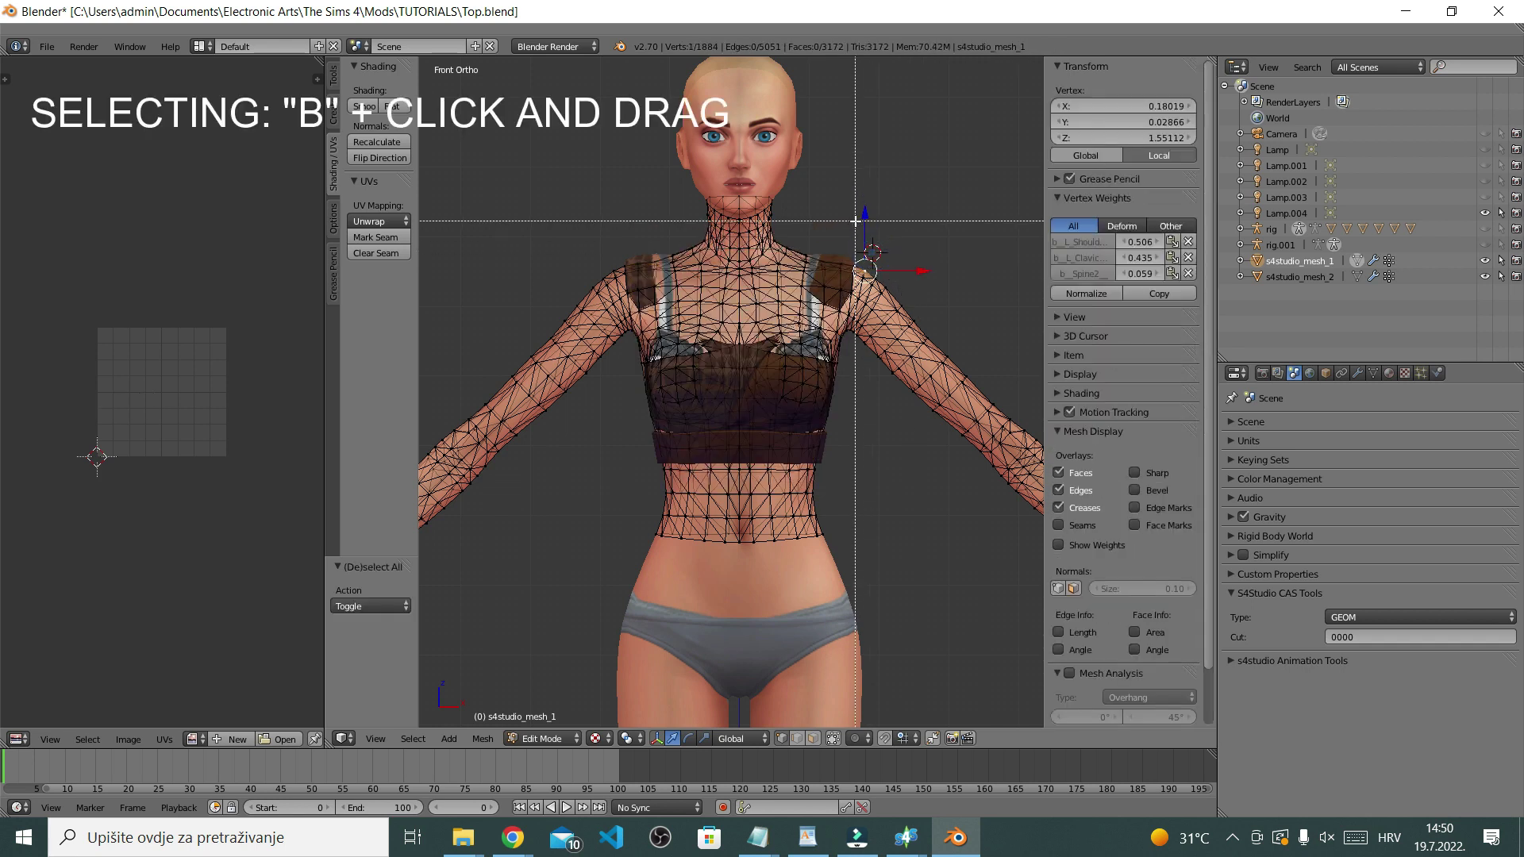
key(Escape)
key(a)
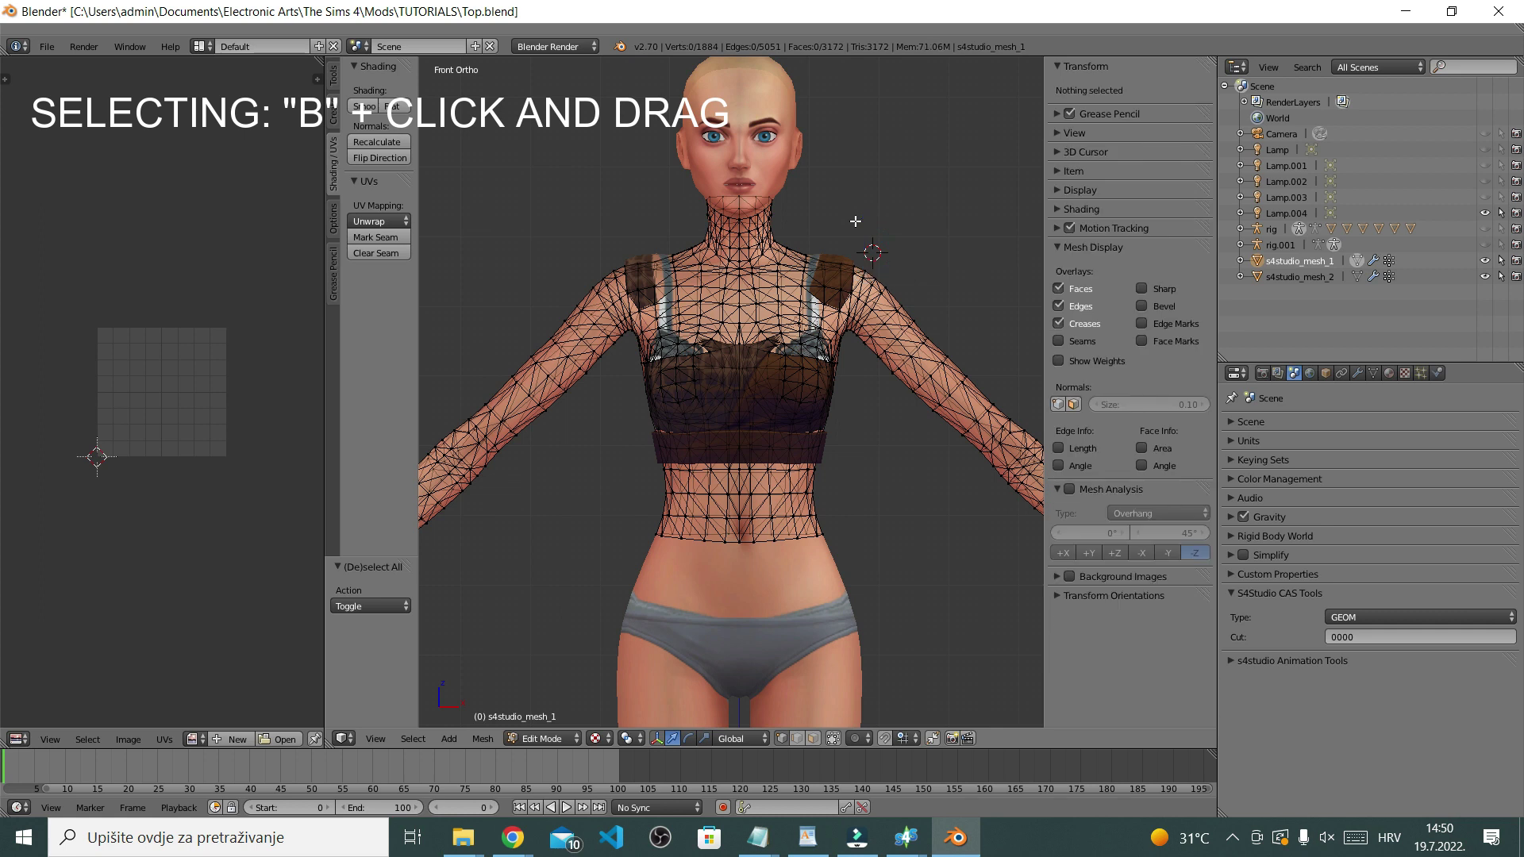
key(b)
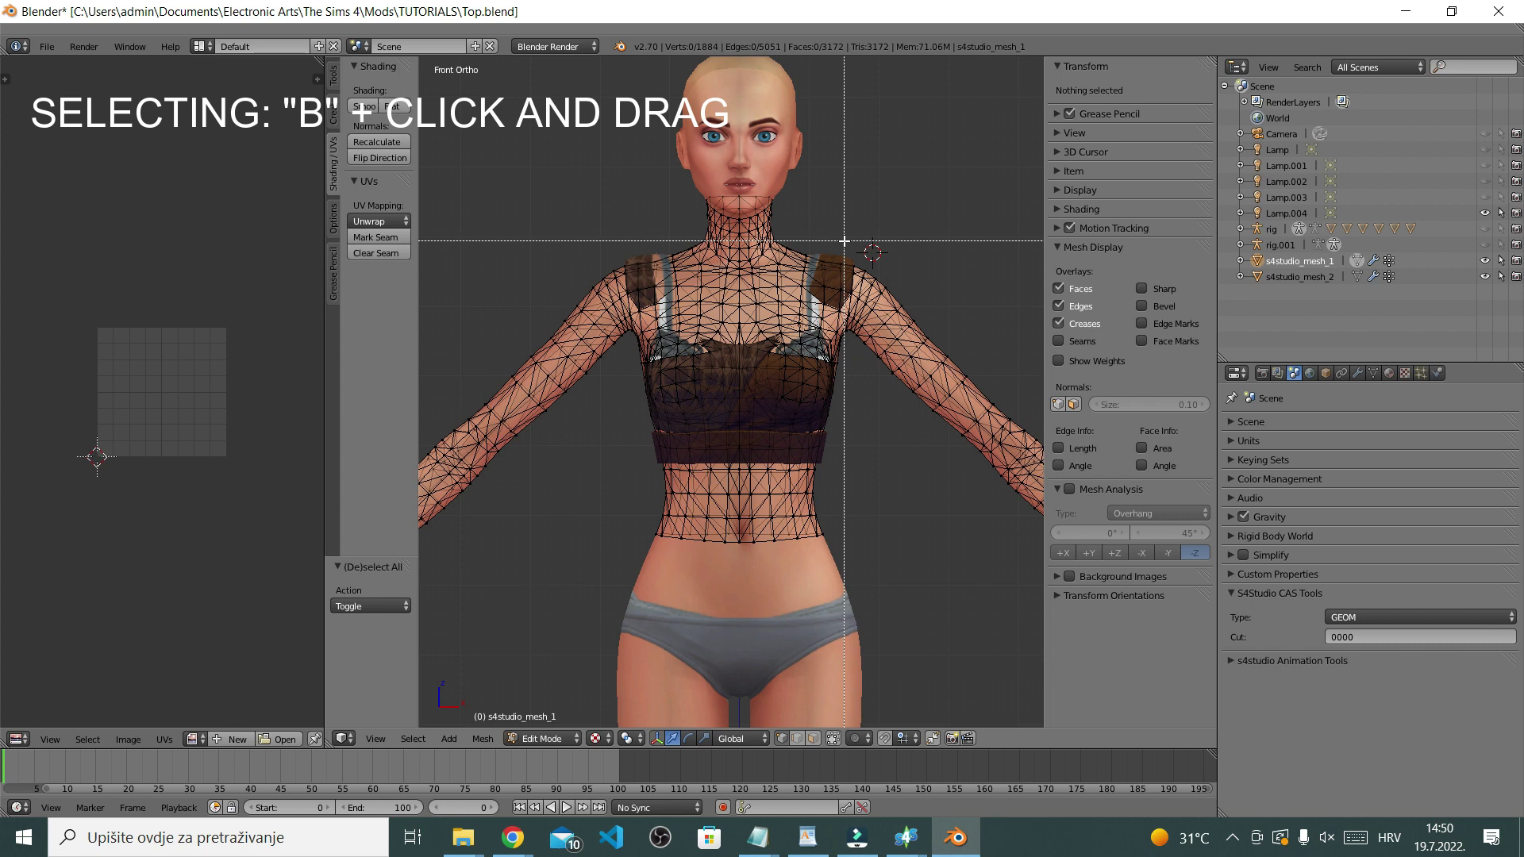
drag(845, 241, 634, 436)
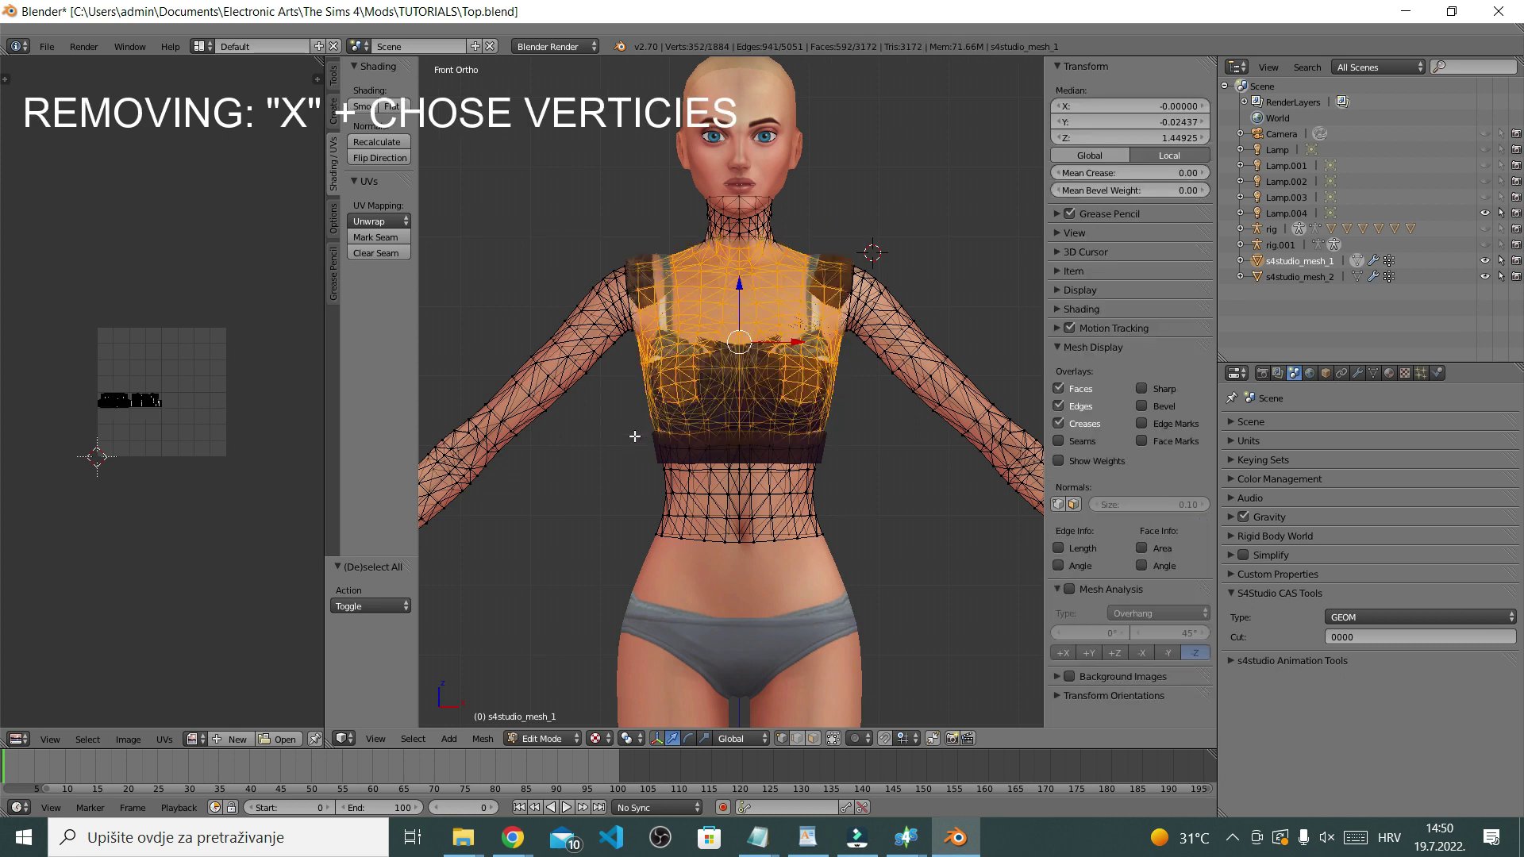
key(x)
click(738, 458)
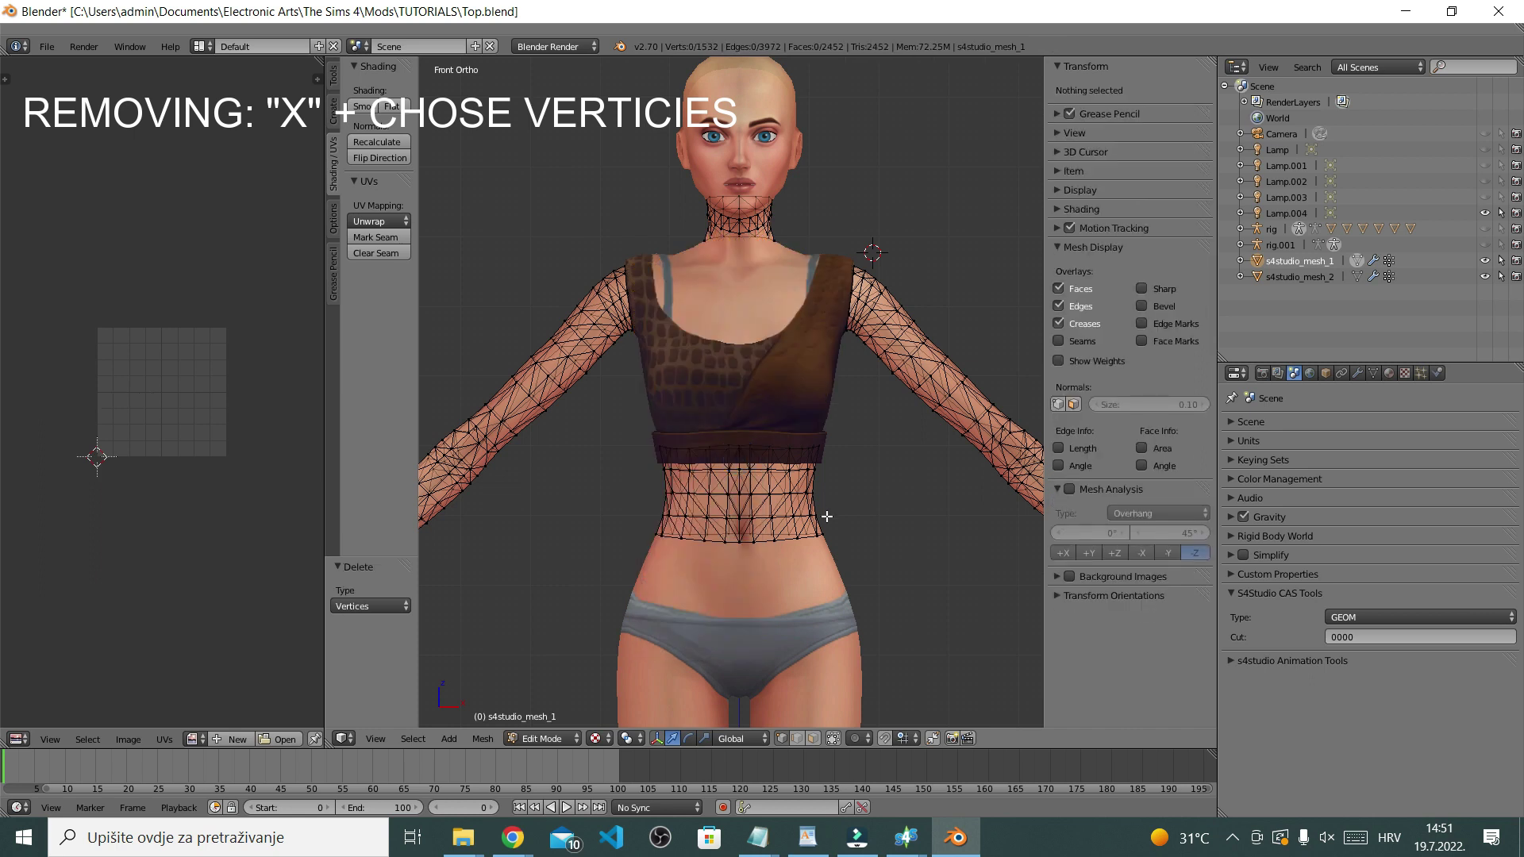
Clear the selection, check the mesh from below, then return to a zoomed-out front view
key(a)
key(a)
mouse_move(865, 517)
middle_down()
mouse_move(888, 515)
mouse_move(750, 640)
mouse_move(871, 527)
middle_up()
key(KP_1)
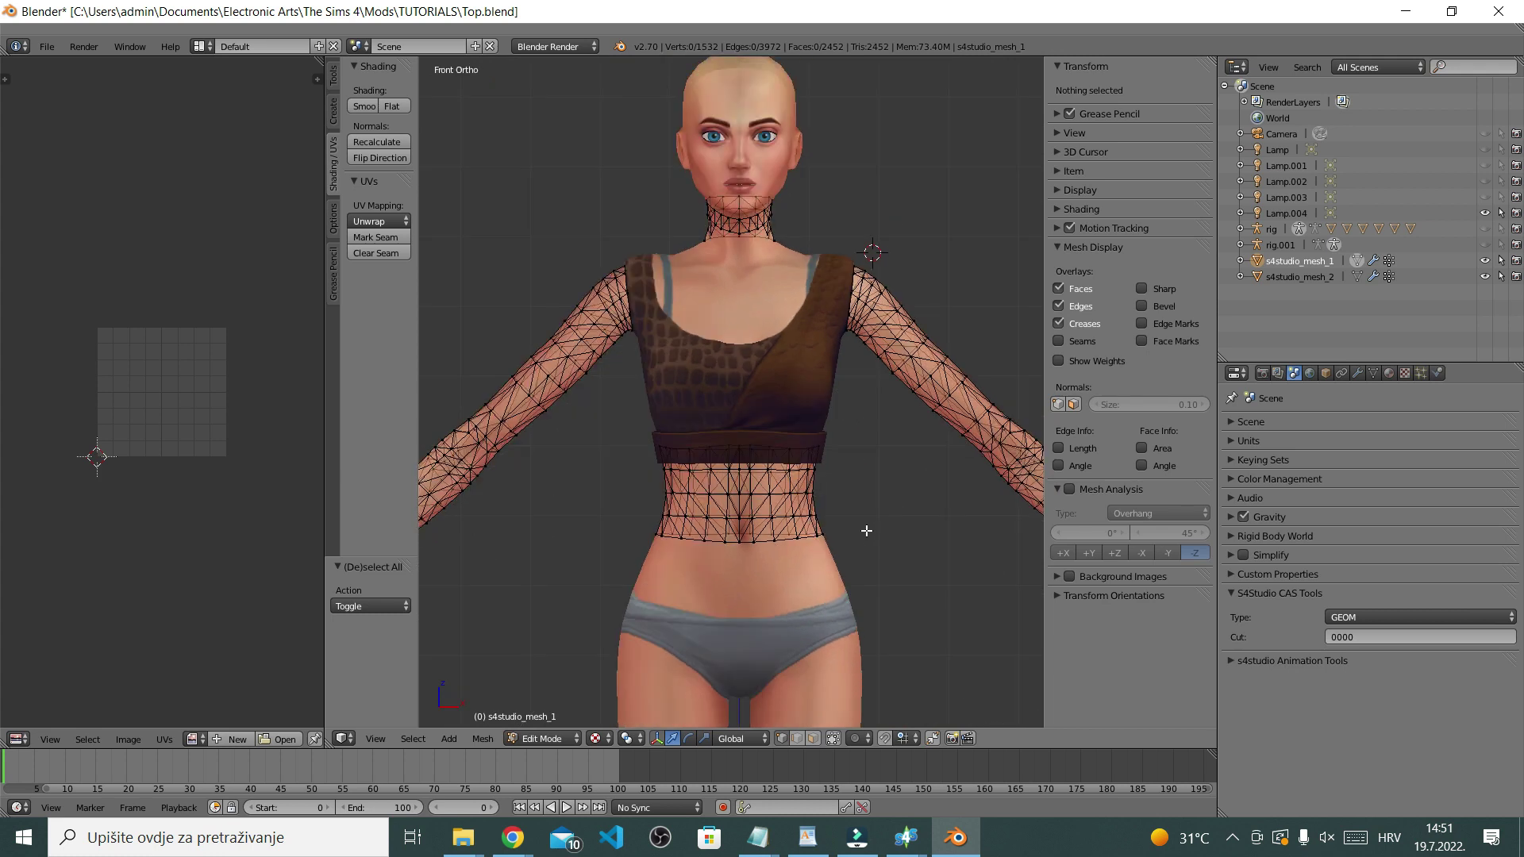
key(a)
key(a)
scroll(867, 530, down, 2)
scroll(866, 530, down, 4)
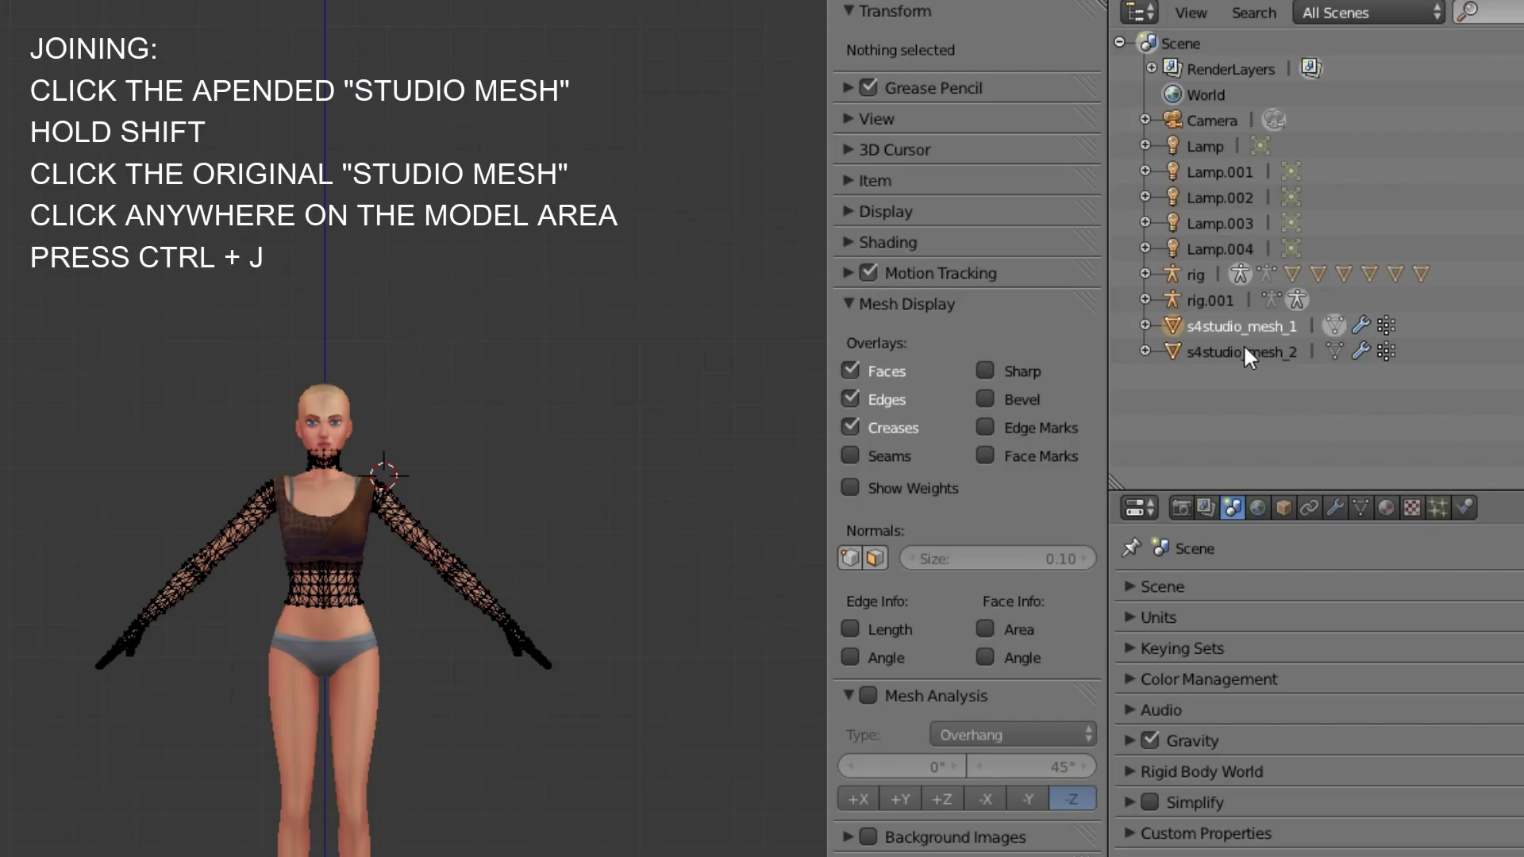
Select s4studio_mesh_2 and s4studio_mesh_1 and join them with Ctrl+J into one object
click(1303, 275)
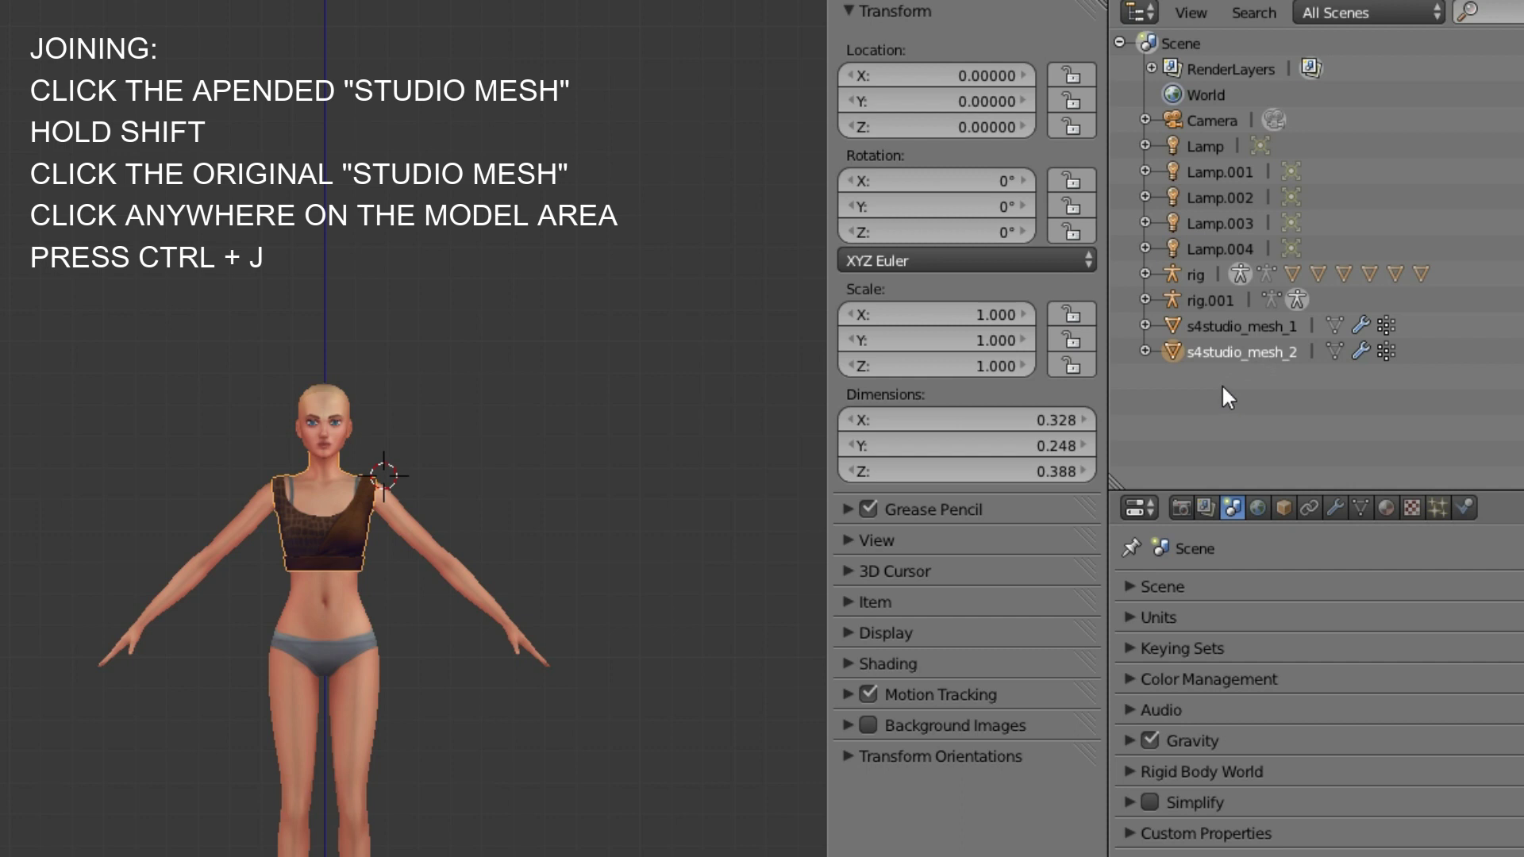
shift+click(1265, 327)
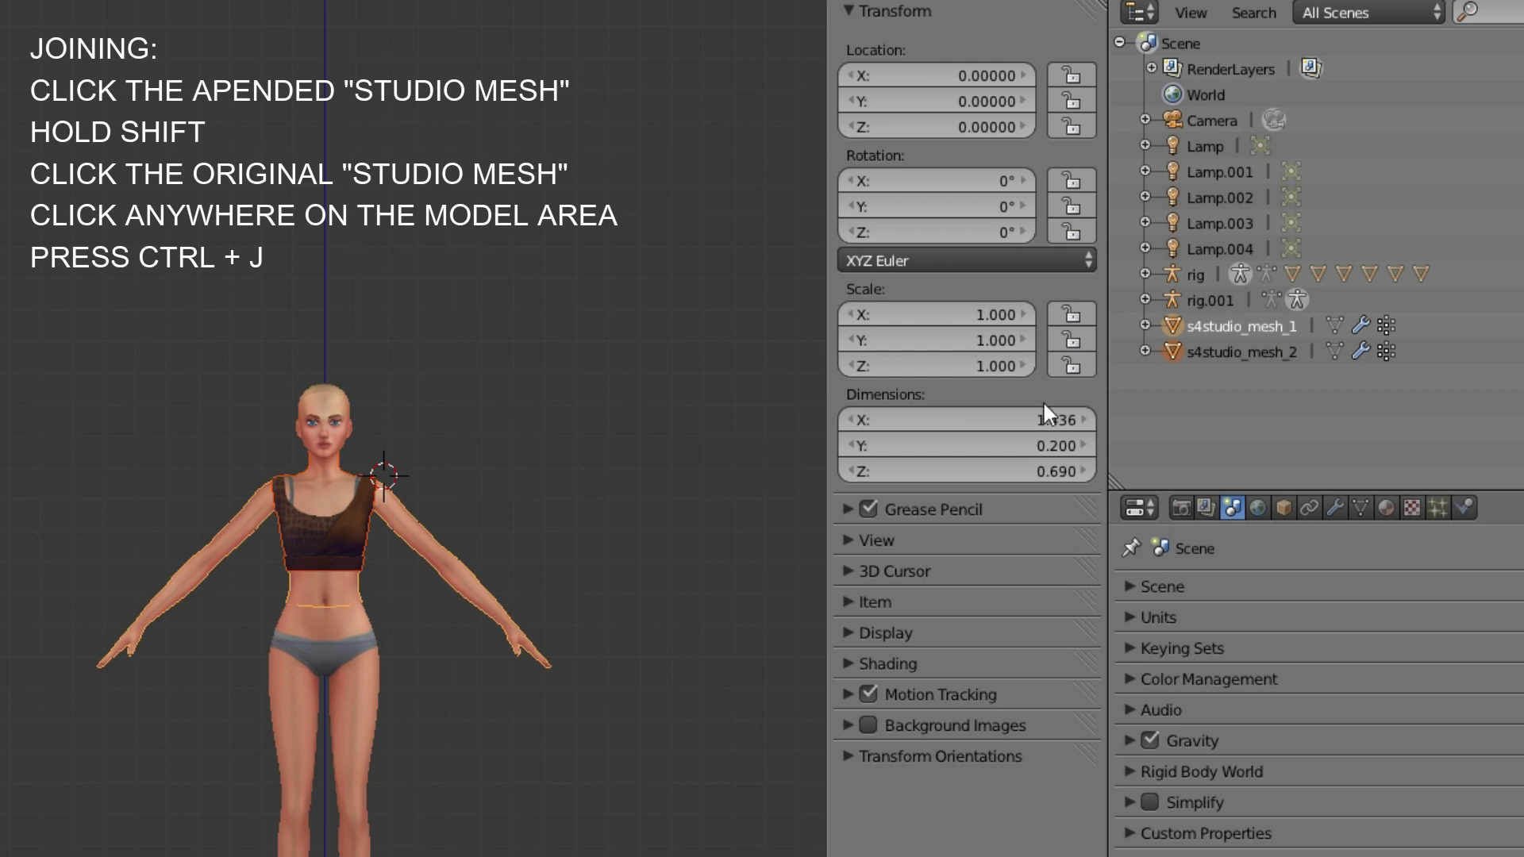
click(621, 213)
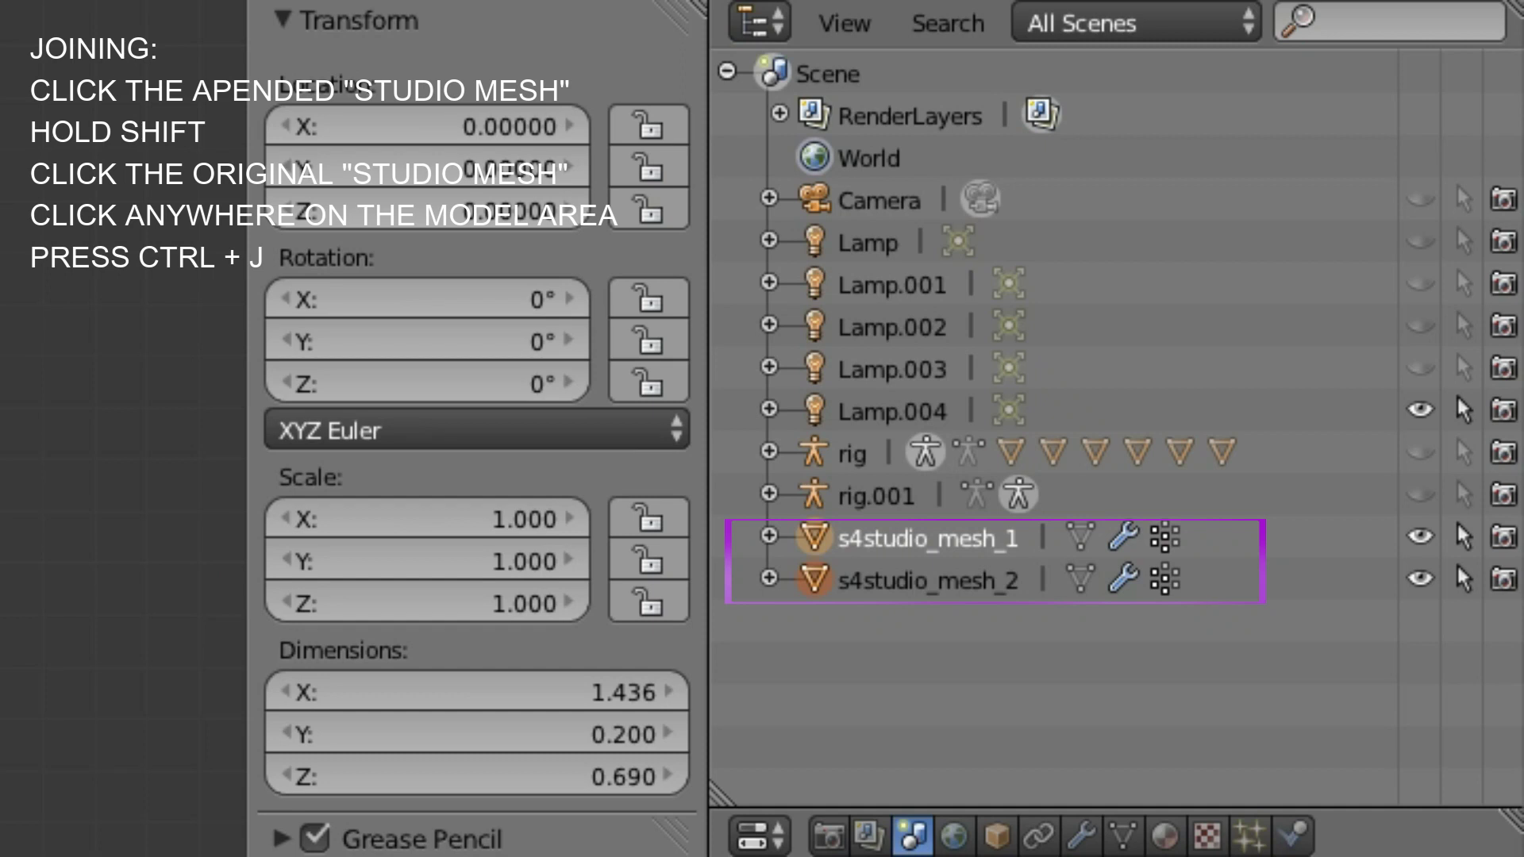
key(ctrl+j)
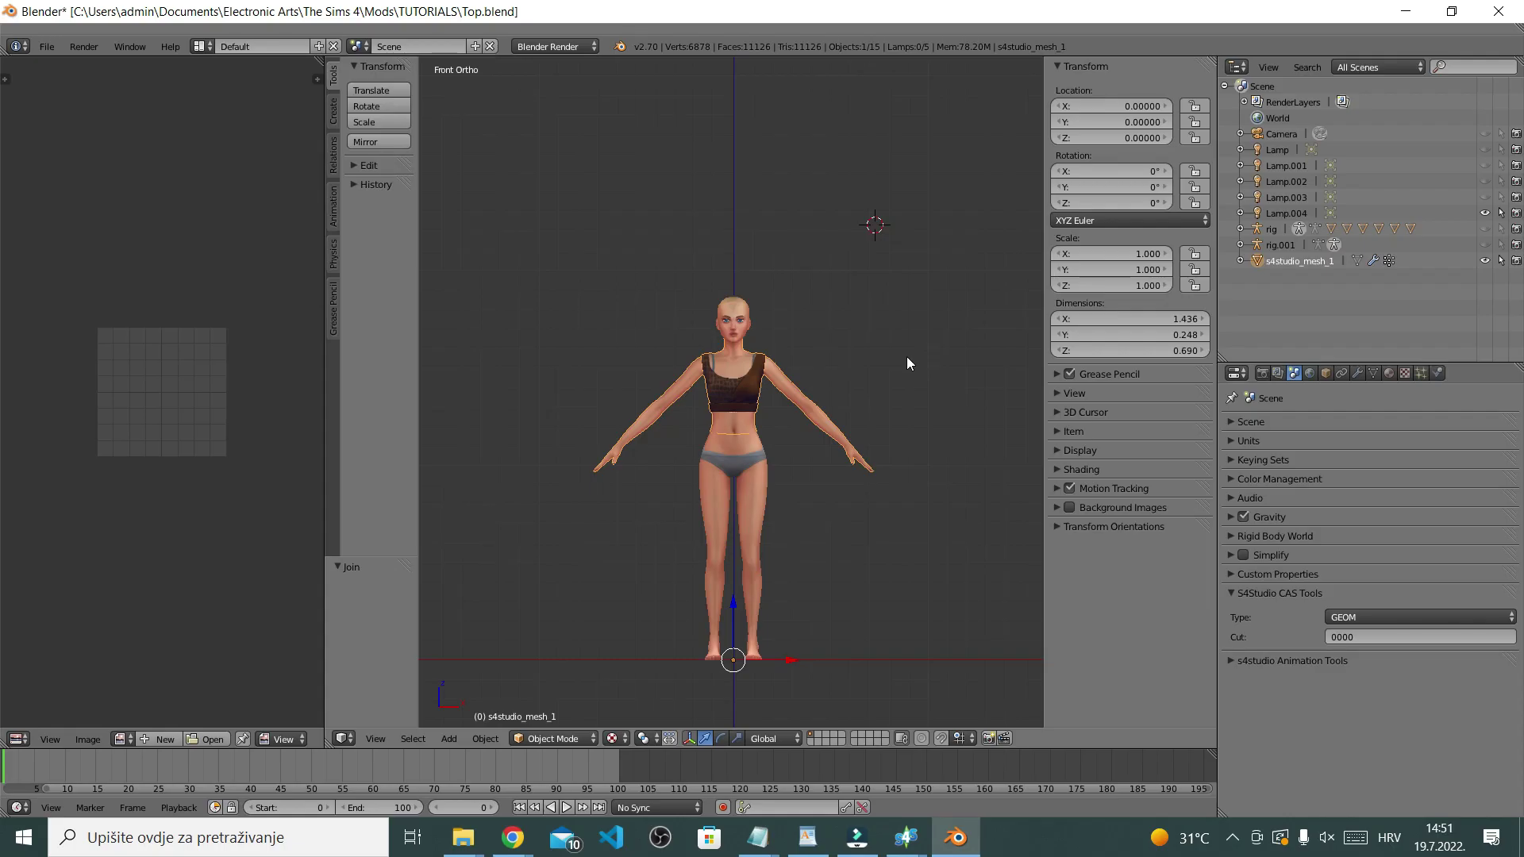
Select the whole outfit mesh in Edit Mode and run Remove Doubles, merging 512 duplicate vertices
middle_drag(927, 359, 1236, 289)
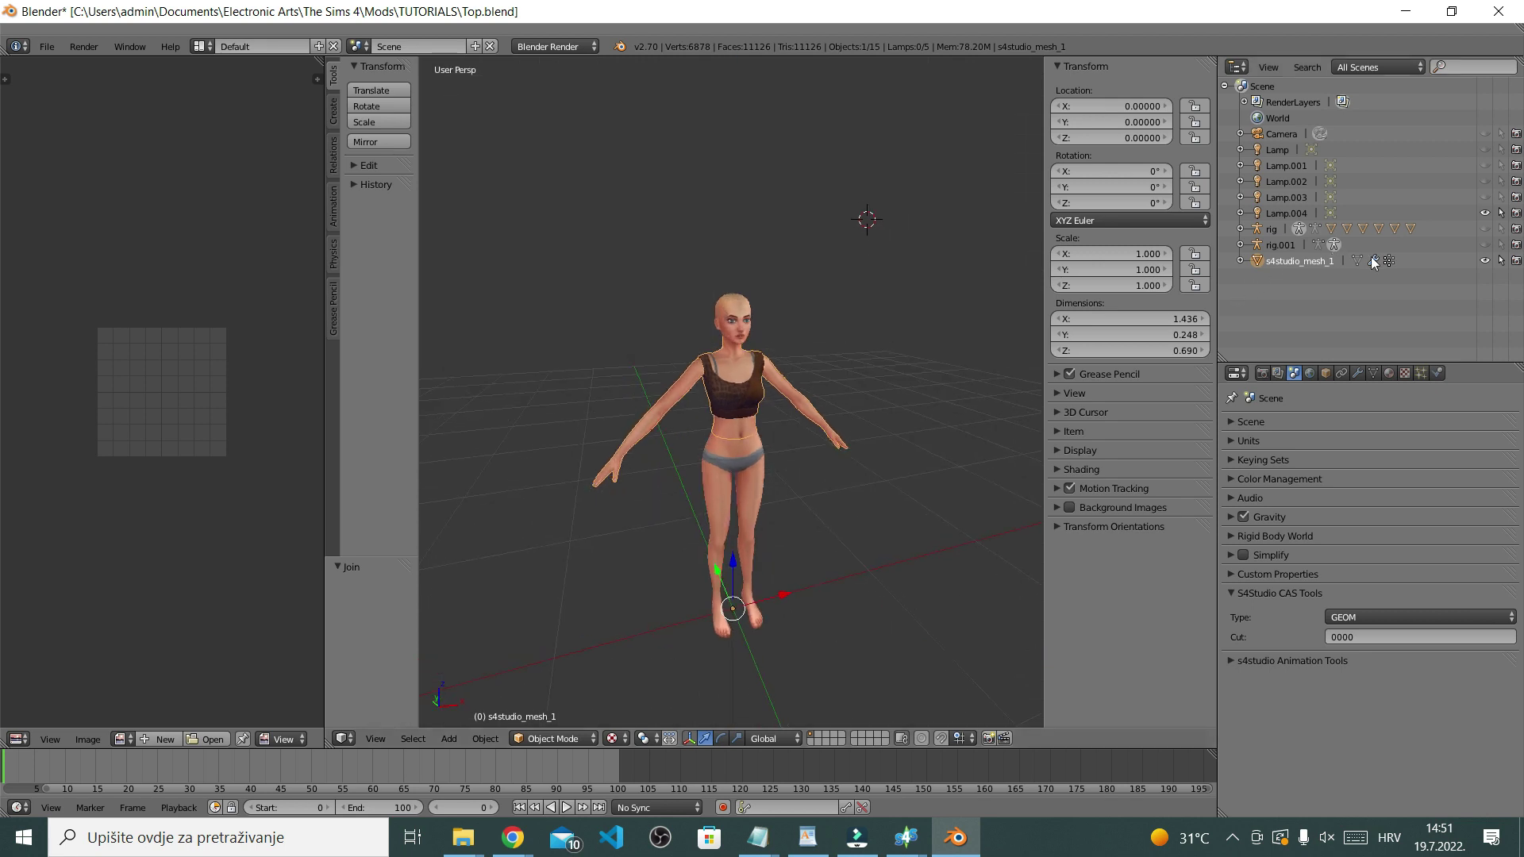
key(Tab)
middle_drag(936, 603, 789, 608)
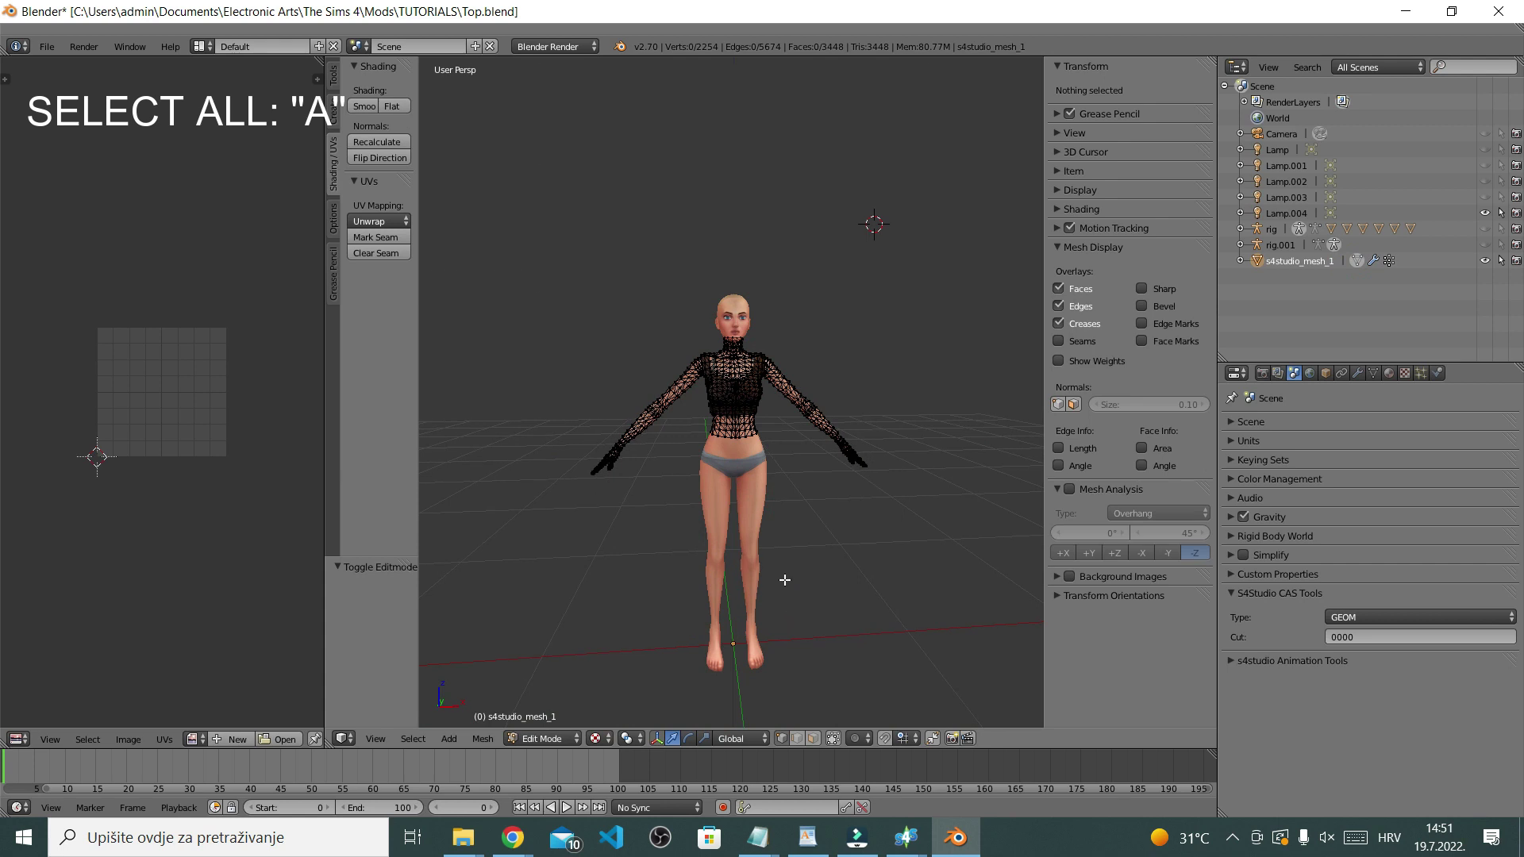
key(KP_1)
key(a)
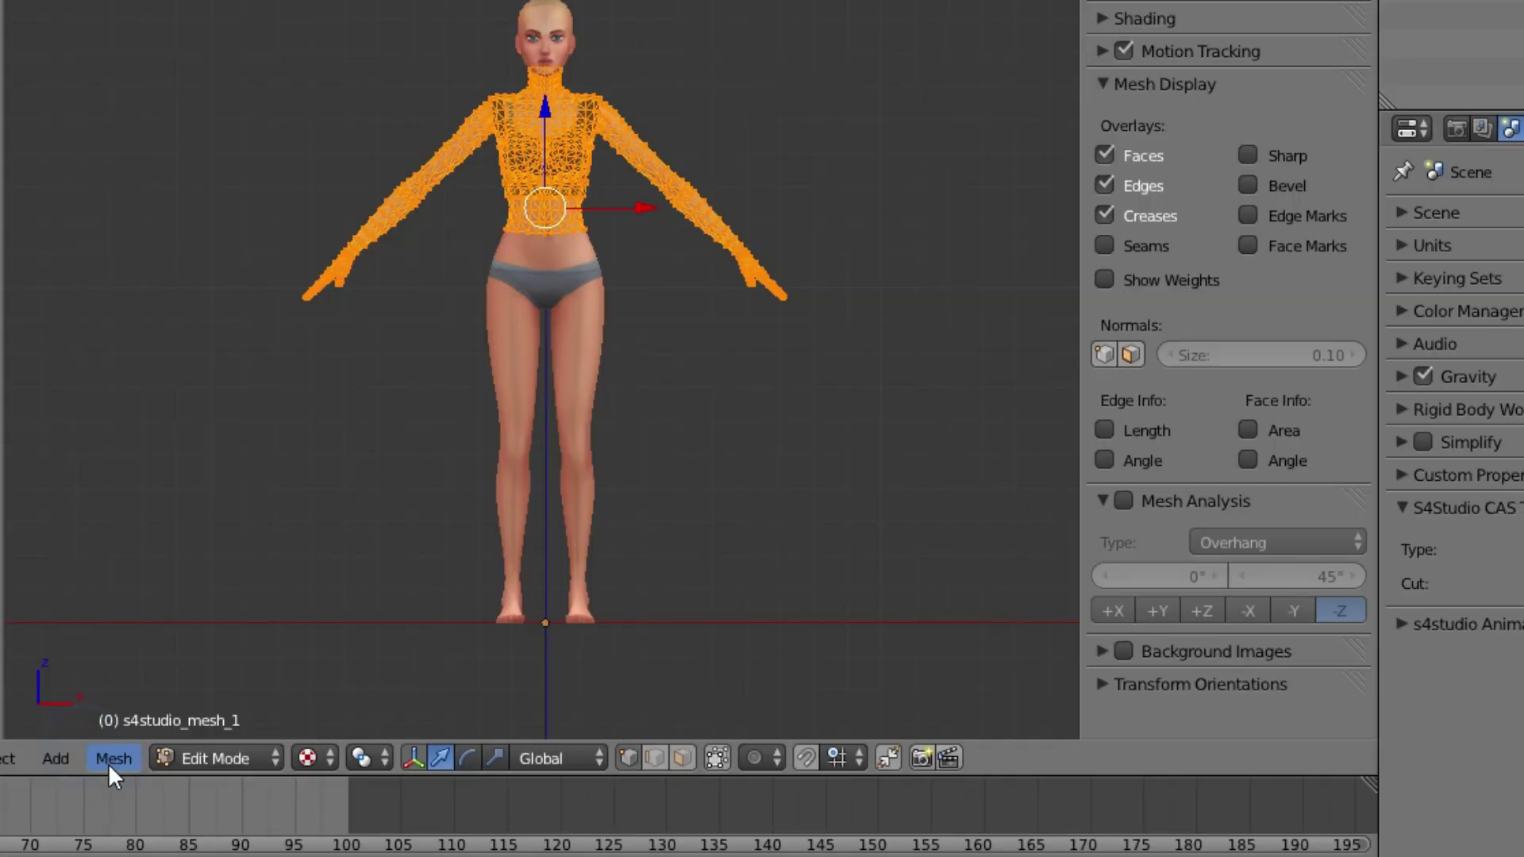
click(482, 739)
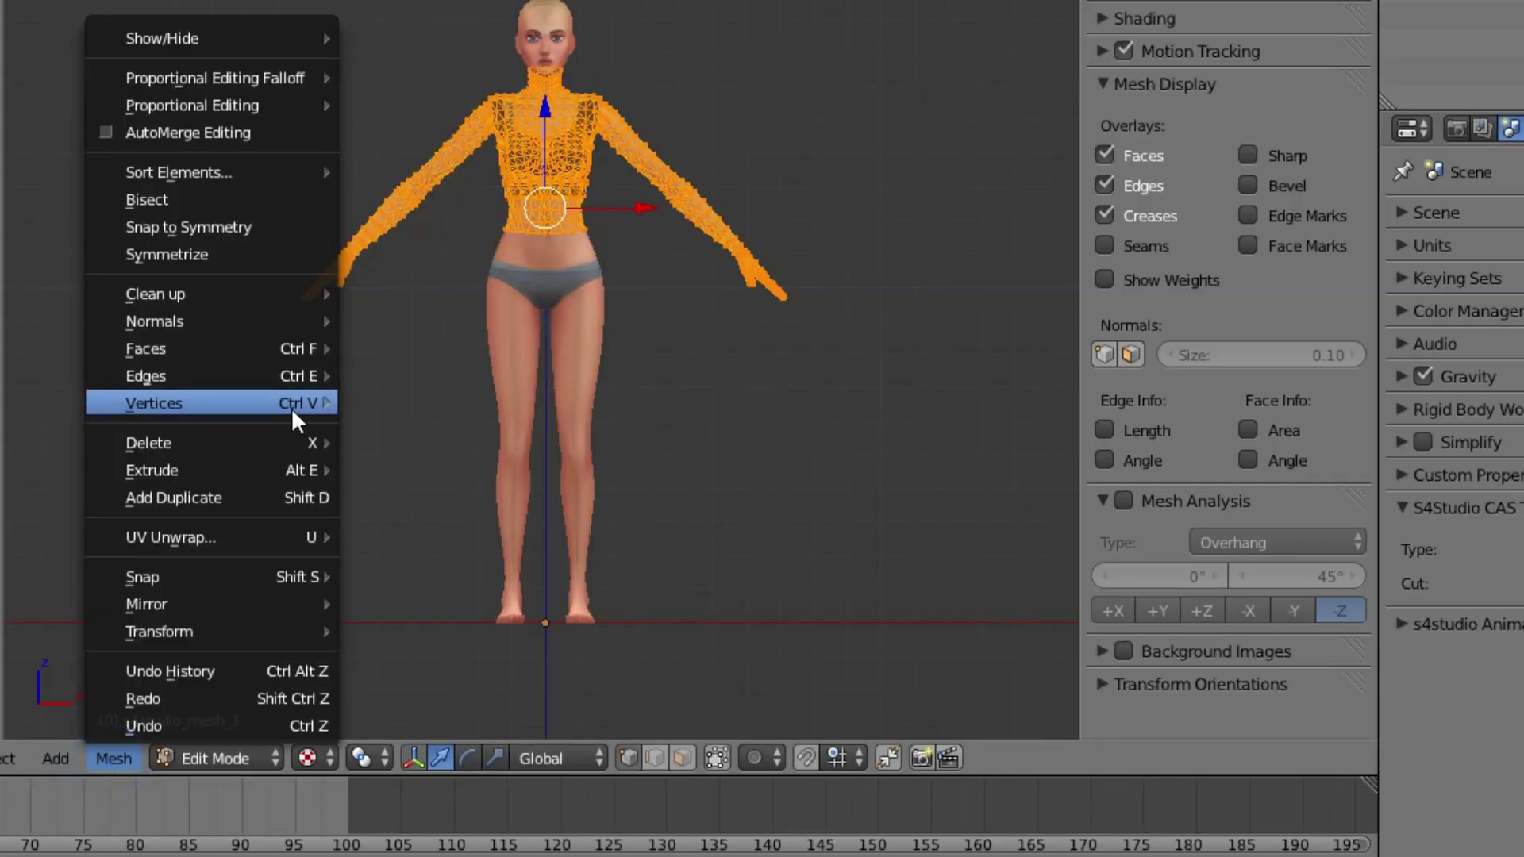
mouse_move(295, 417)
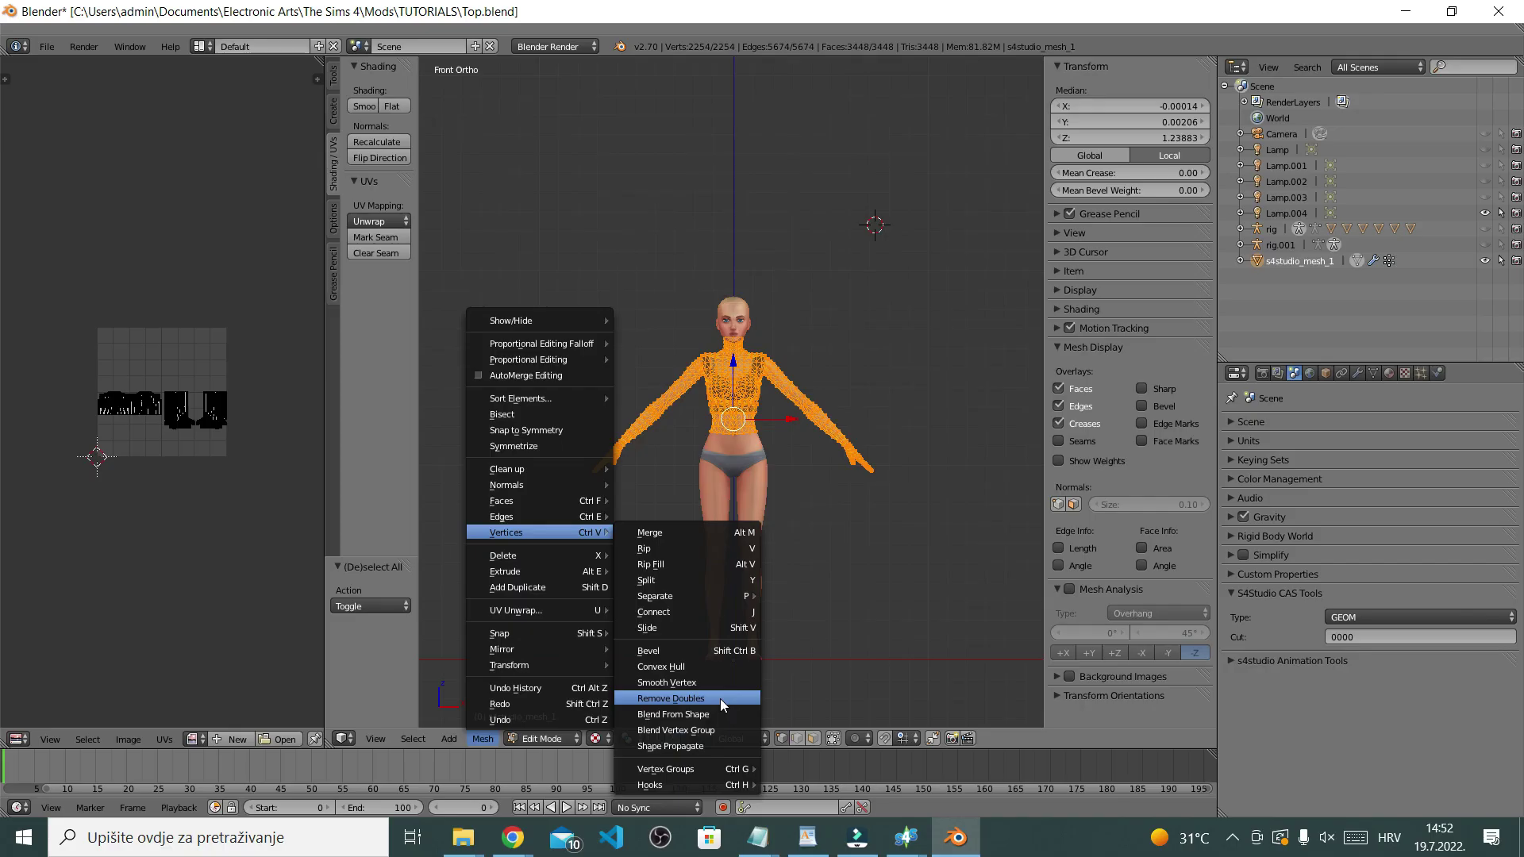
click(720, 702)
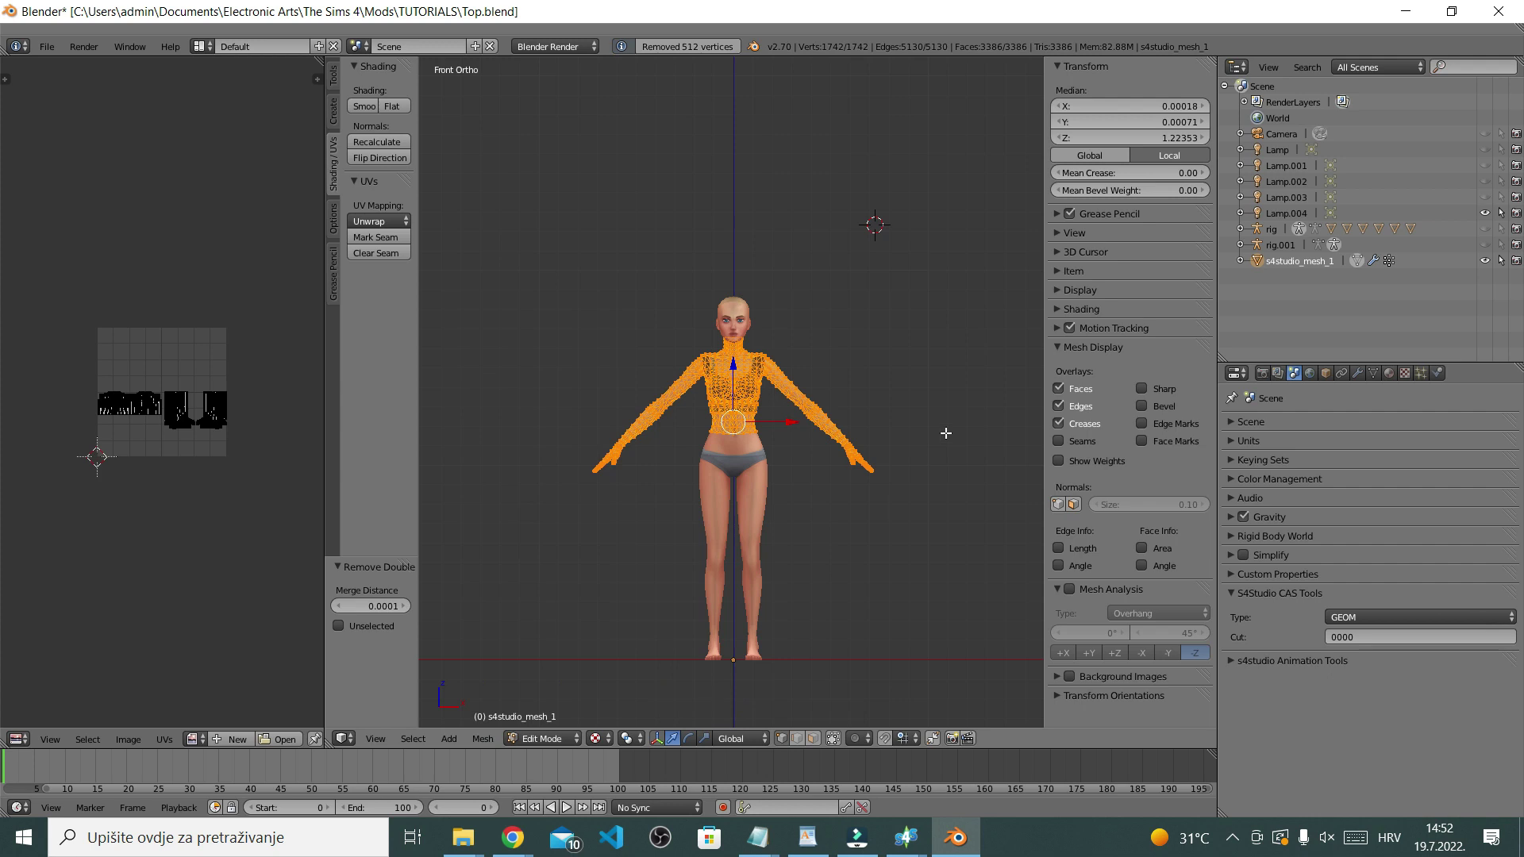
key(a)
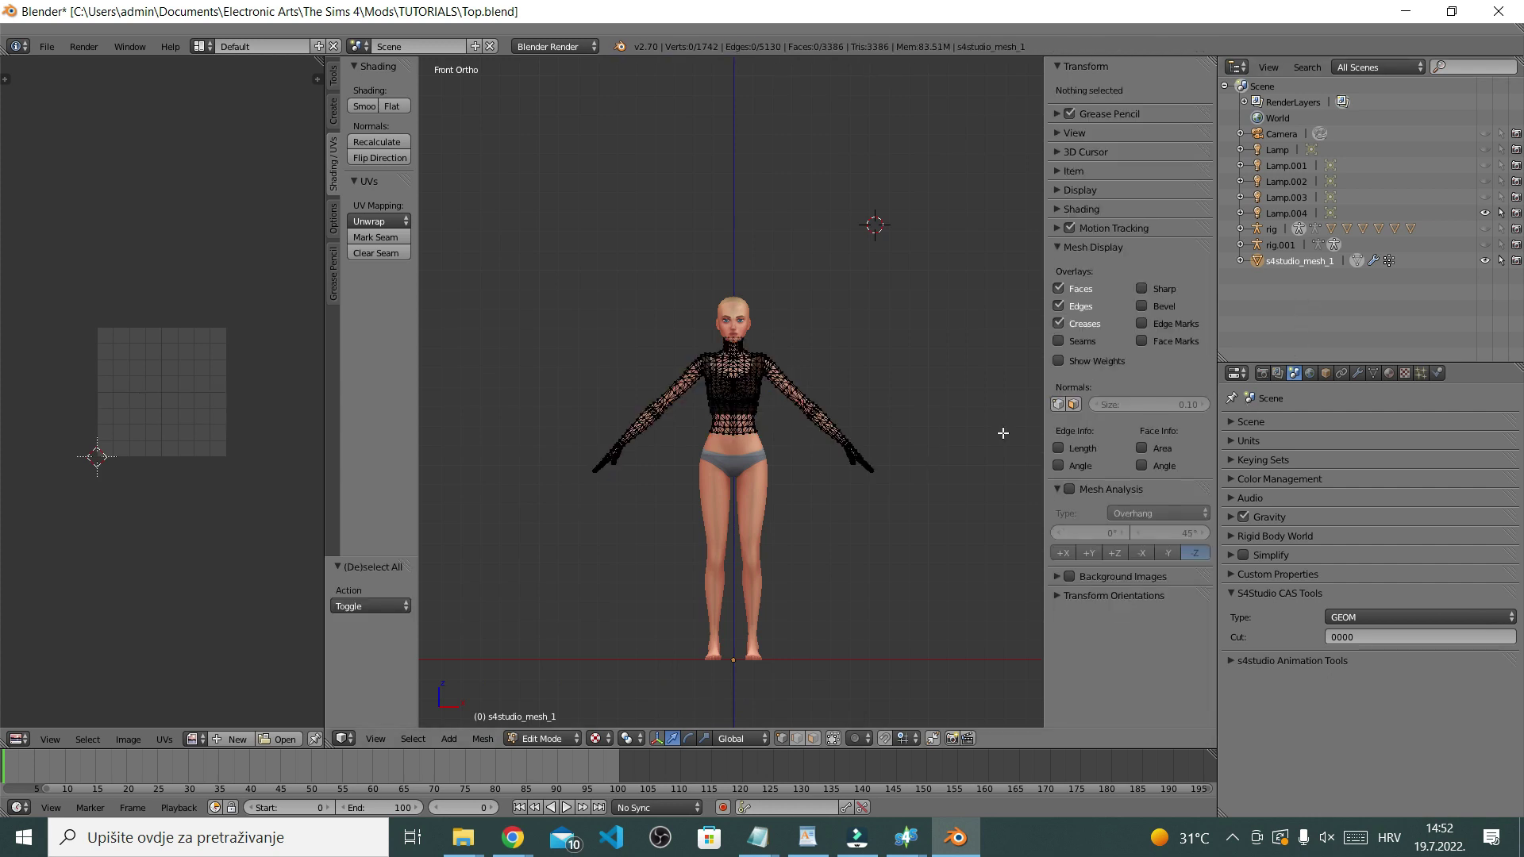
Return to Object Mode and save Top.blend
key(Tab)
middle_drag(942, 521, 683, 451)
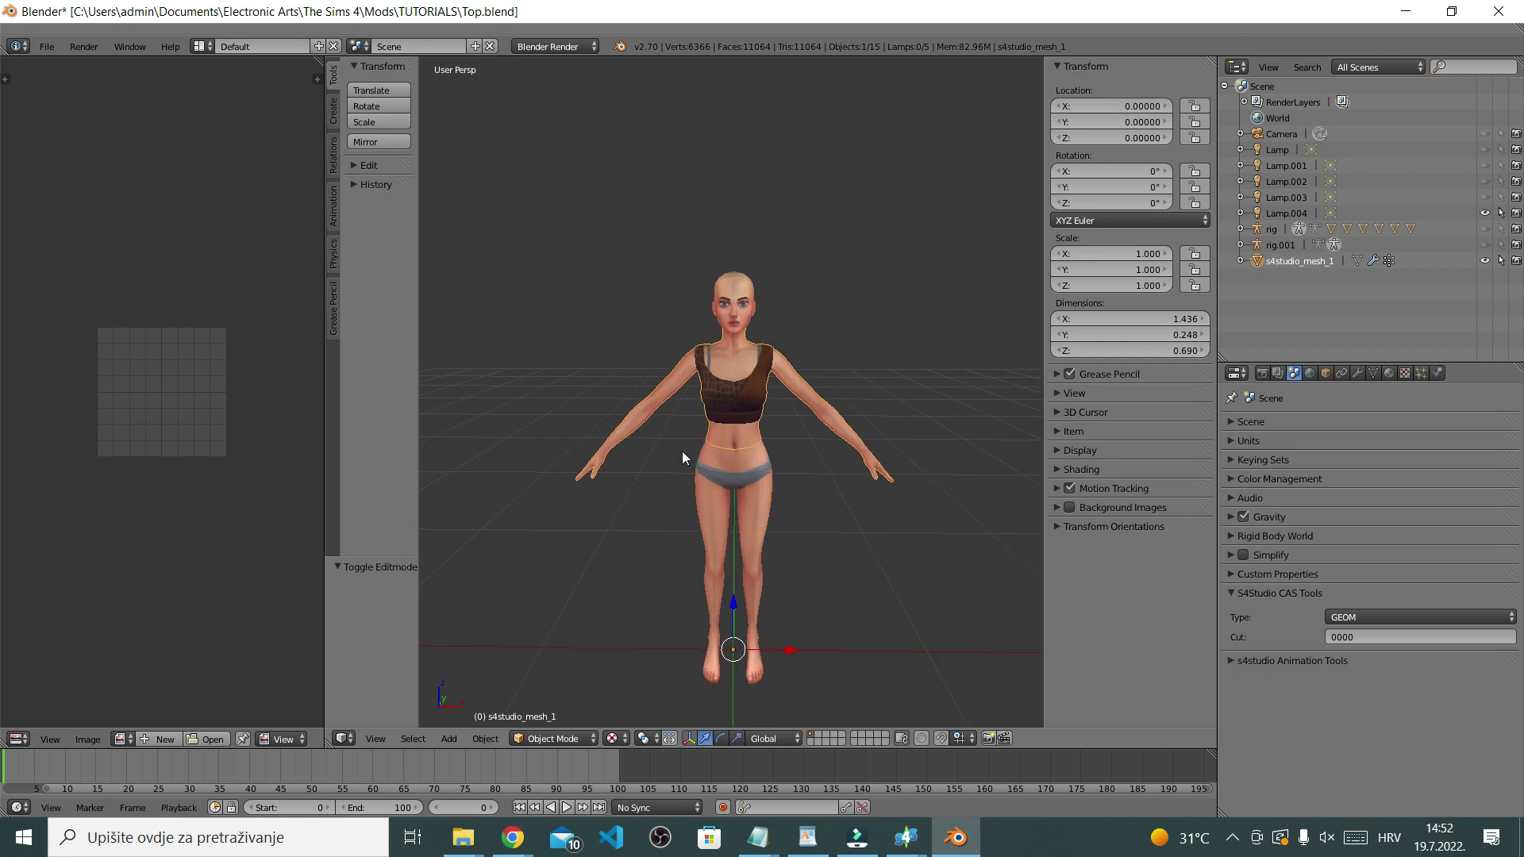
click(46, 46)
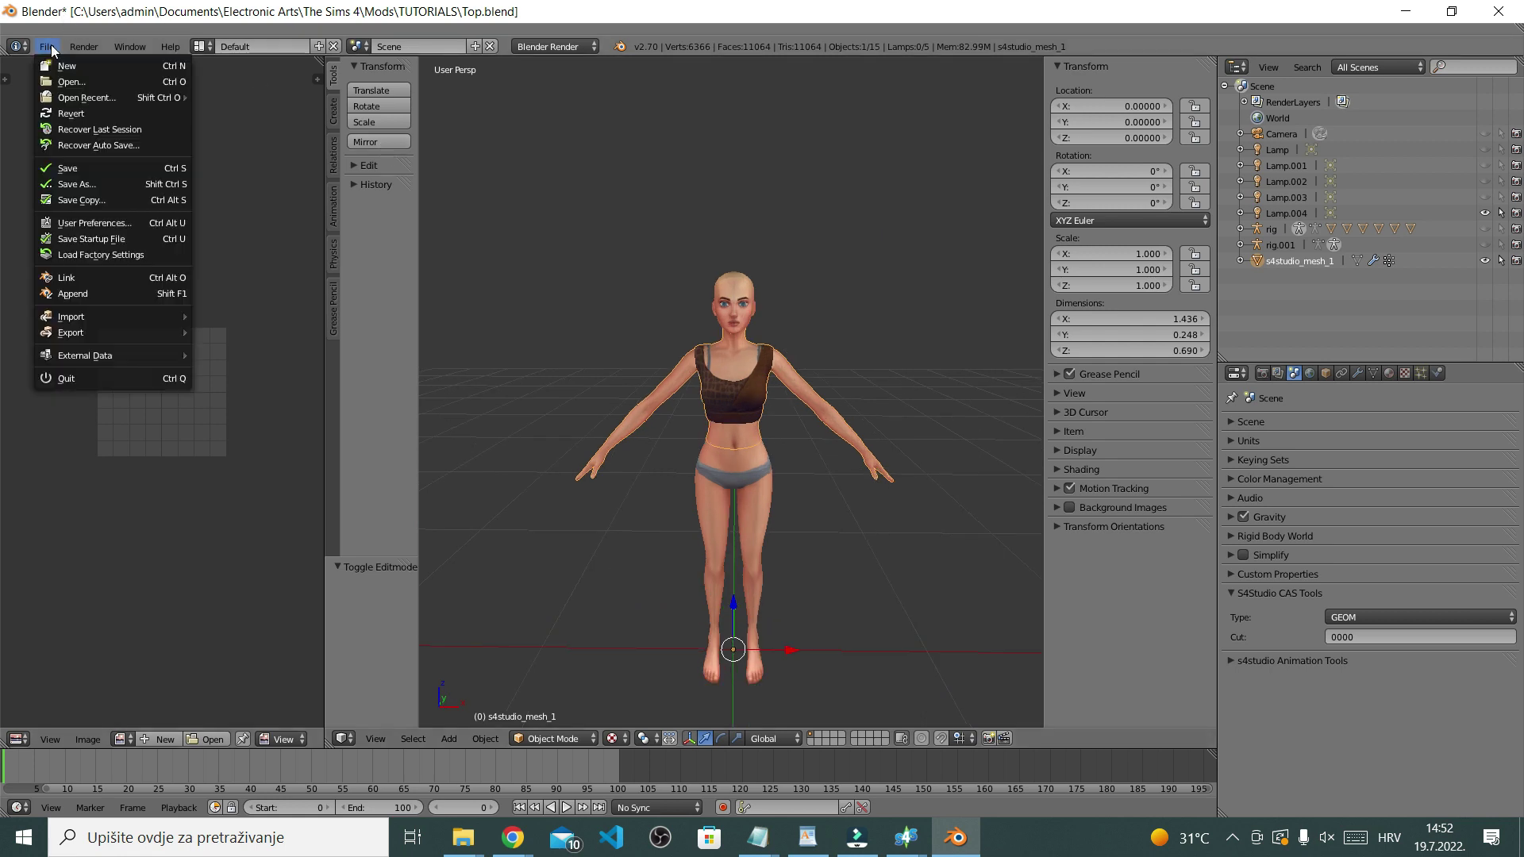
click(83, 168)
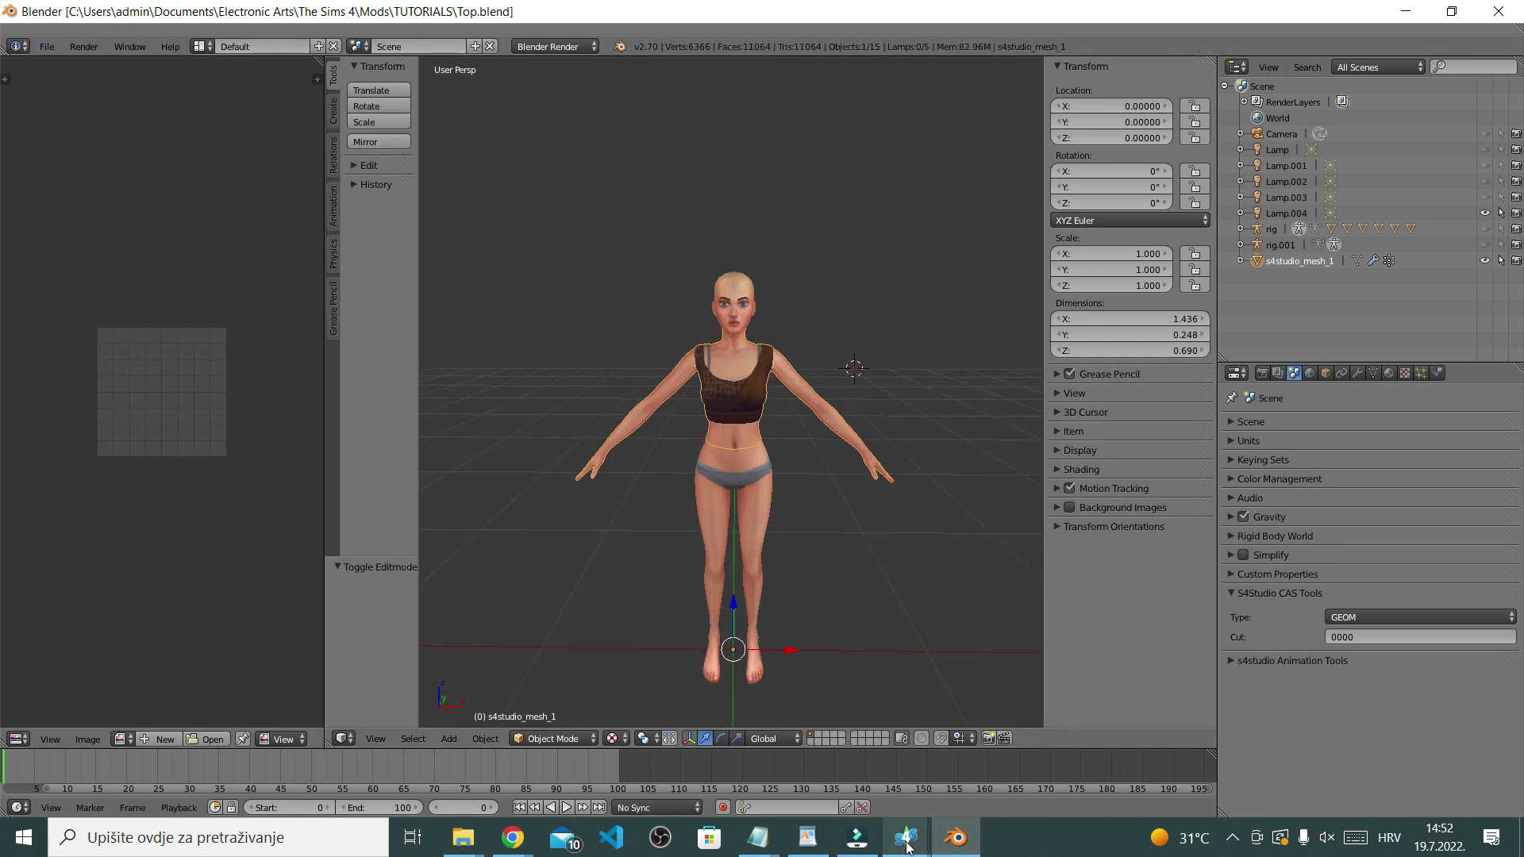
In the Top package, import the mesh from Top.blend and switch to the LOD 3 level
mouse_move(907, 846)
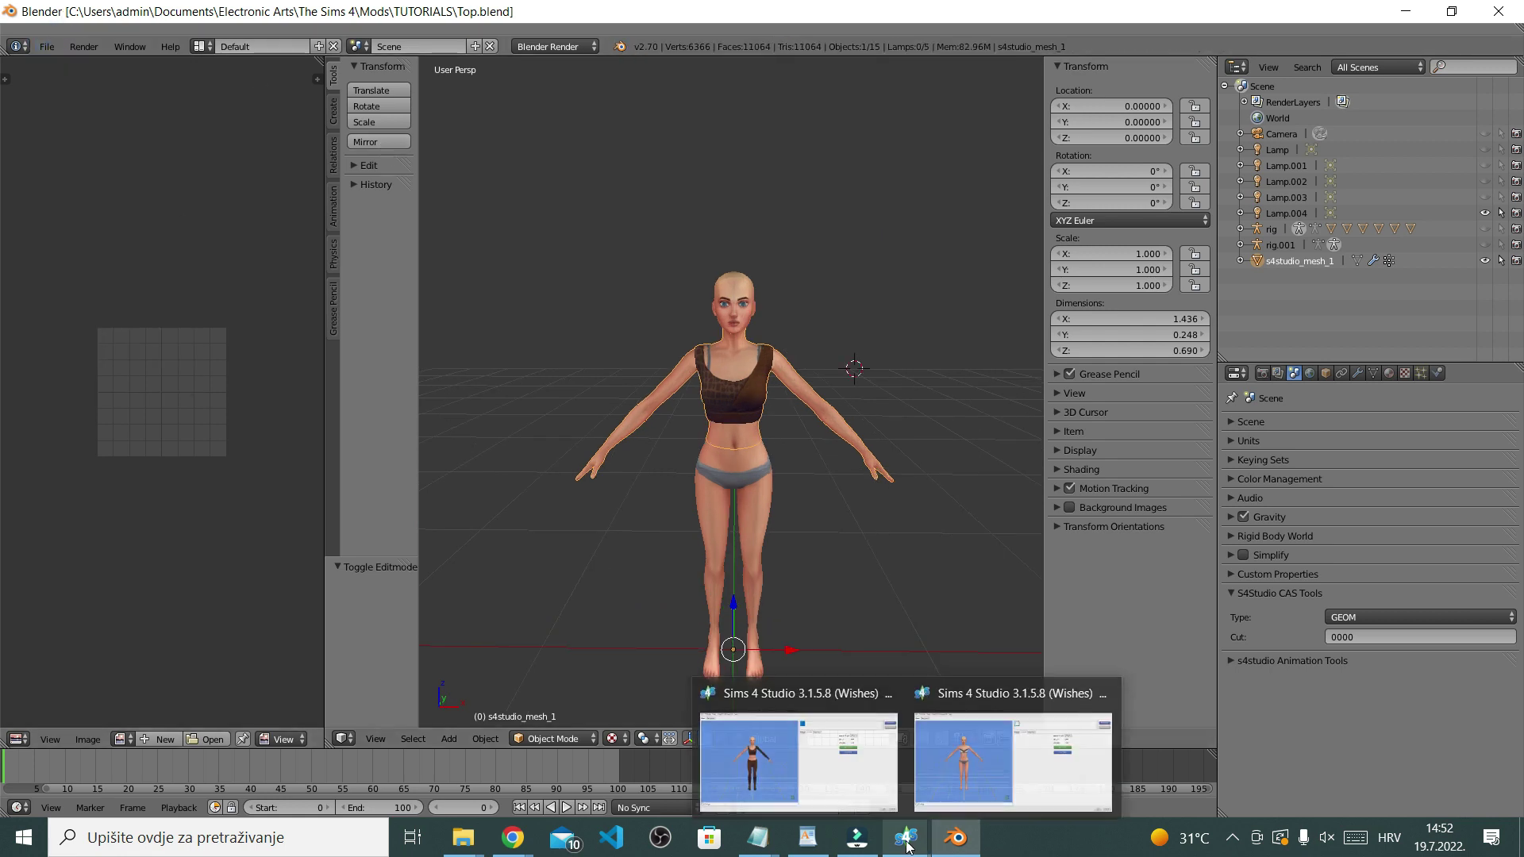
click(1017, 740)
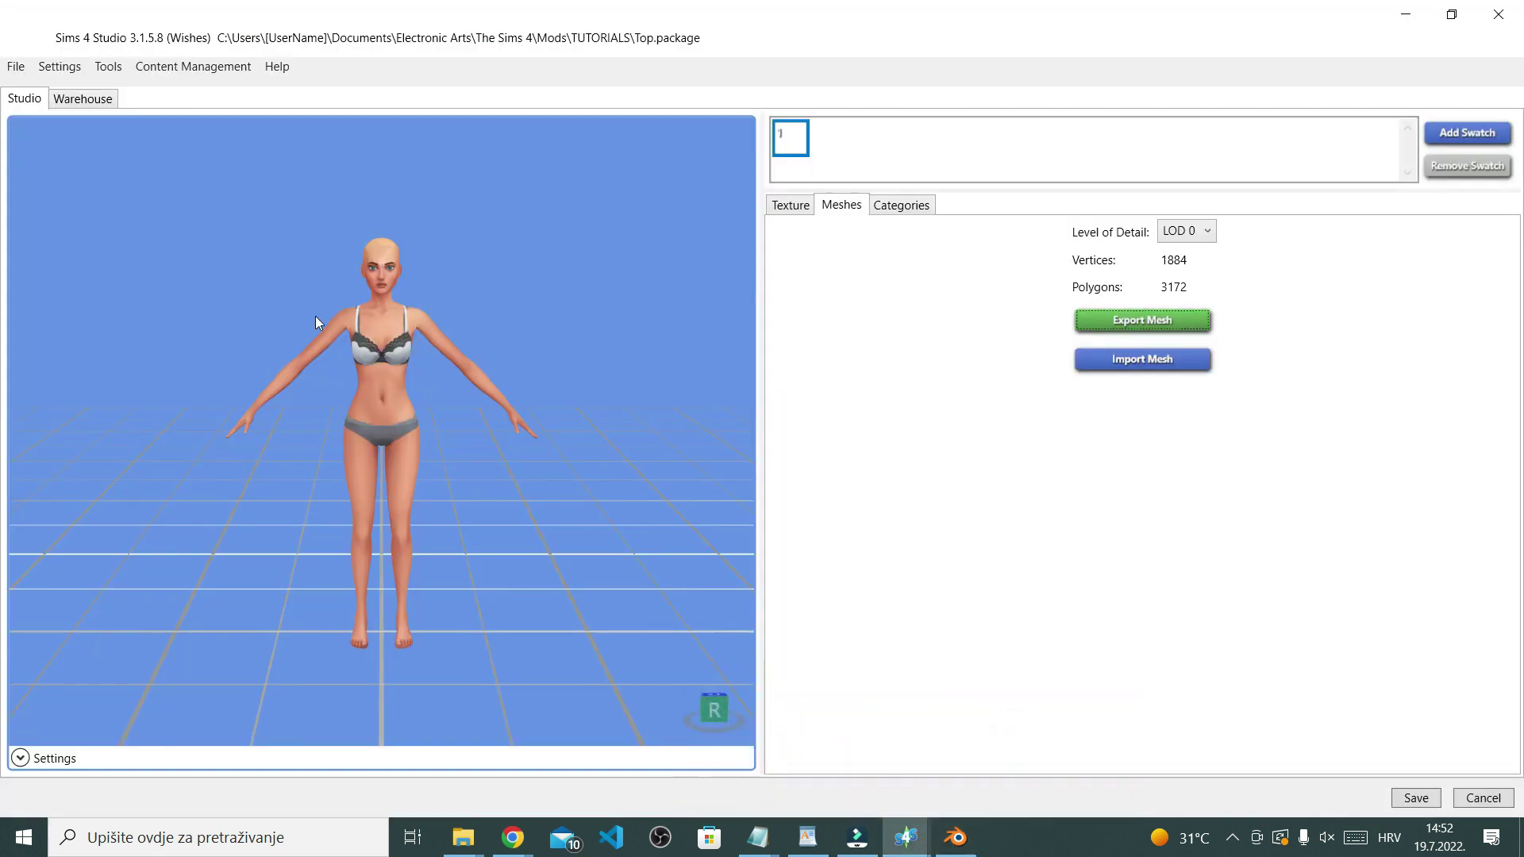
click(1175, 377)
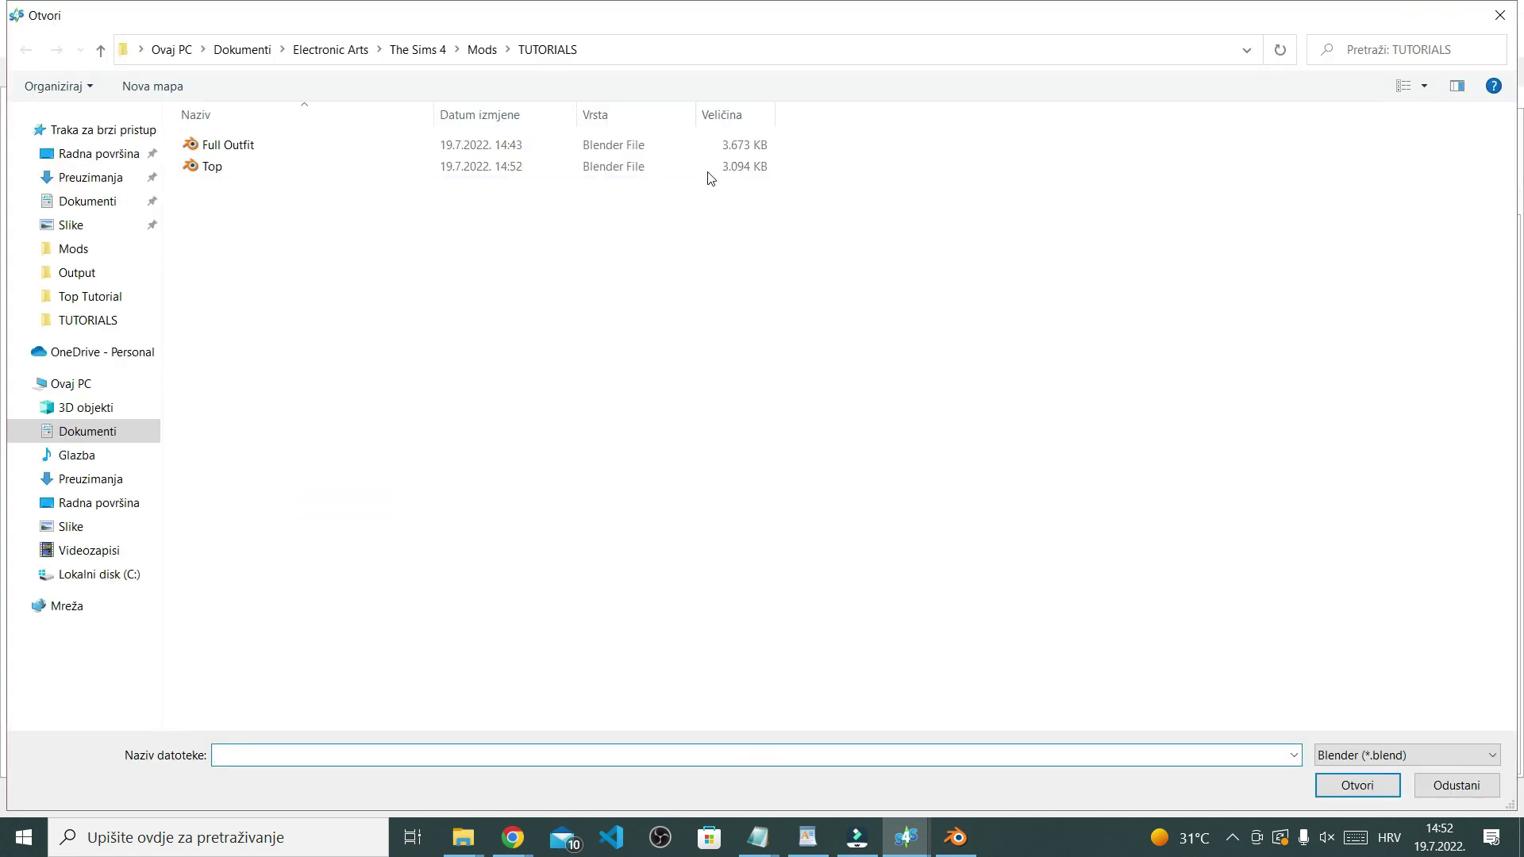
double_click(707, 168)
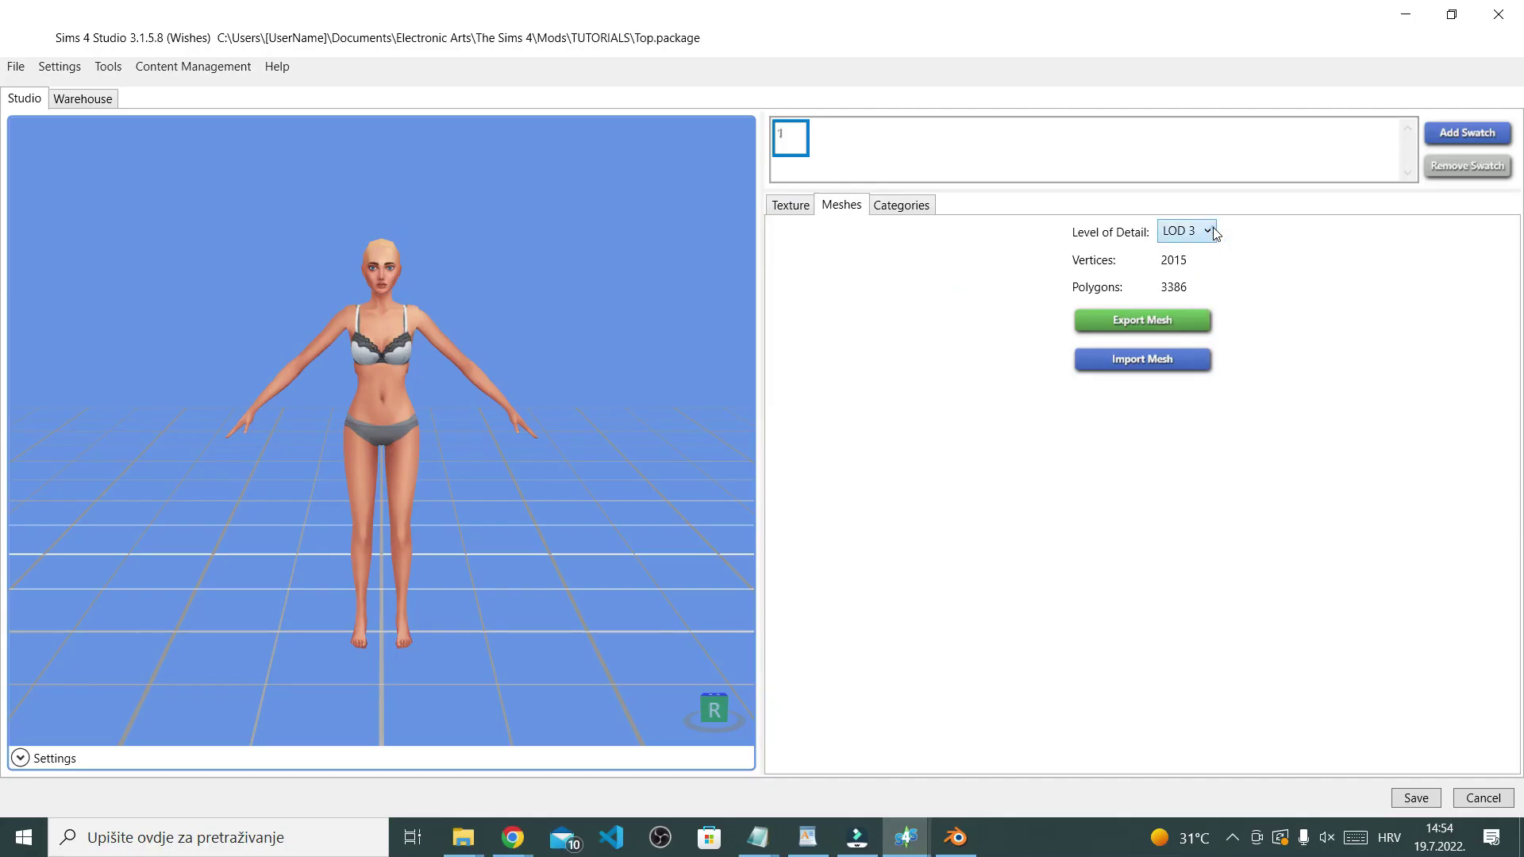
click(970, 97)
From the Texture tab, export the Diffuse texture as 'Top Diffuse' PNG
click(808, 210)
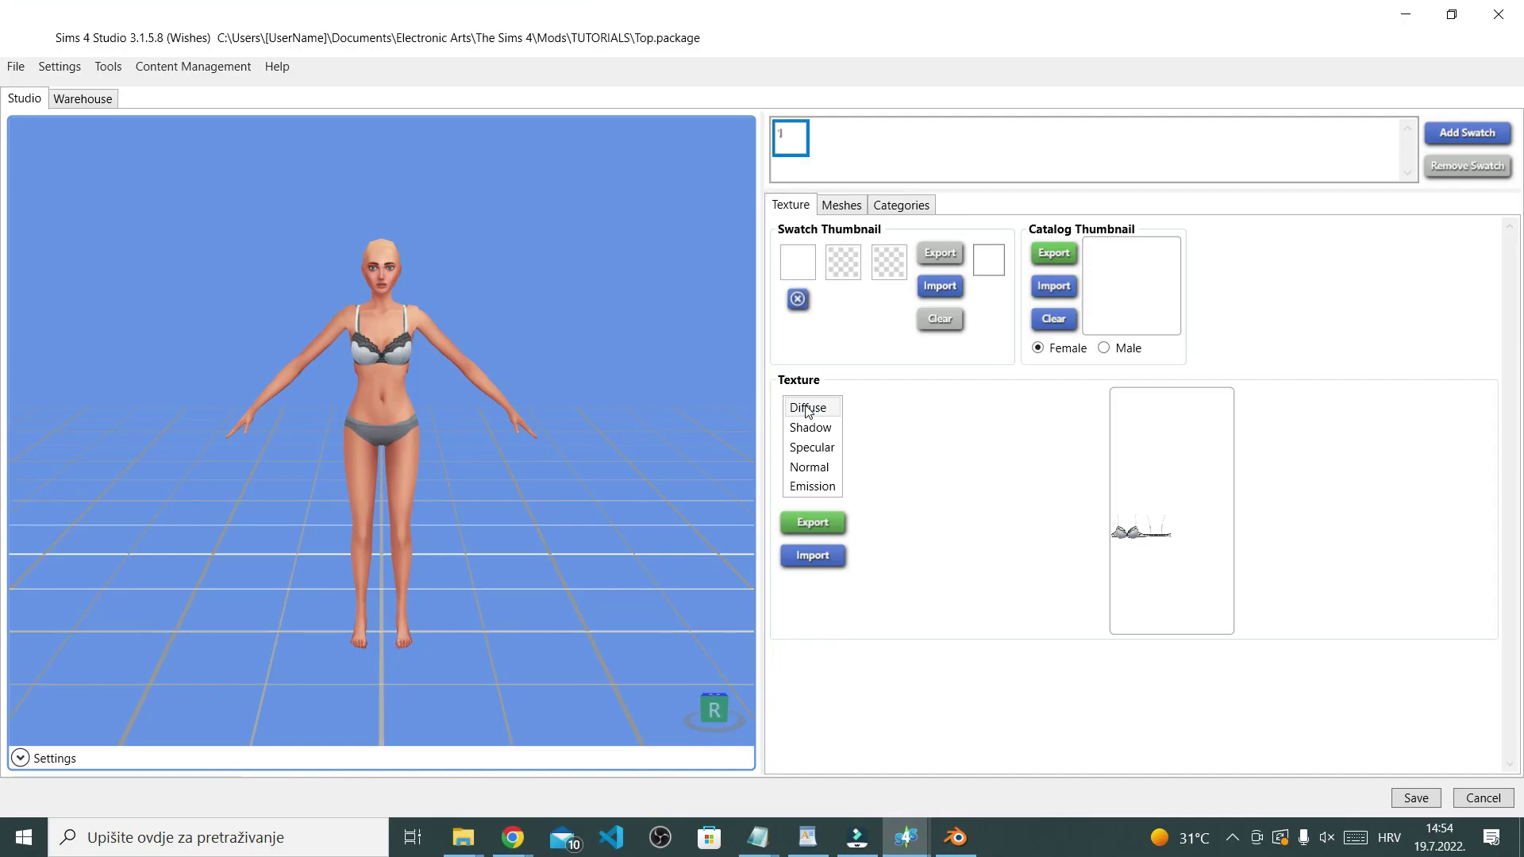
click(108, 110)
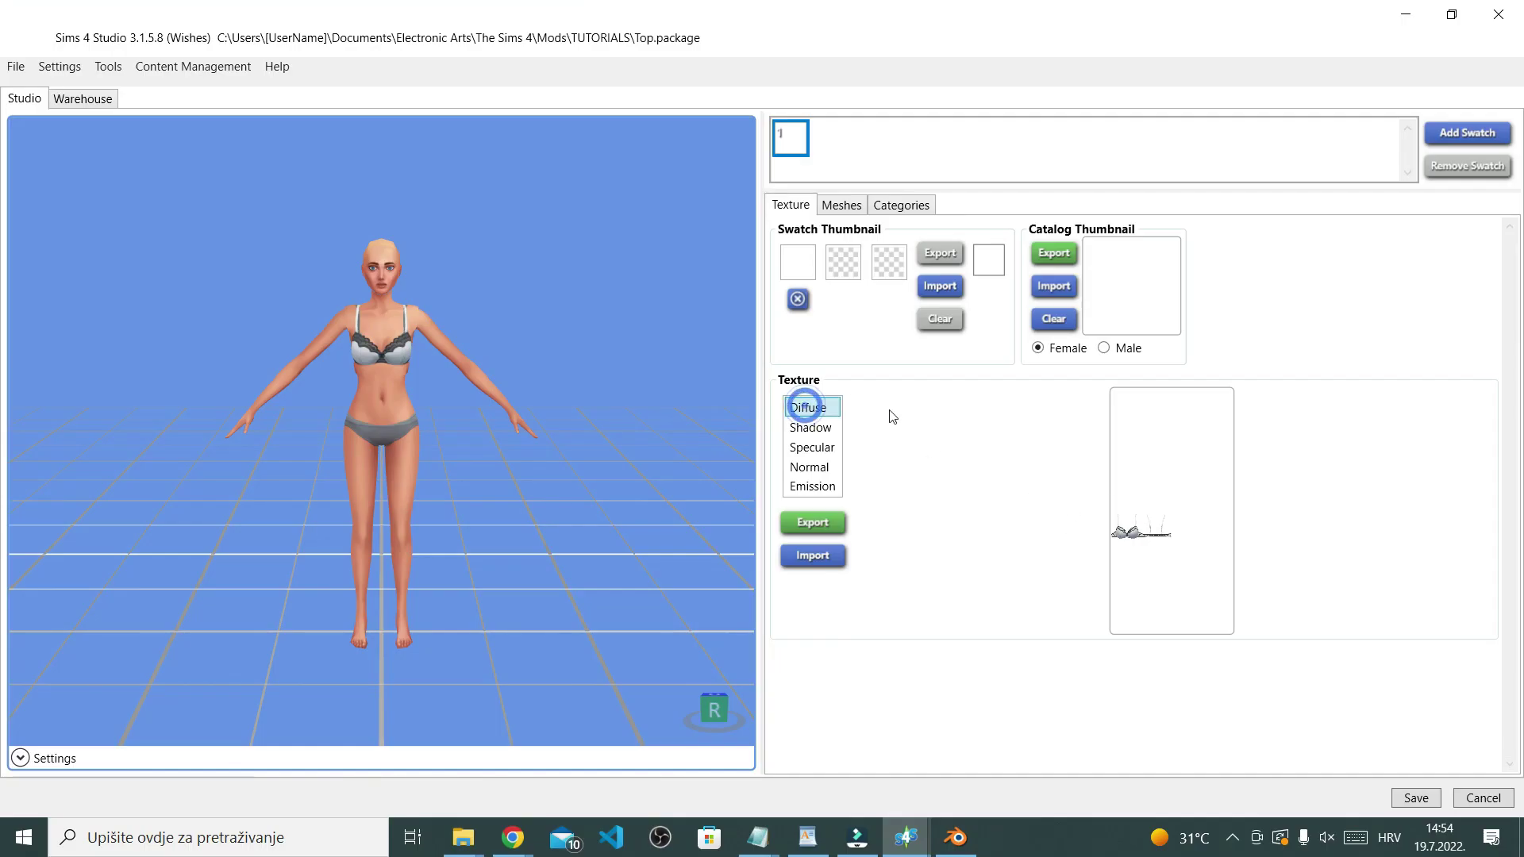
click(816, 523)
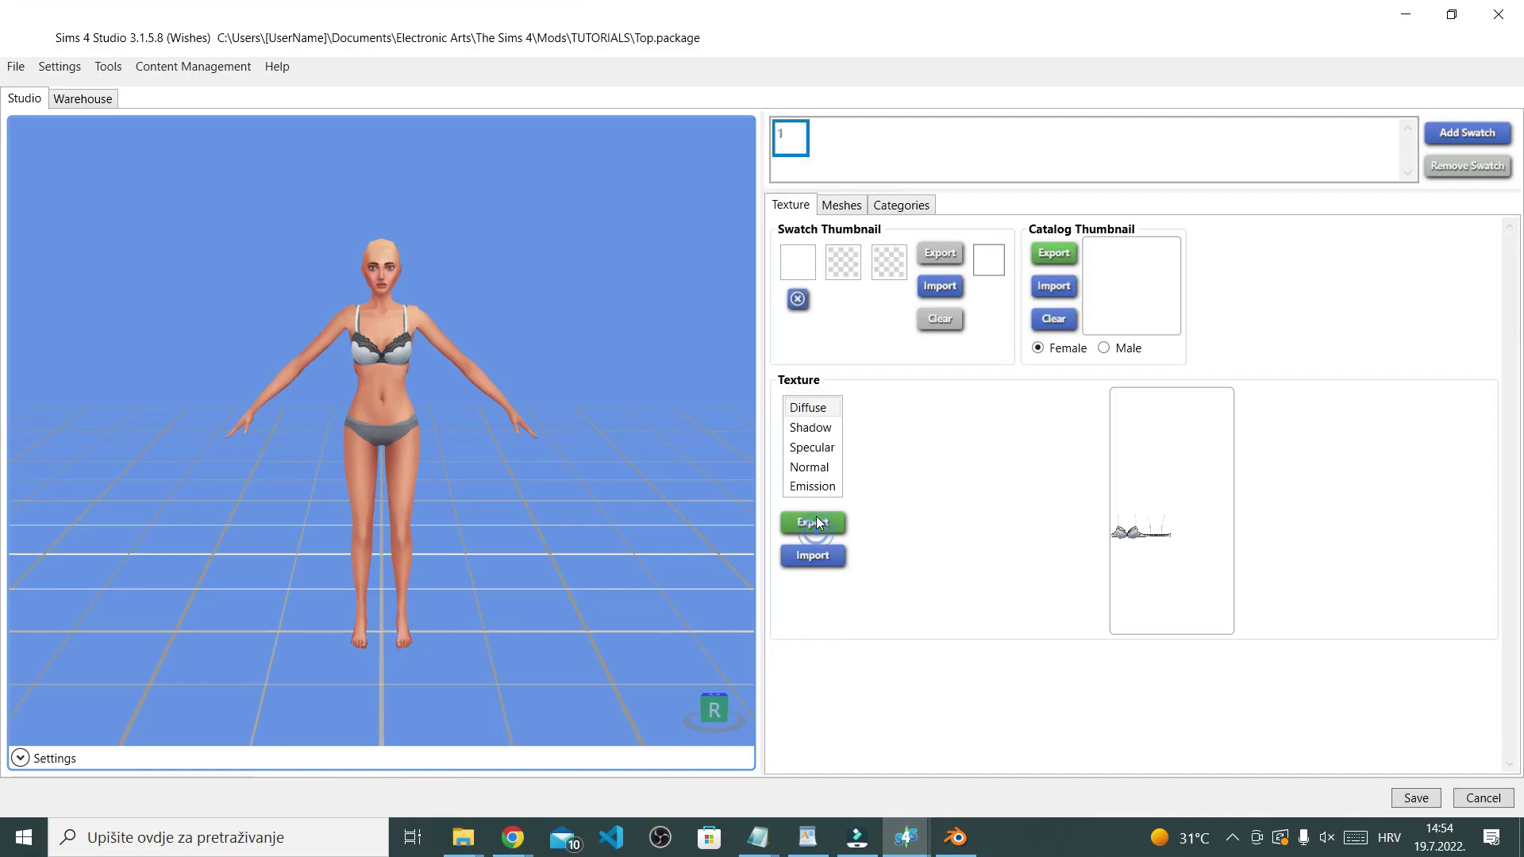
text(Top)
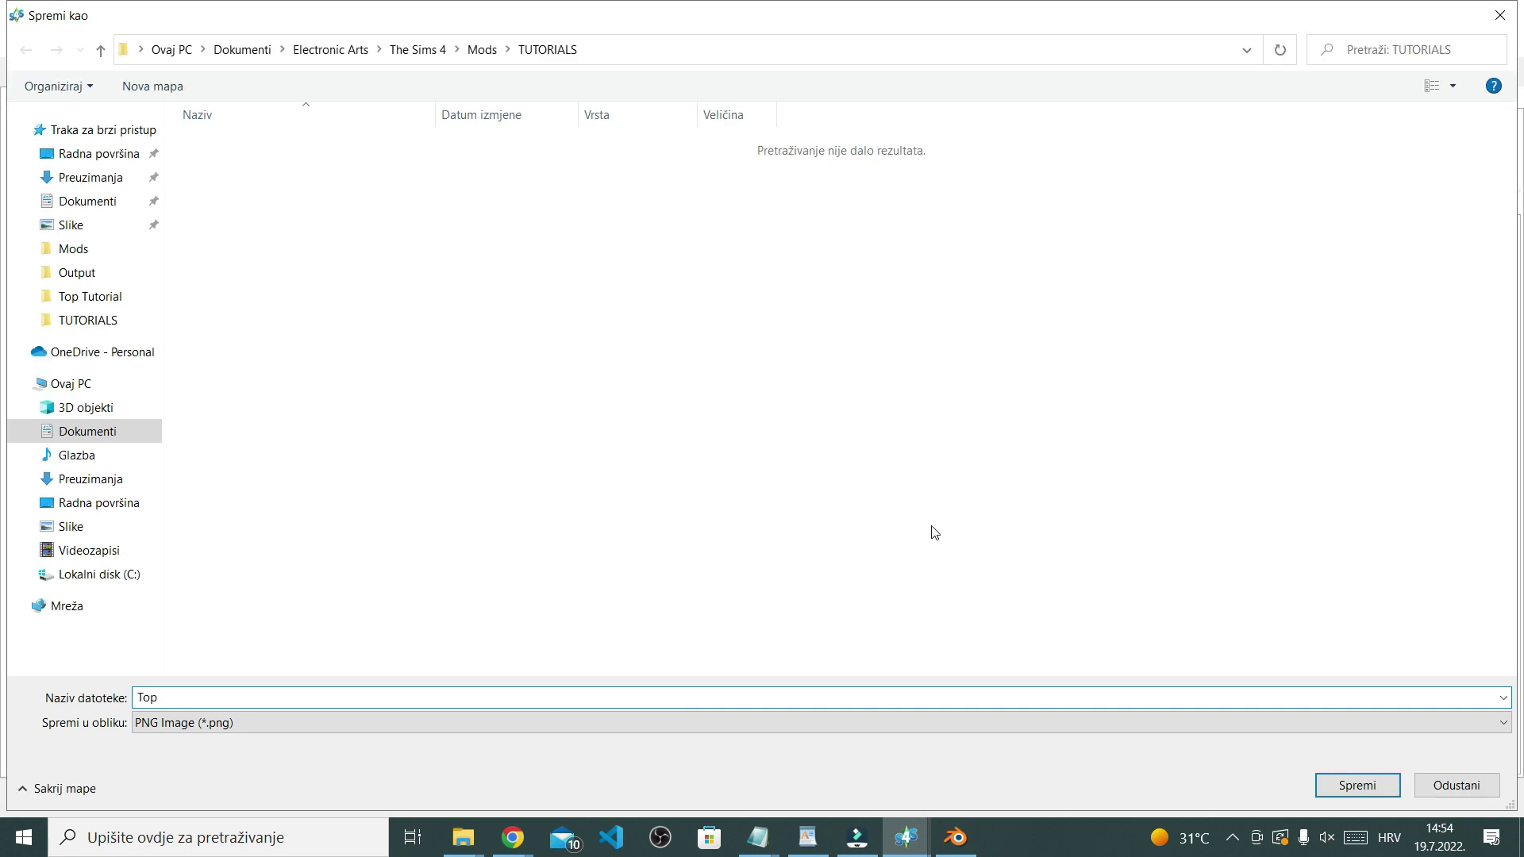
text( Diffuse)
key(Return)
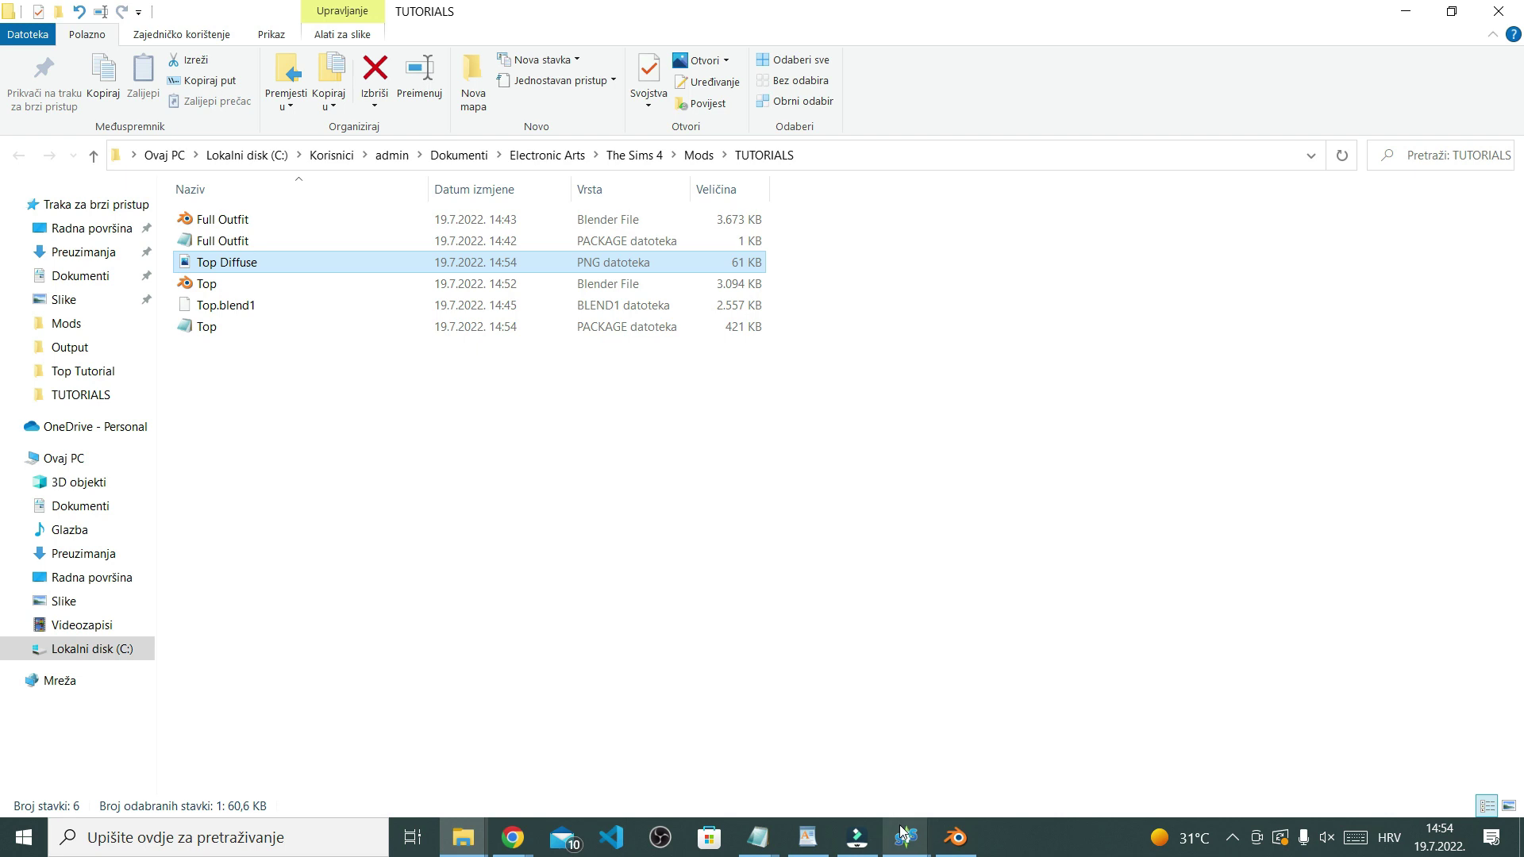
mouse_move(904, 833)
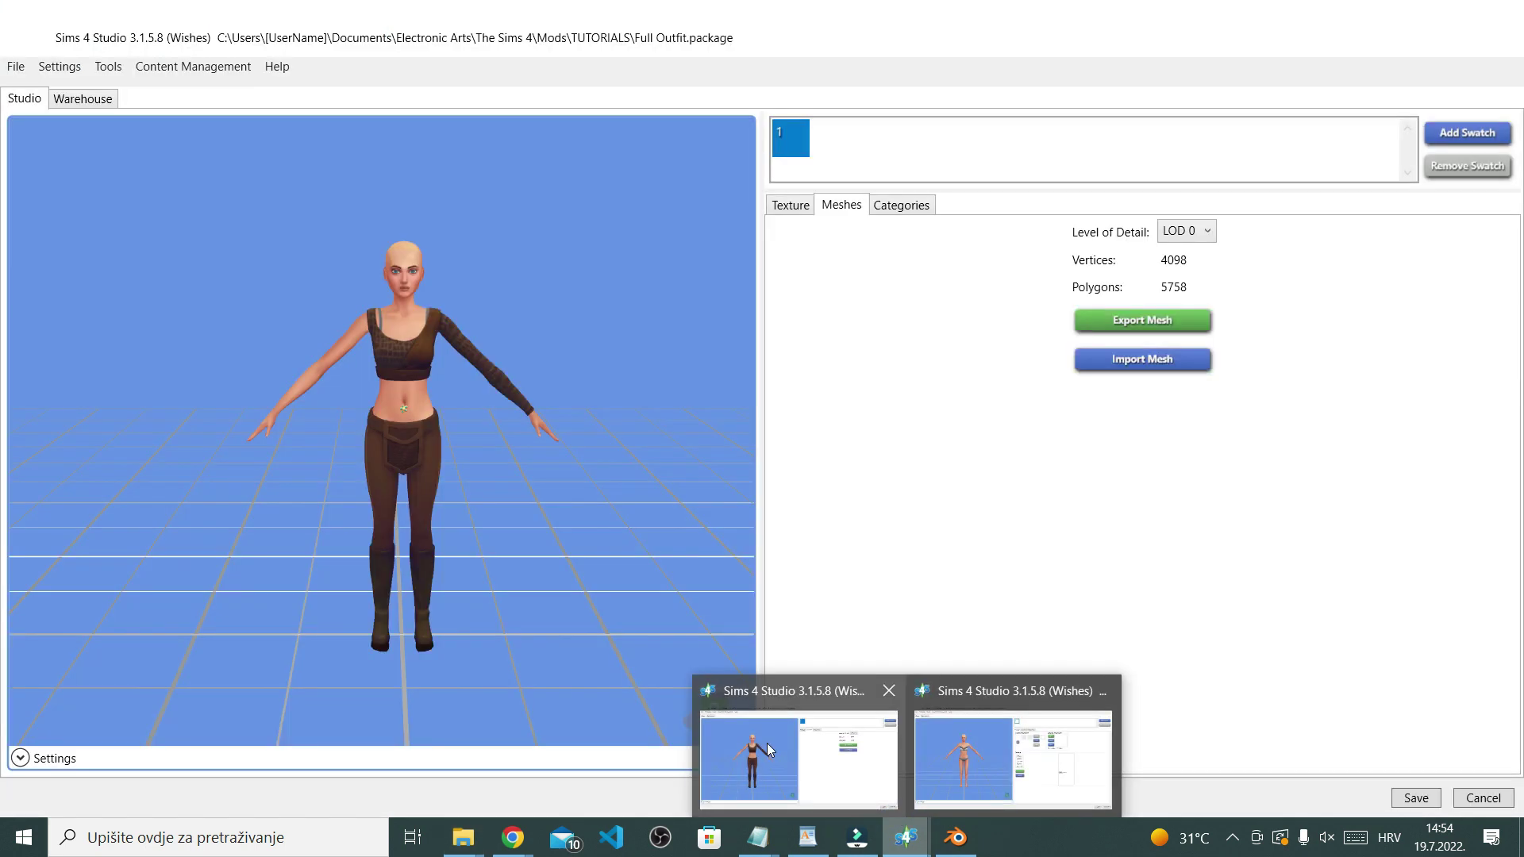
Export the Full Outfit diffuse texture as 'Full Outfit Diffuse', then right-click Top Diffuse in Explorer
click(768, 750)
click(794, 206)
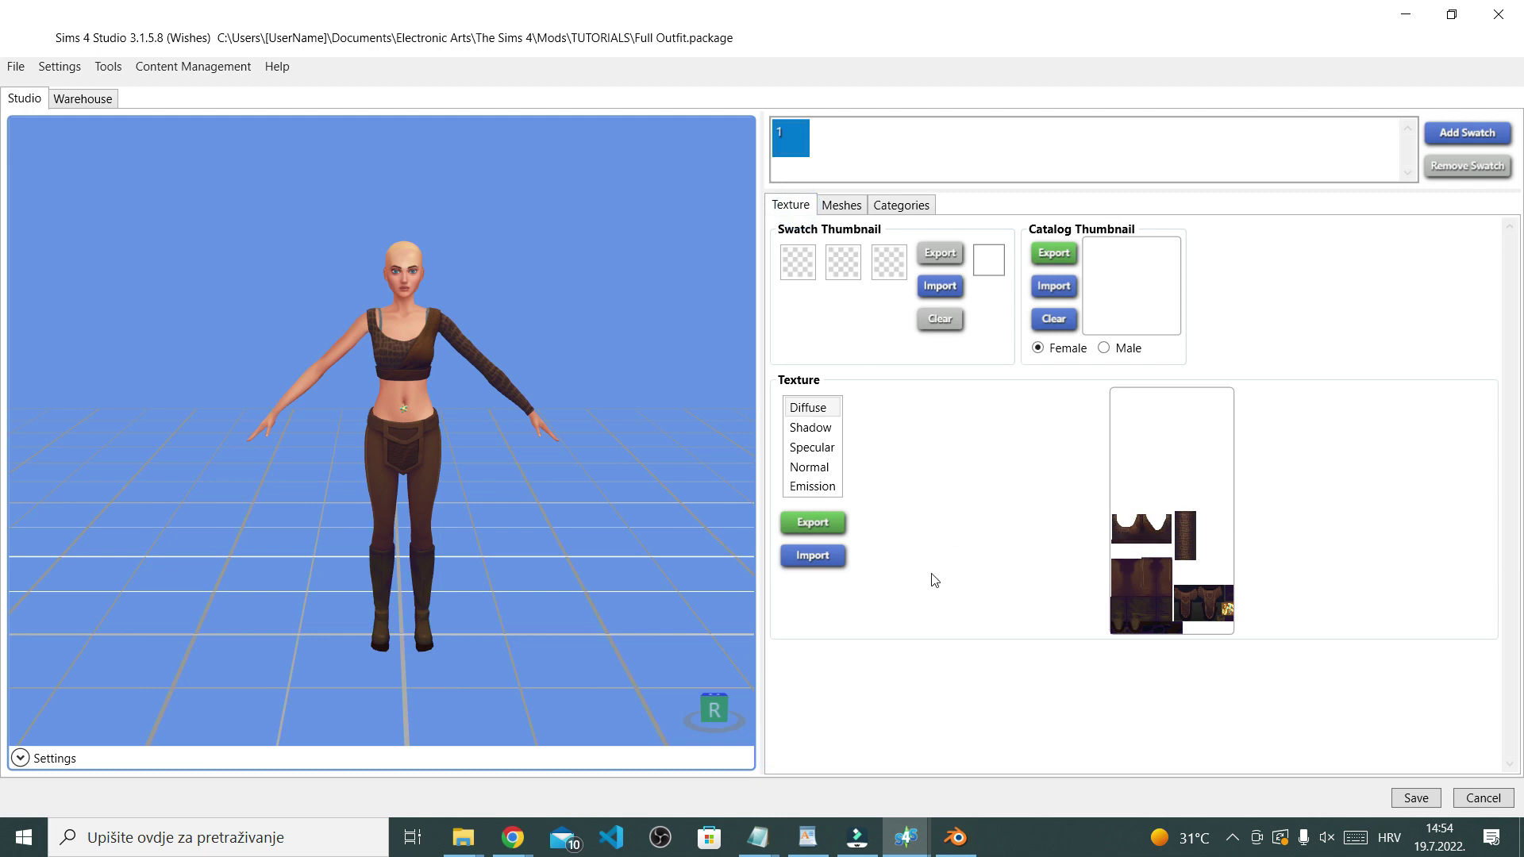
click(797, 523)
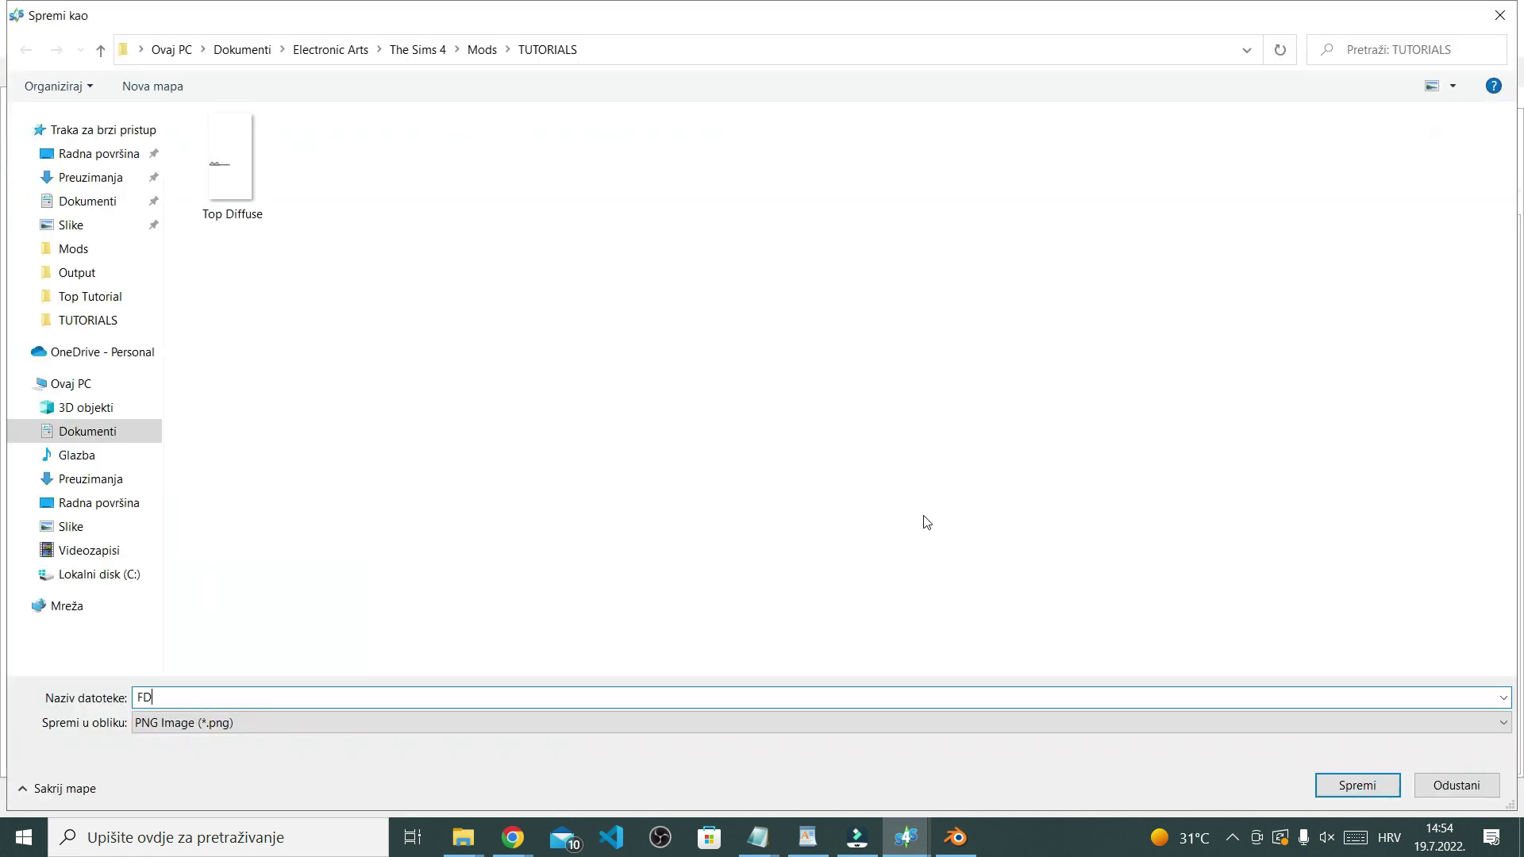
key(BackSpace)
text(ull Outfit Diffuse)
key(Return)
key(alt+Tab)
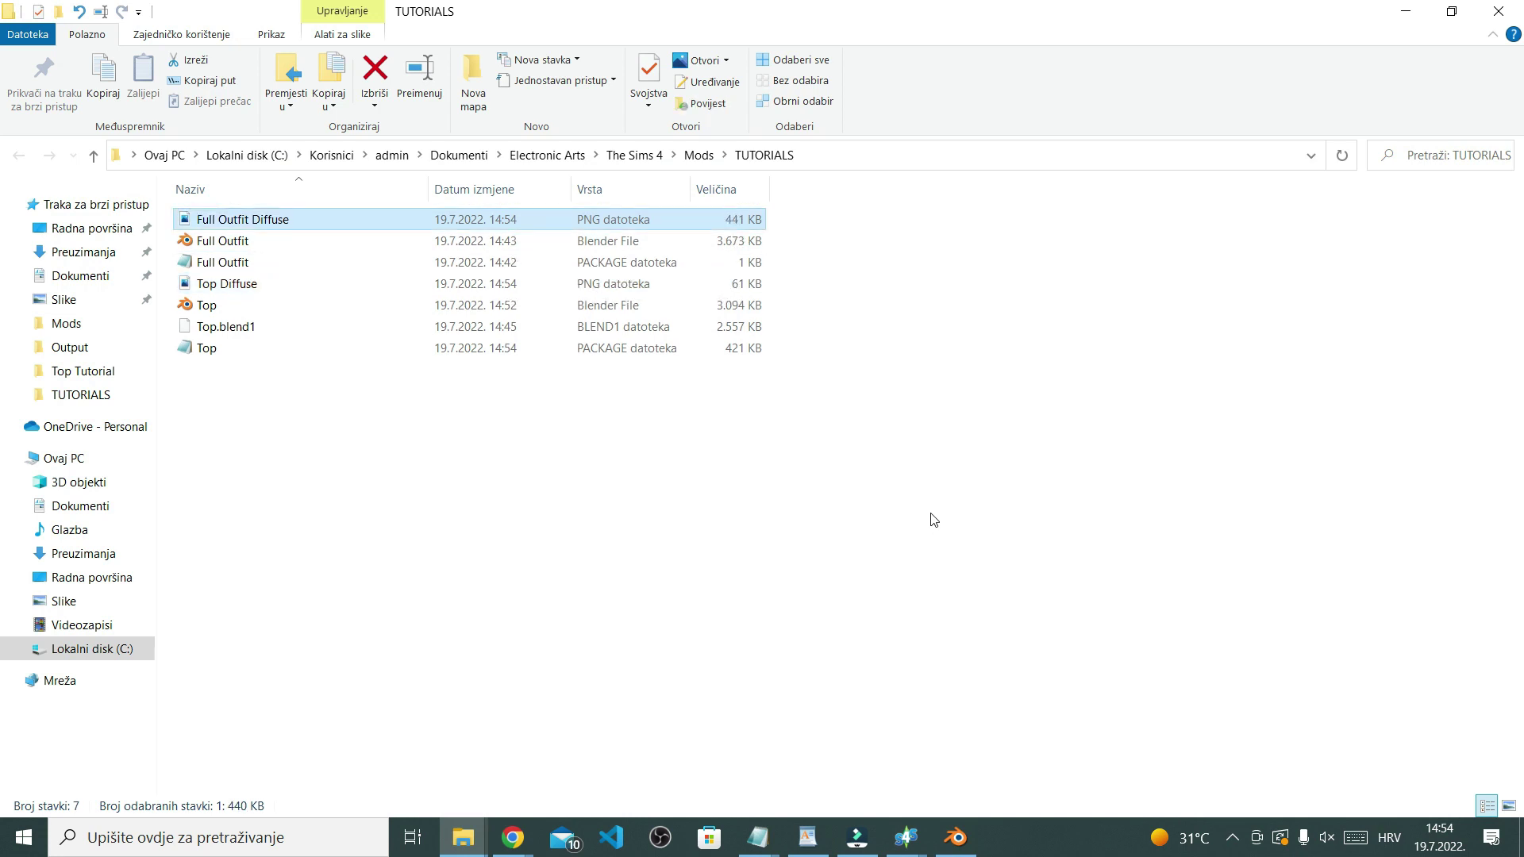
right_click(243, 286)
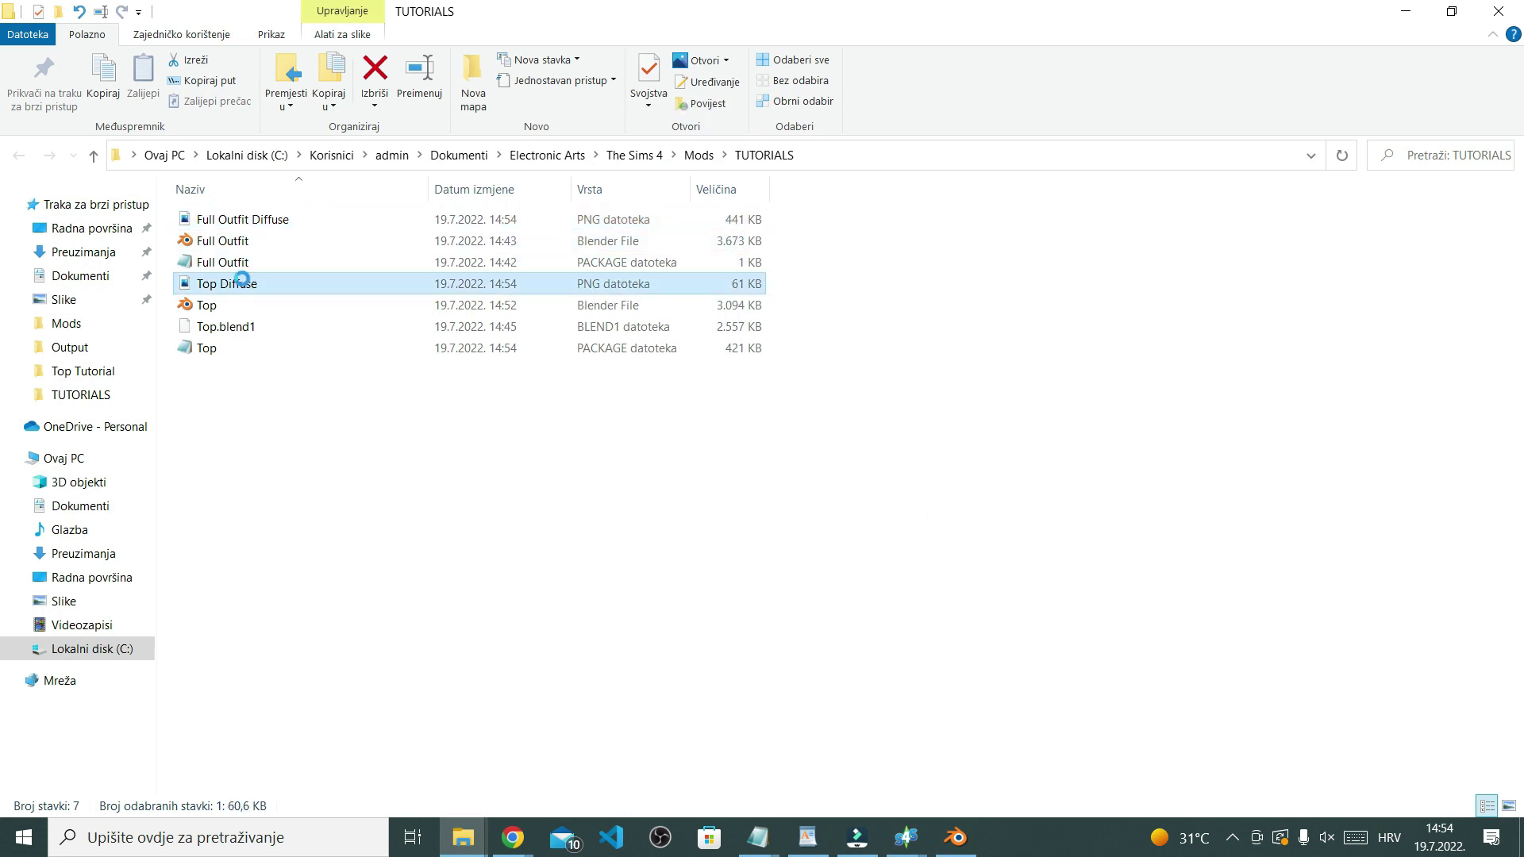
Open Top Diffuse in GIMP and add Full Outfit Diffuse to it as a layer
mouse_move(425, 572)
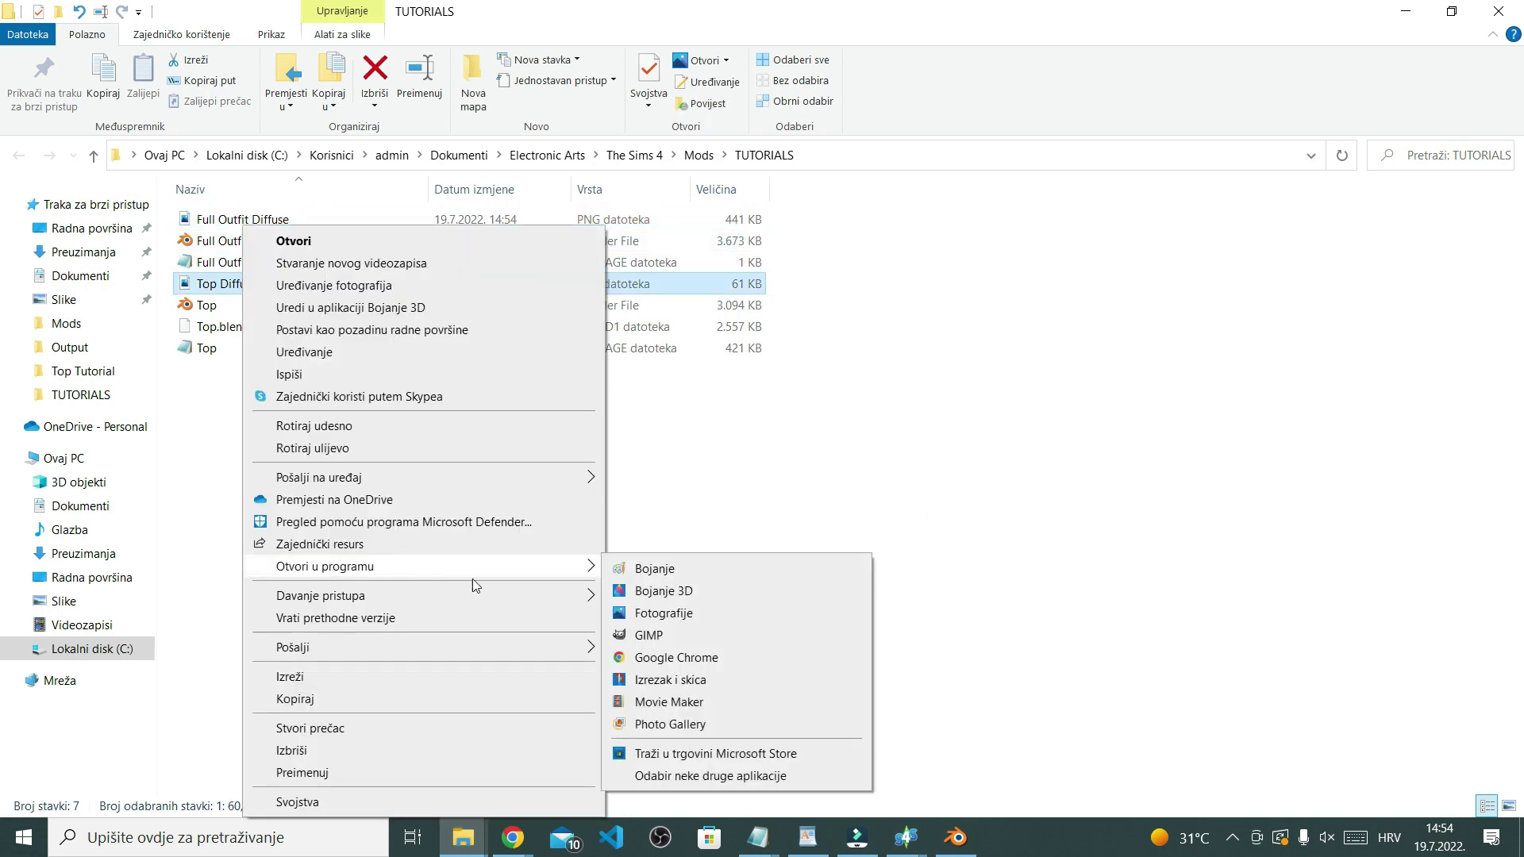
click(649, 636)
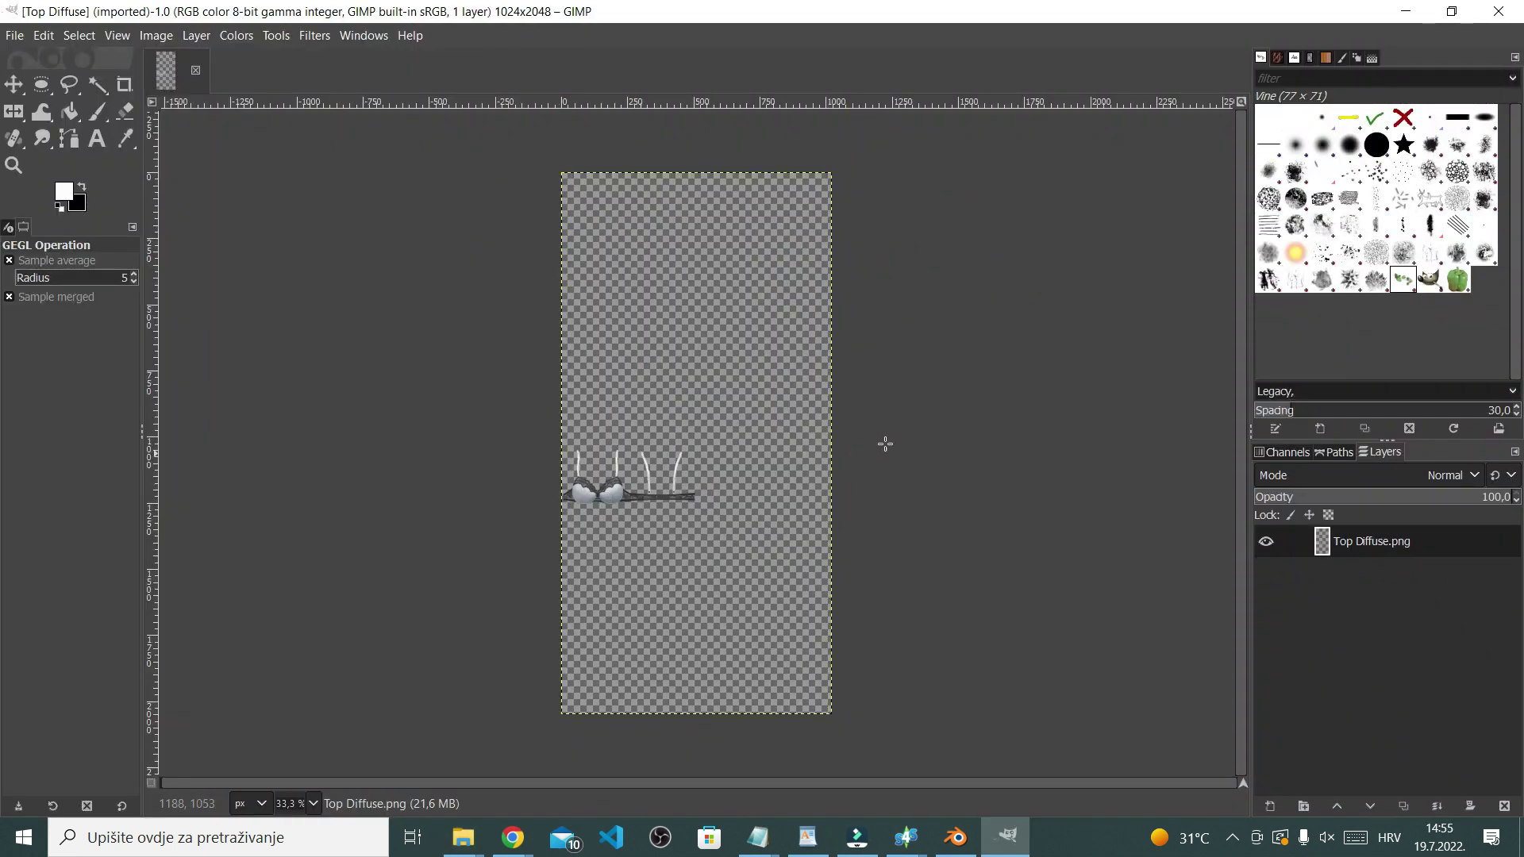
key(alt+Tab)
click(305, 229)
drag(250, 230, 1310, 591)
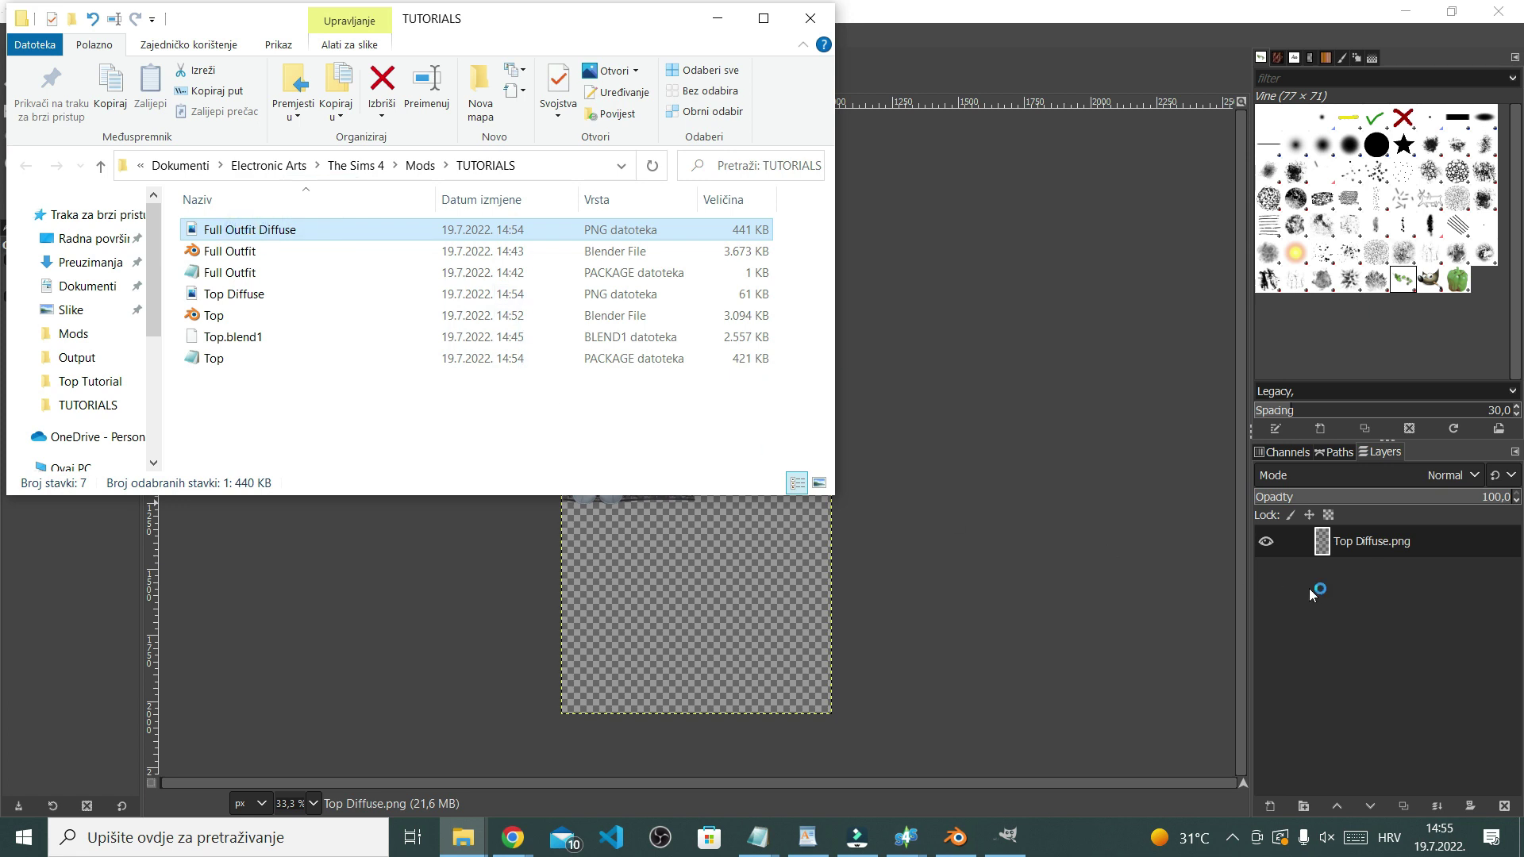
click(1124, 7)
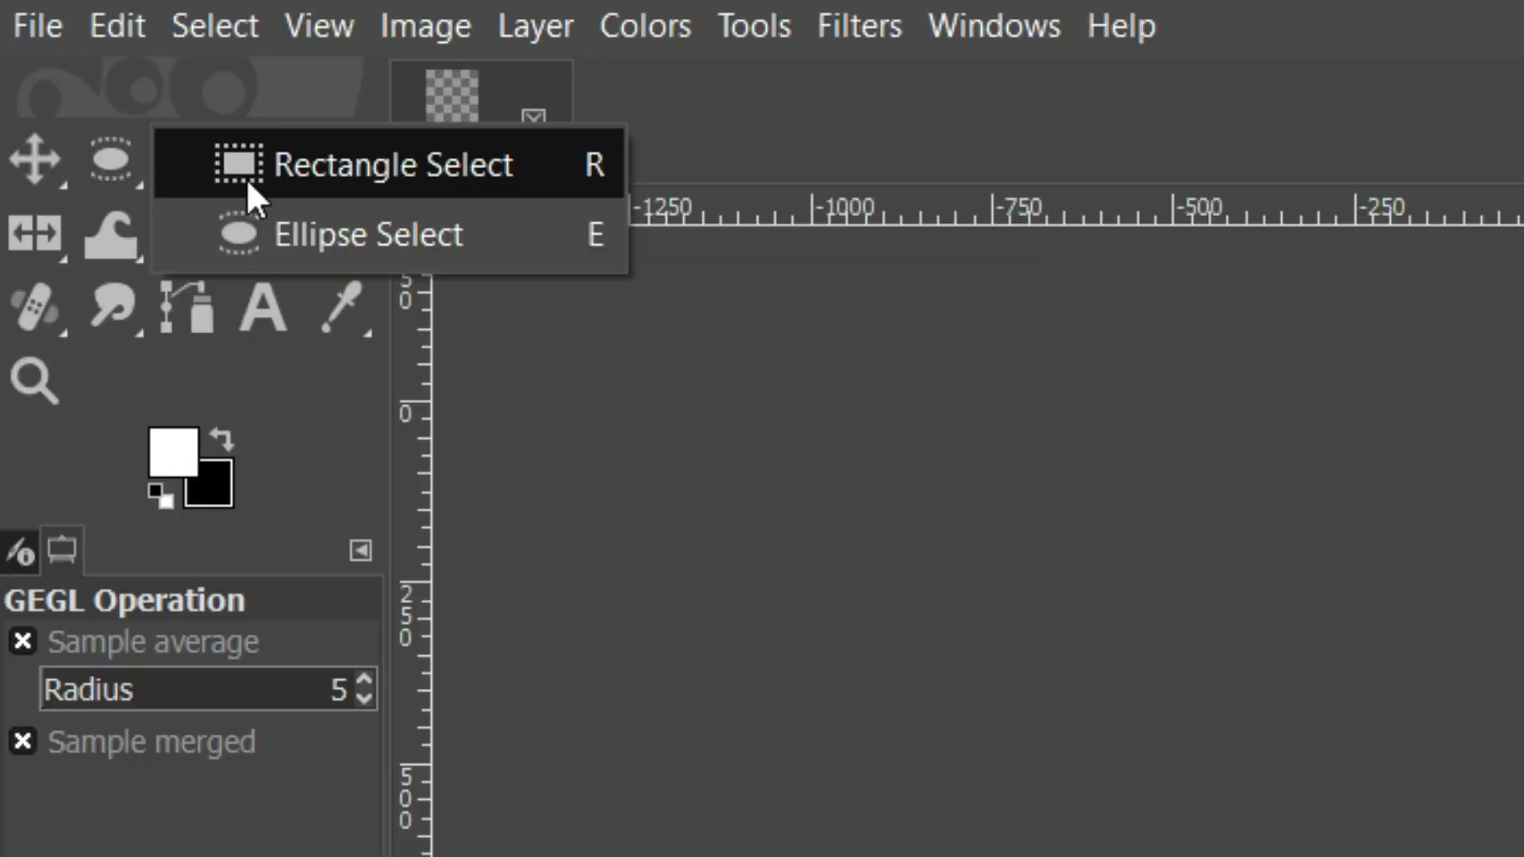
Erase the texture's right column and lower-left garment pieces with rectangle selections
click(89, 92)
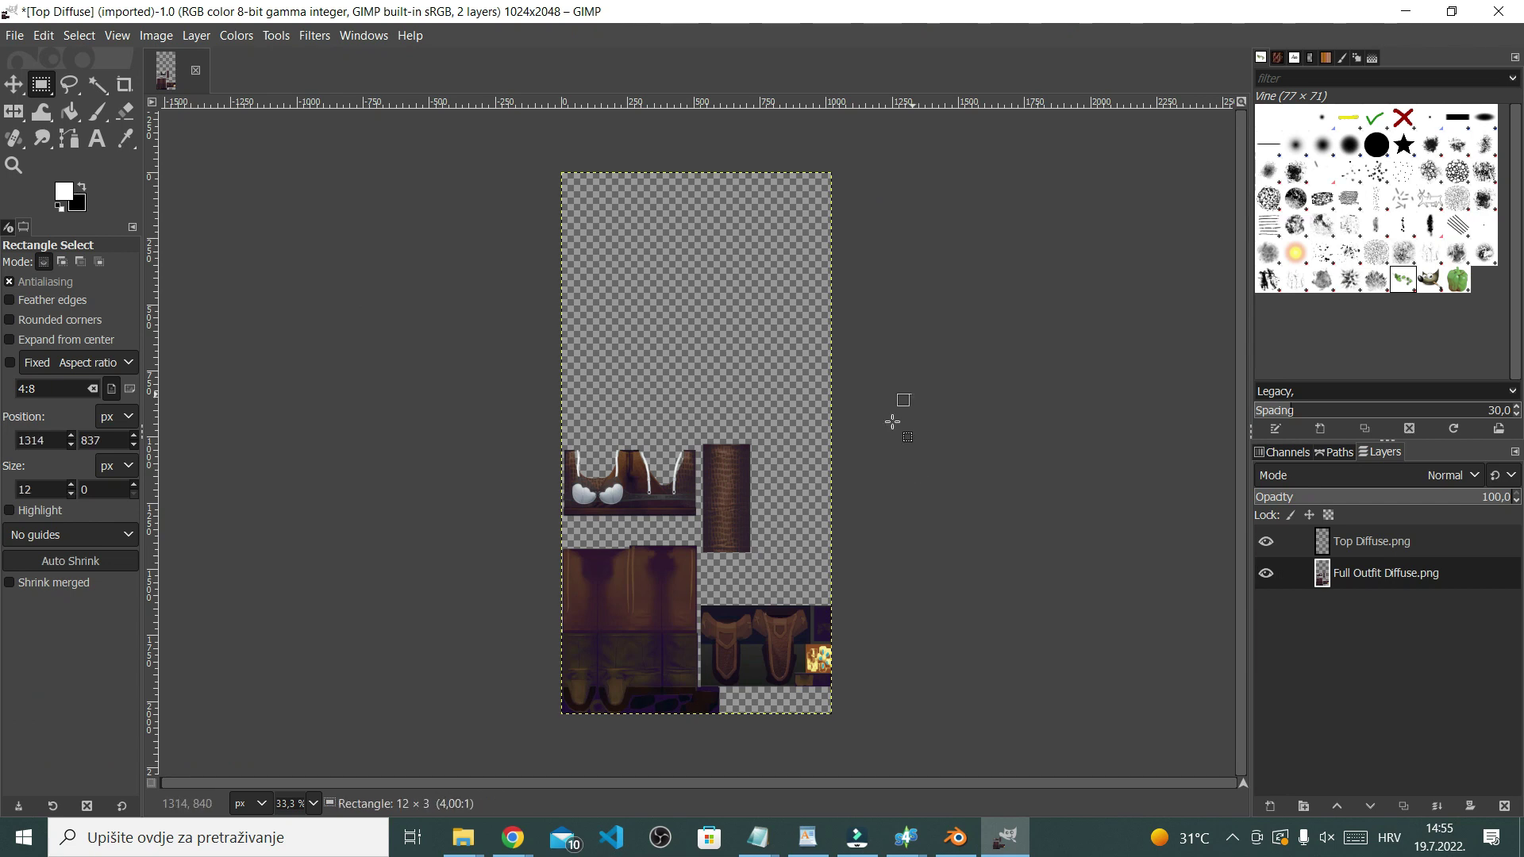
drag(910, 395, 700, 732)
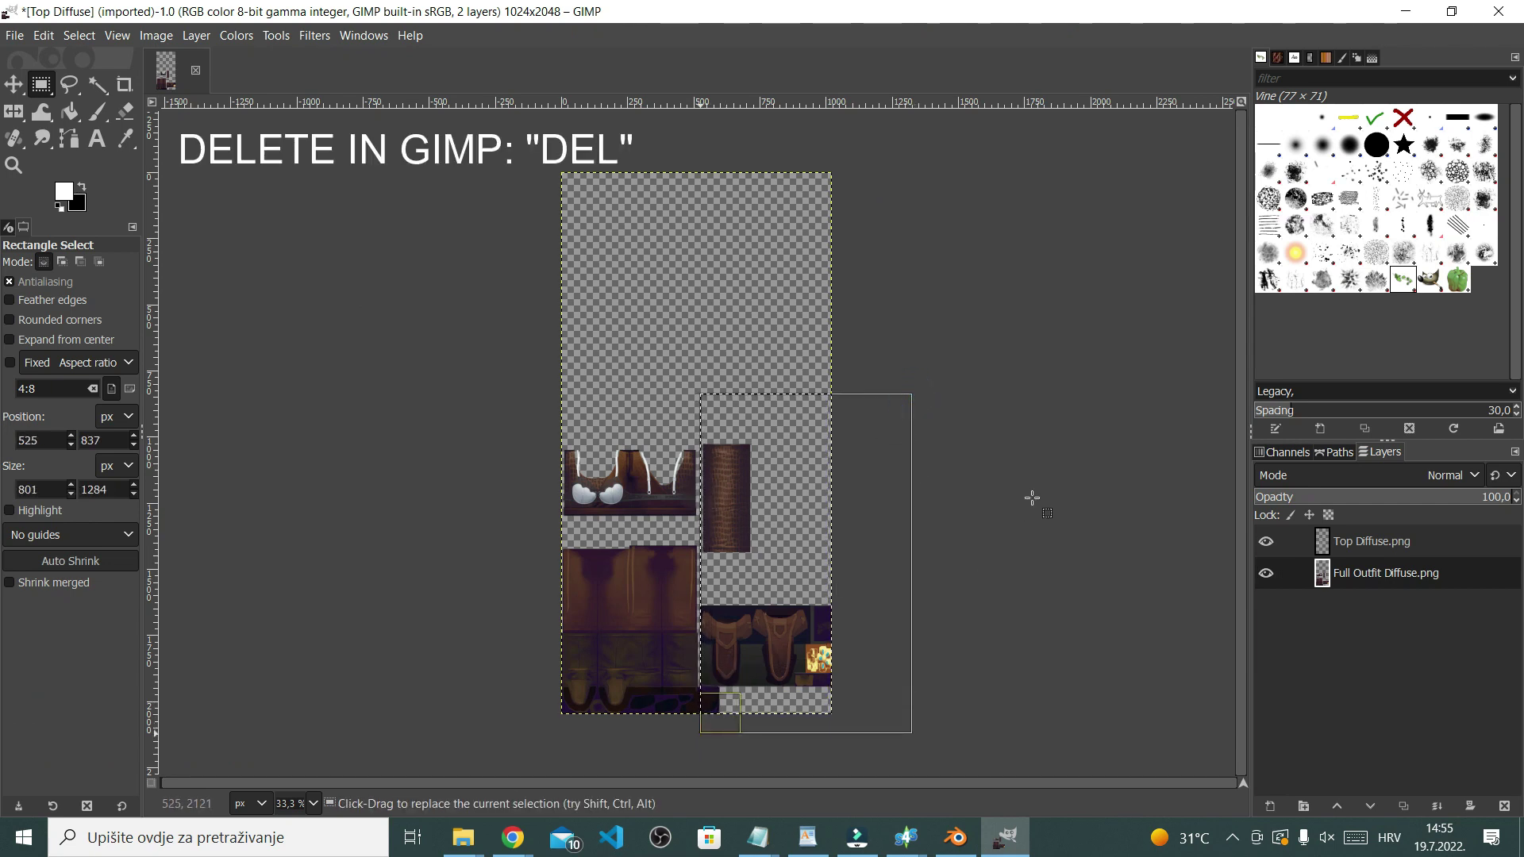
key(Delete)
drag(531, 542, 740, 726)
key(Delete)
click(1115, 409)
Hide the Top Diffuse layer and overwrite Top Diffuse.png with the edited texture
key(plus)
key(plus)
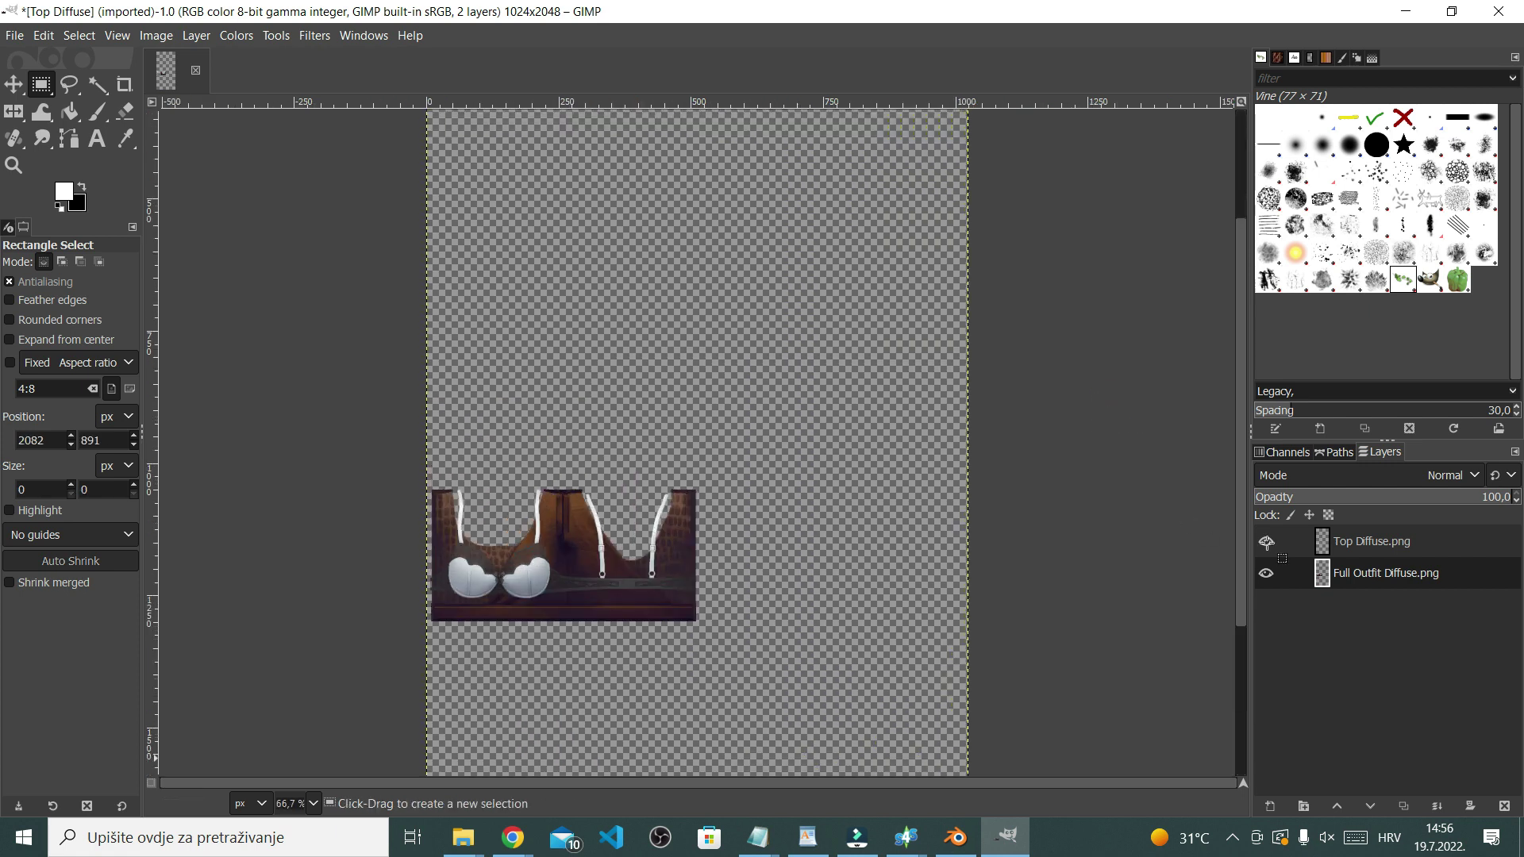
drag(1241, 553, 1224, 656)
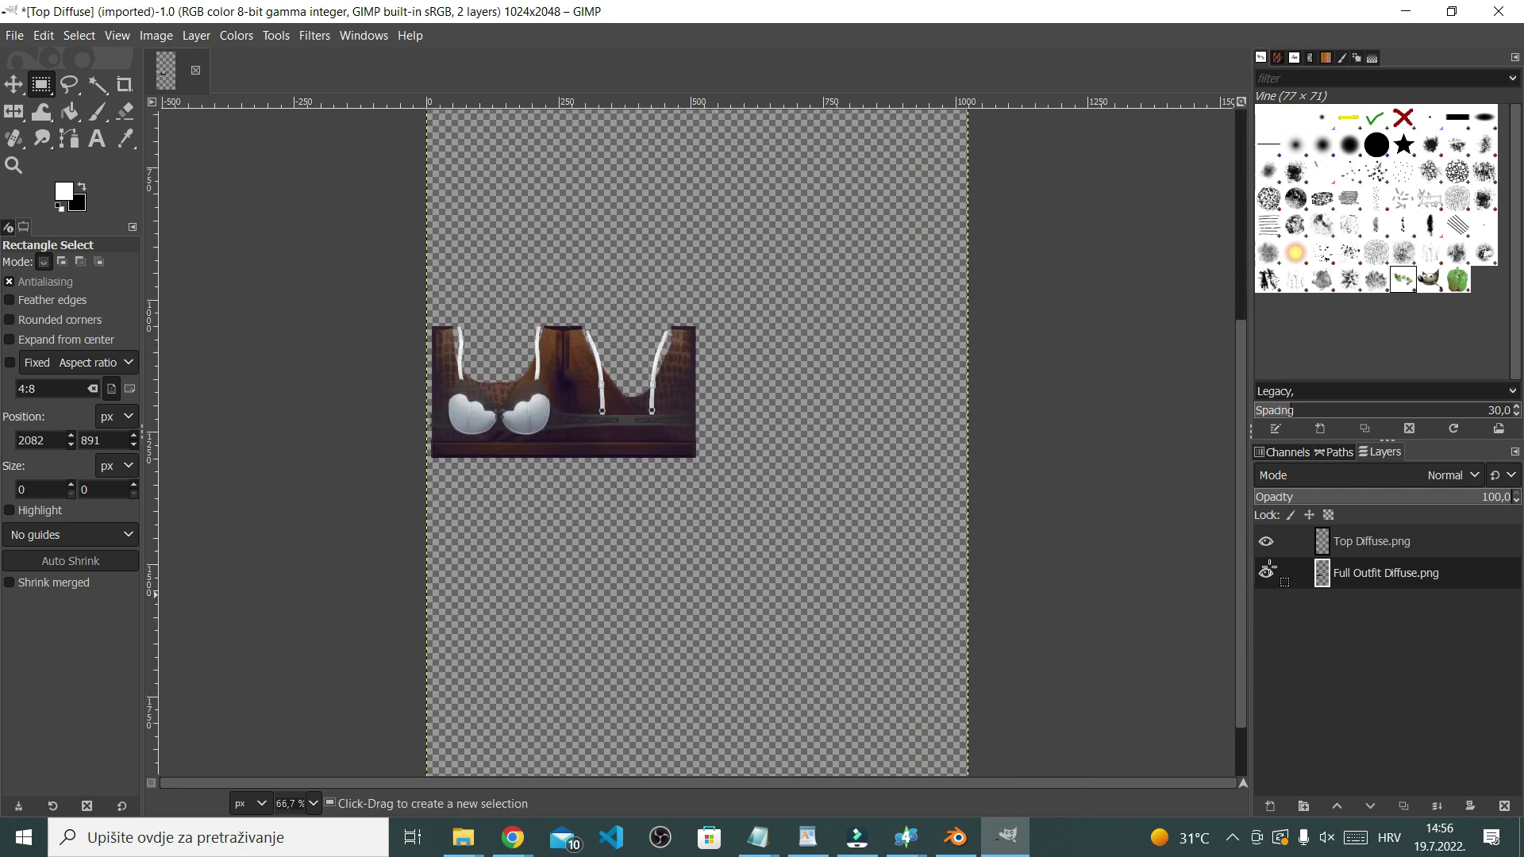
click(1267, 542)
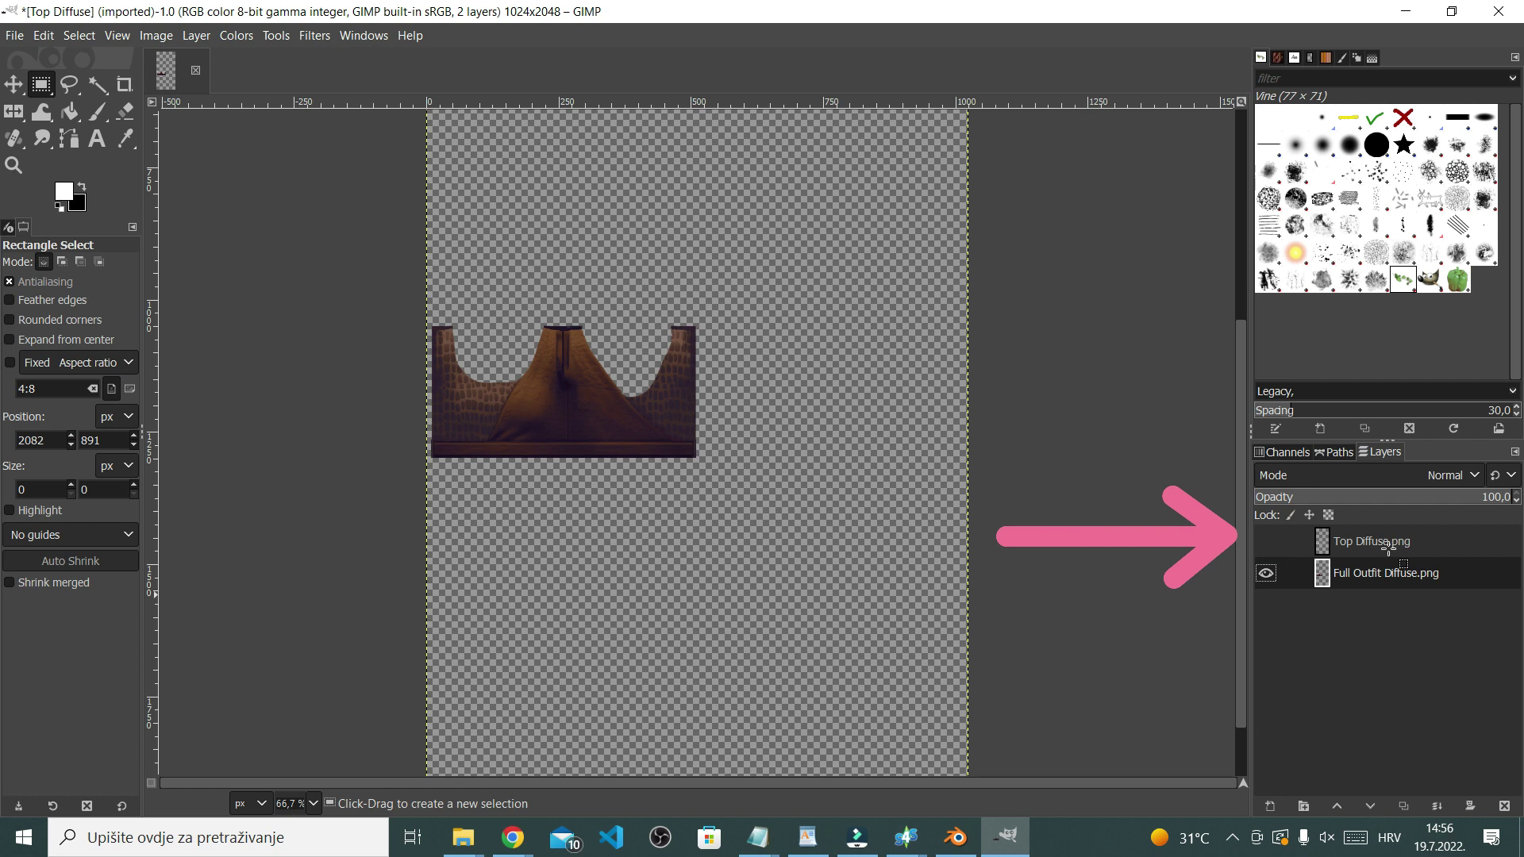
click(15, 38)
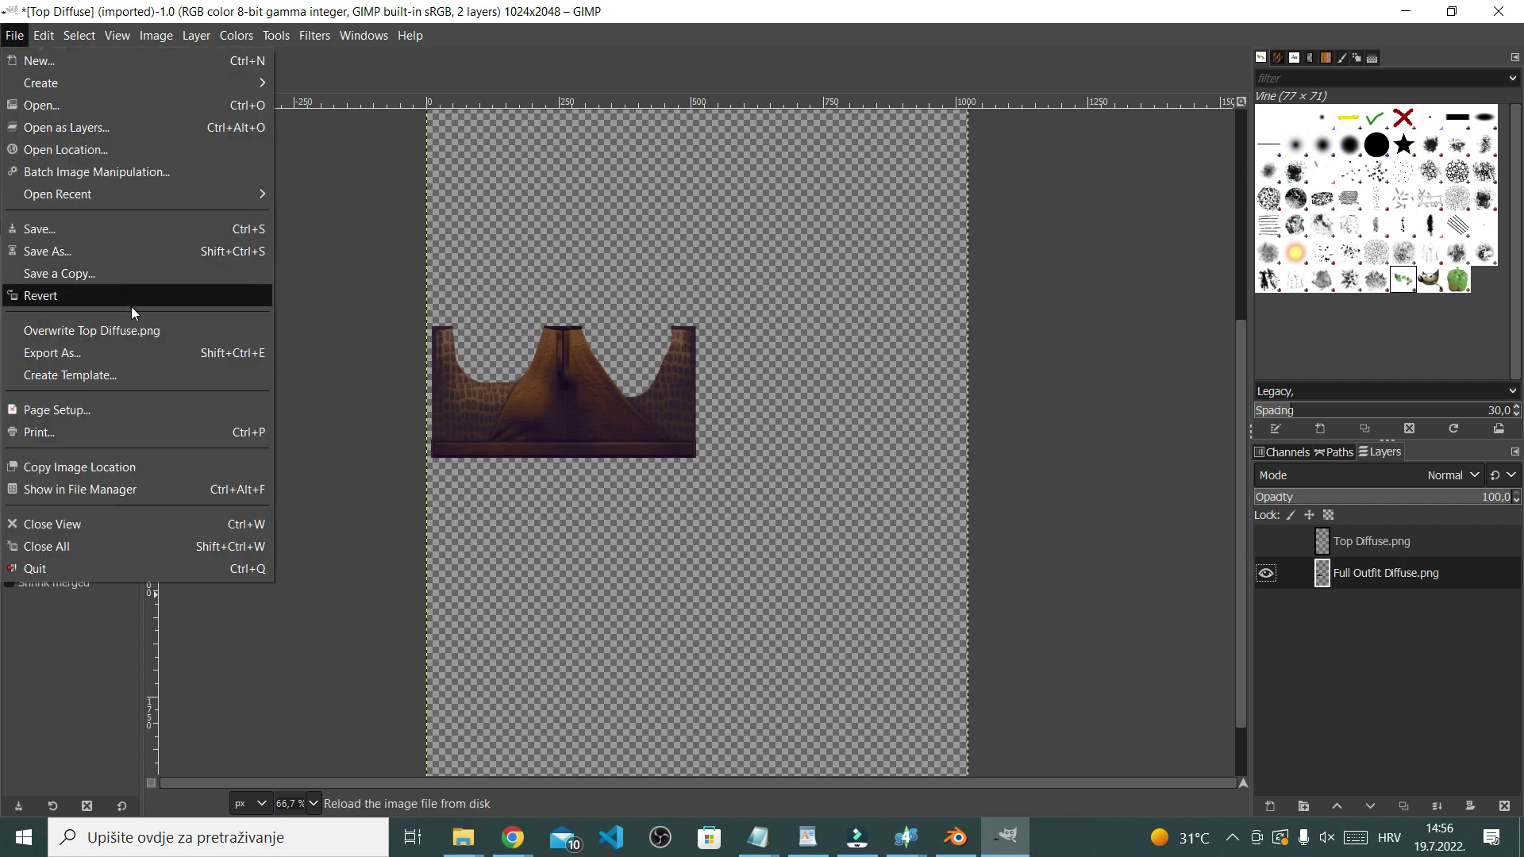
click(87, 331)
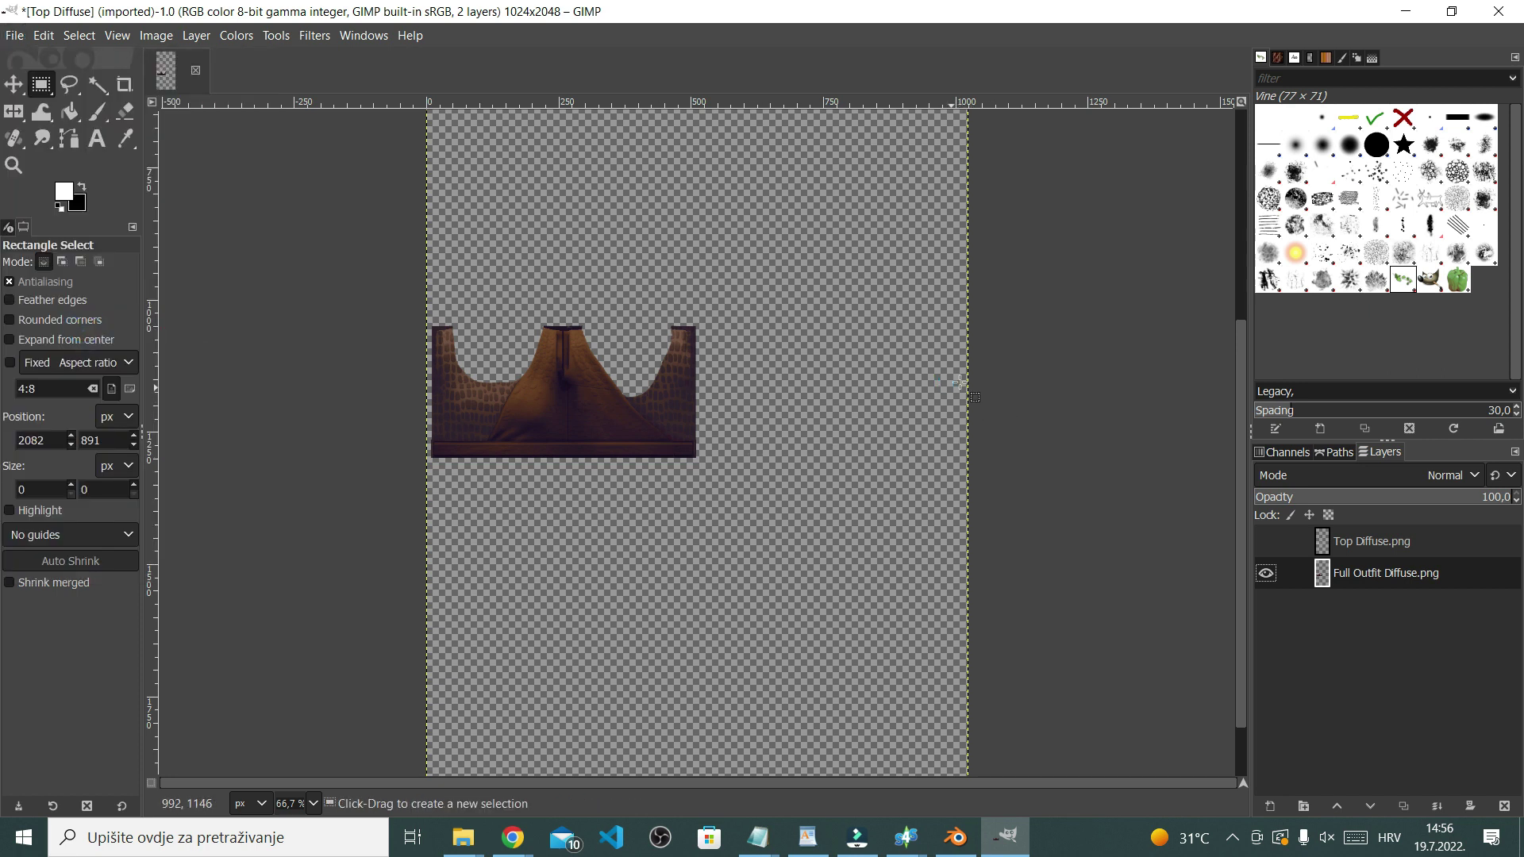
Import the edited Top Diffuse file as the diffuse texture and save Top.package
key(alt+Tab)
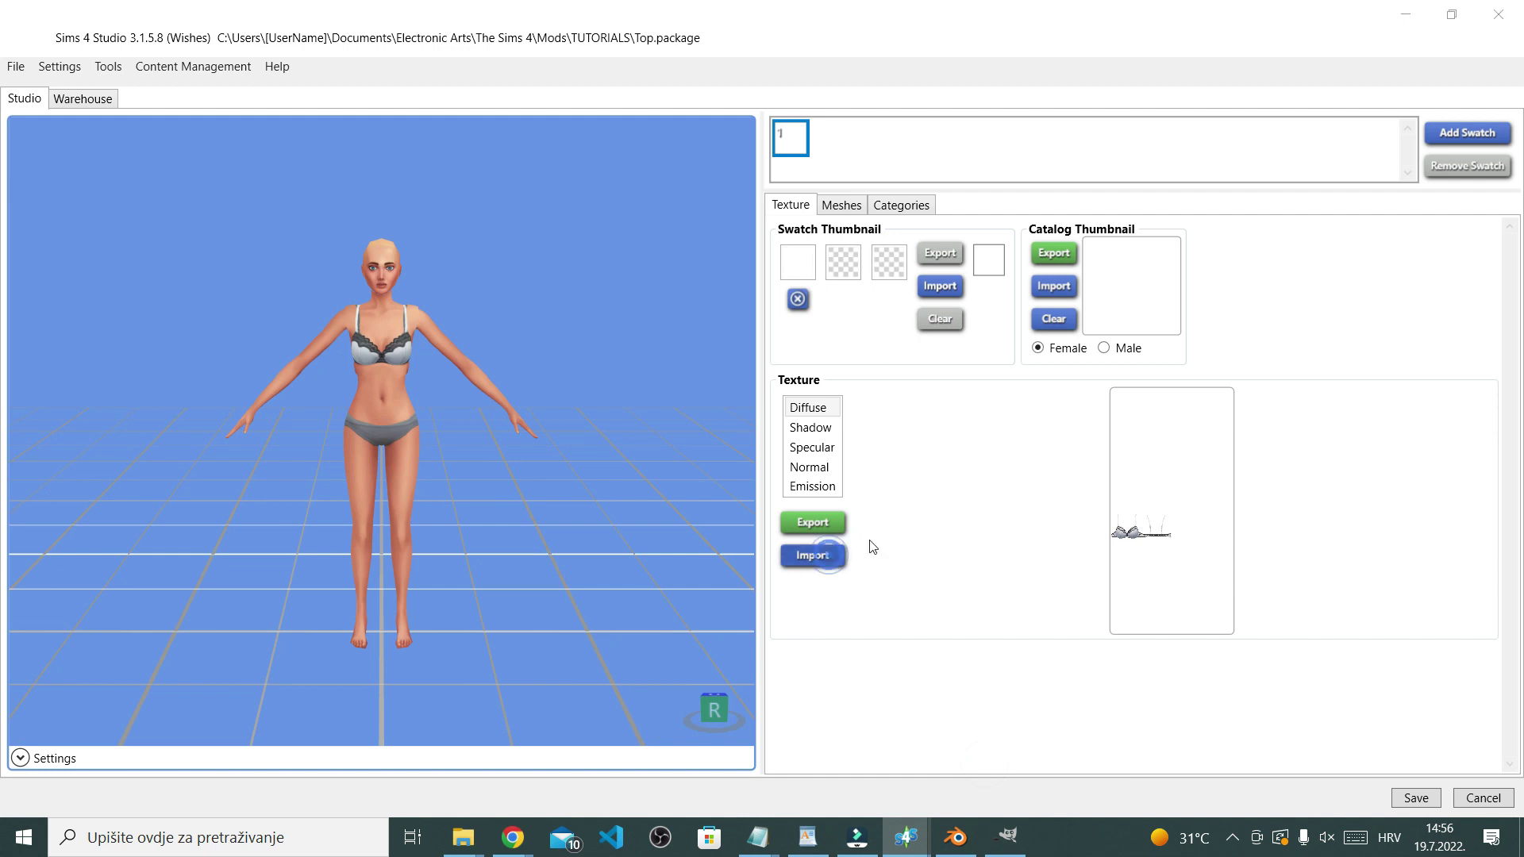
click(826, 556)
double_click(308, 181)
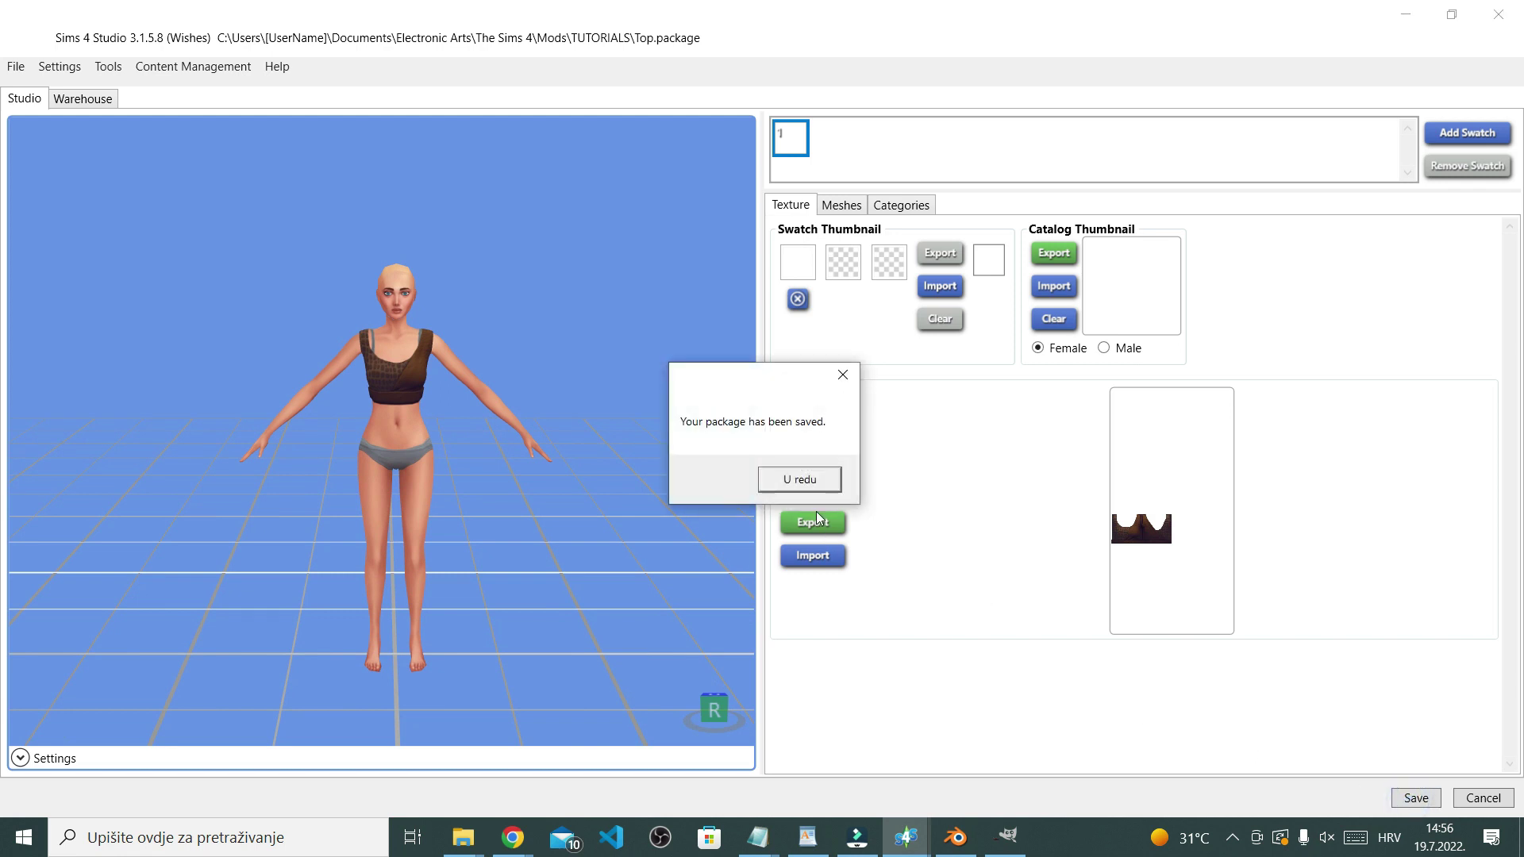
click(779, 482)
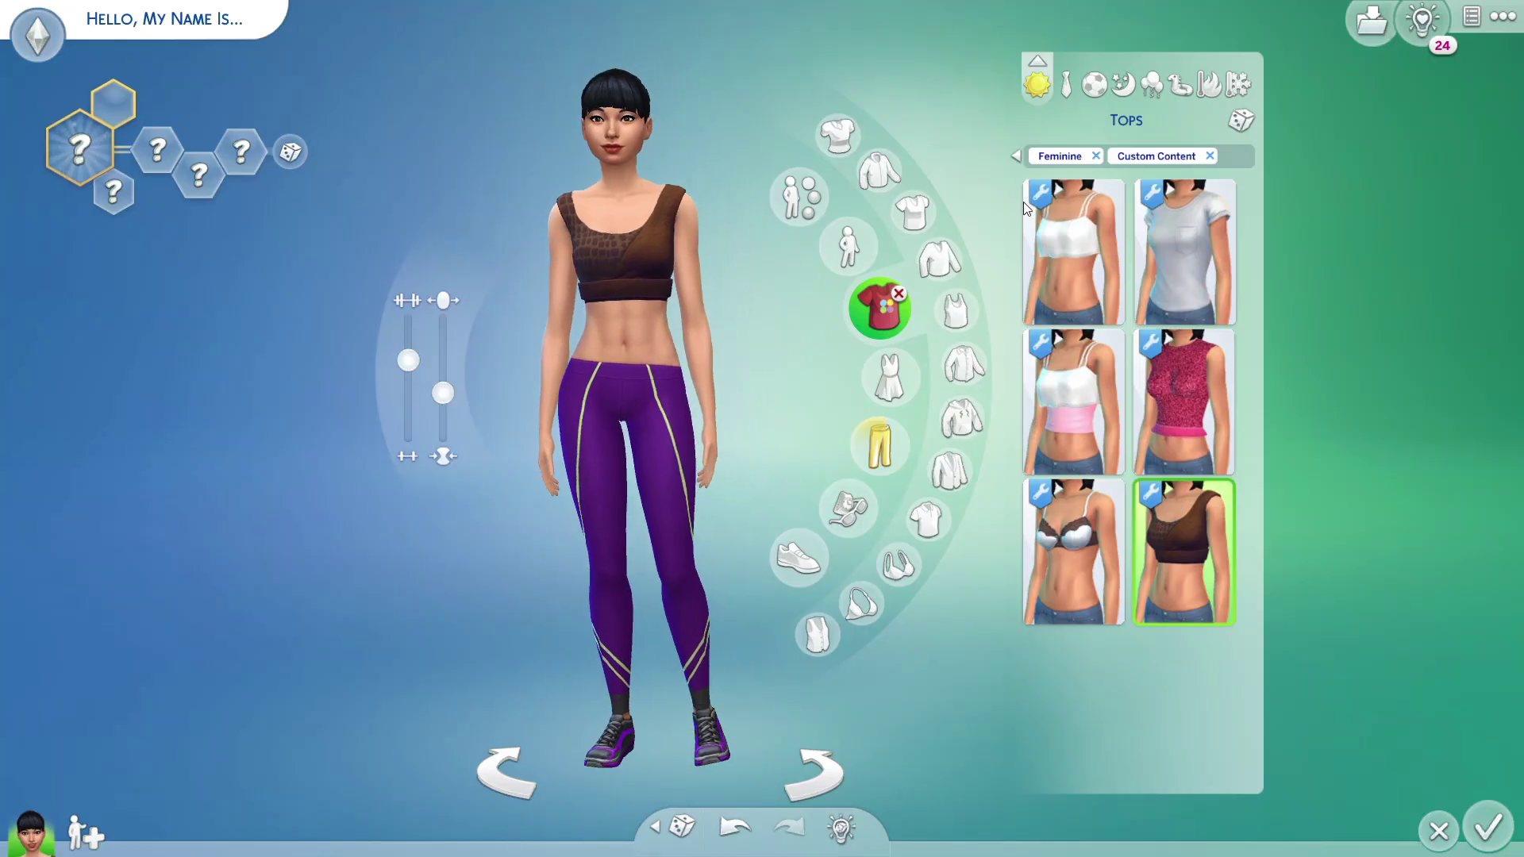
Try the crop top's third and second colour swatches on the Sim
mouse_move(1183, 607)
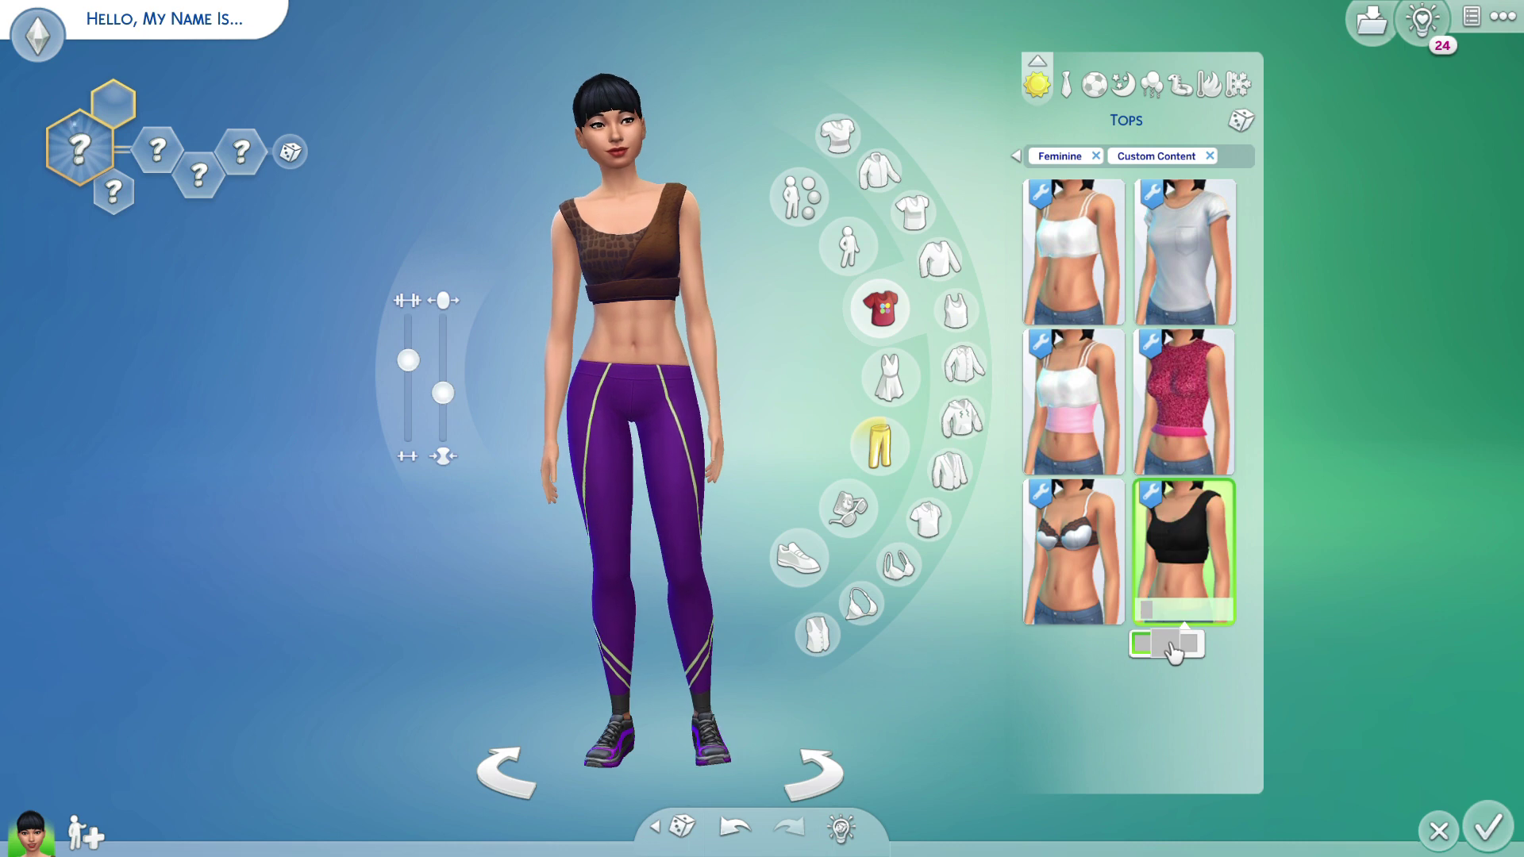
click(1189, 643)
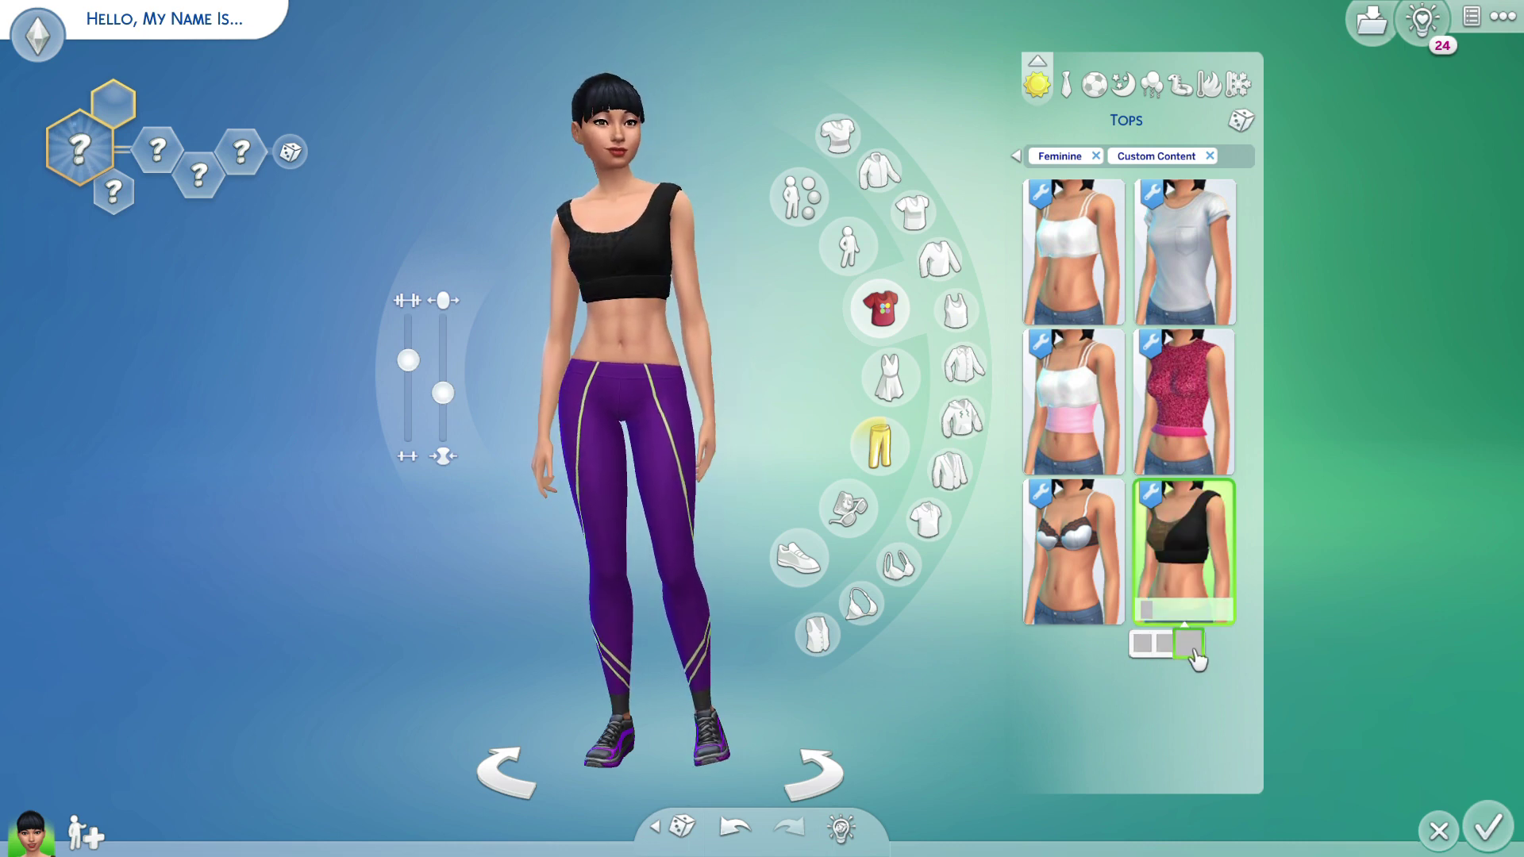
click(1165, 643)
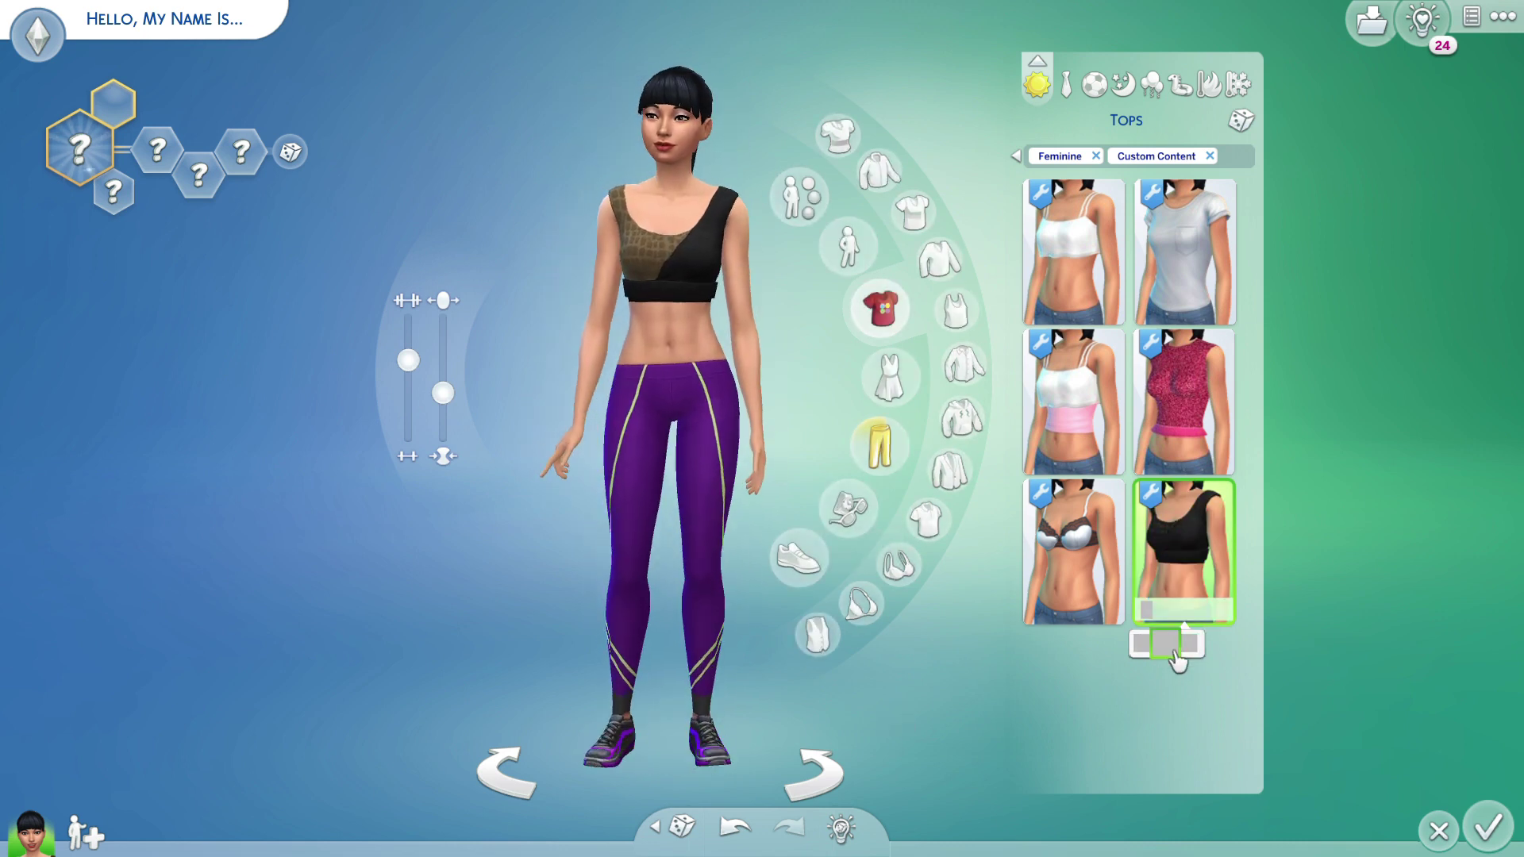
Open the bottoms catalogue, narrow it to pants, and filter items to the Werewolves pack
click(896, 436)
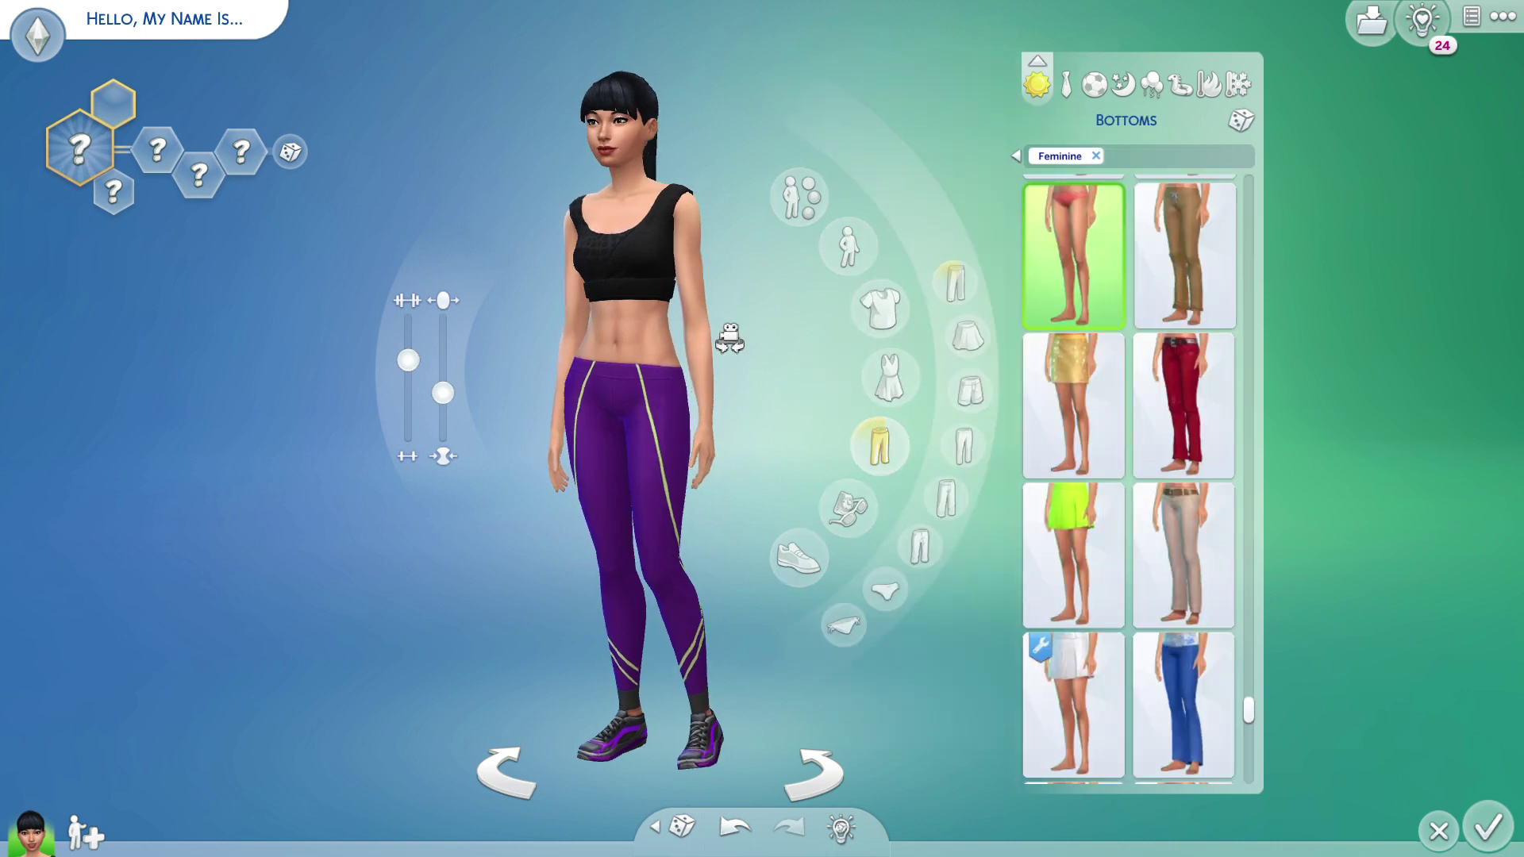
click(845, 508)
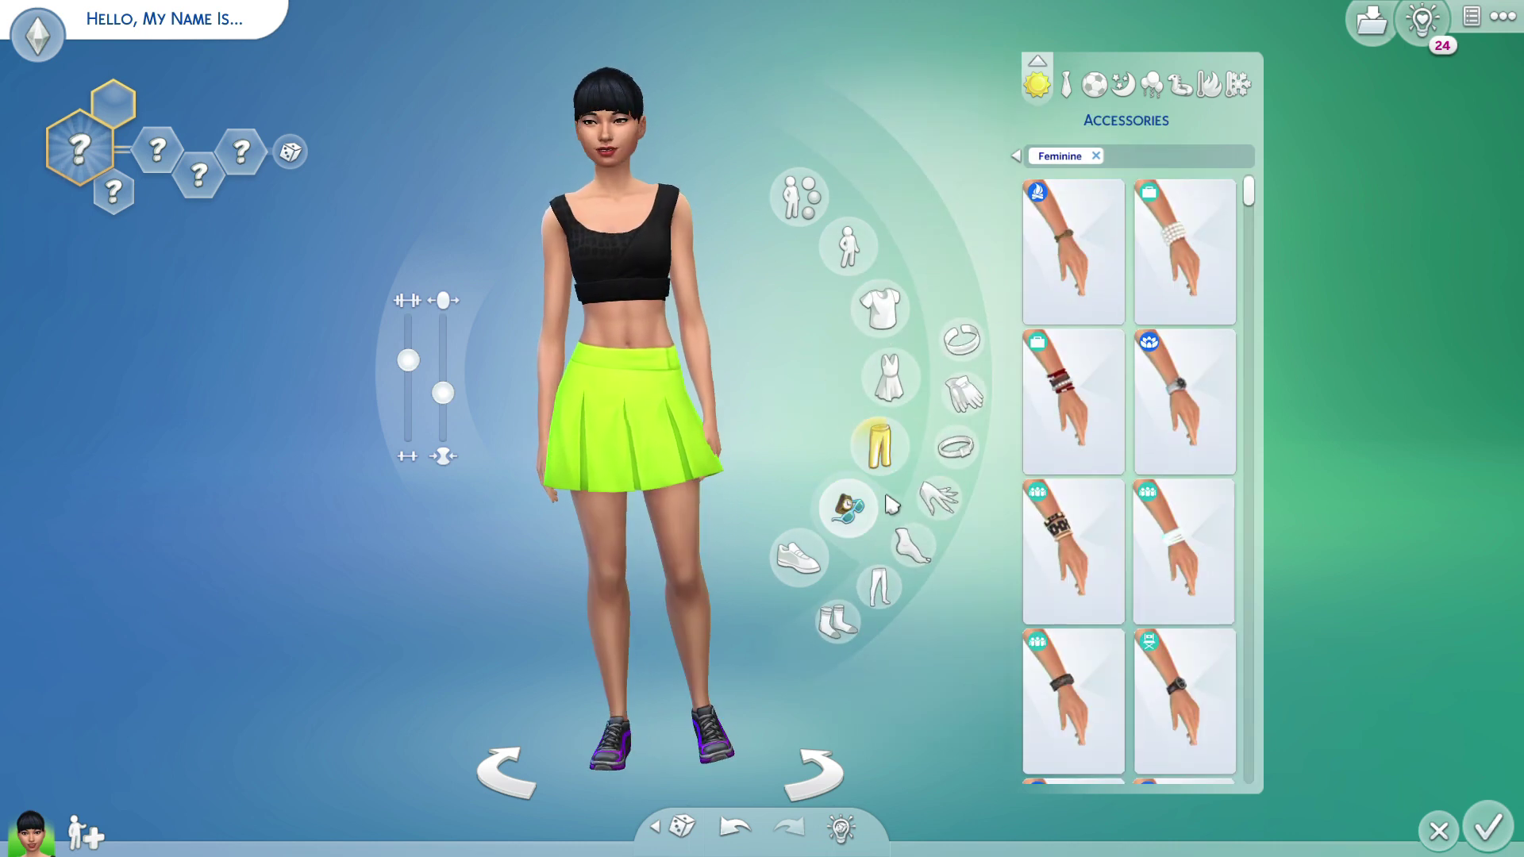
click(878, 442)
click(948, 284)
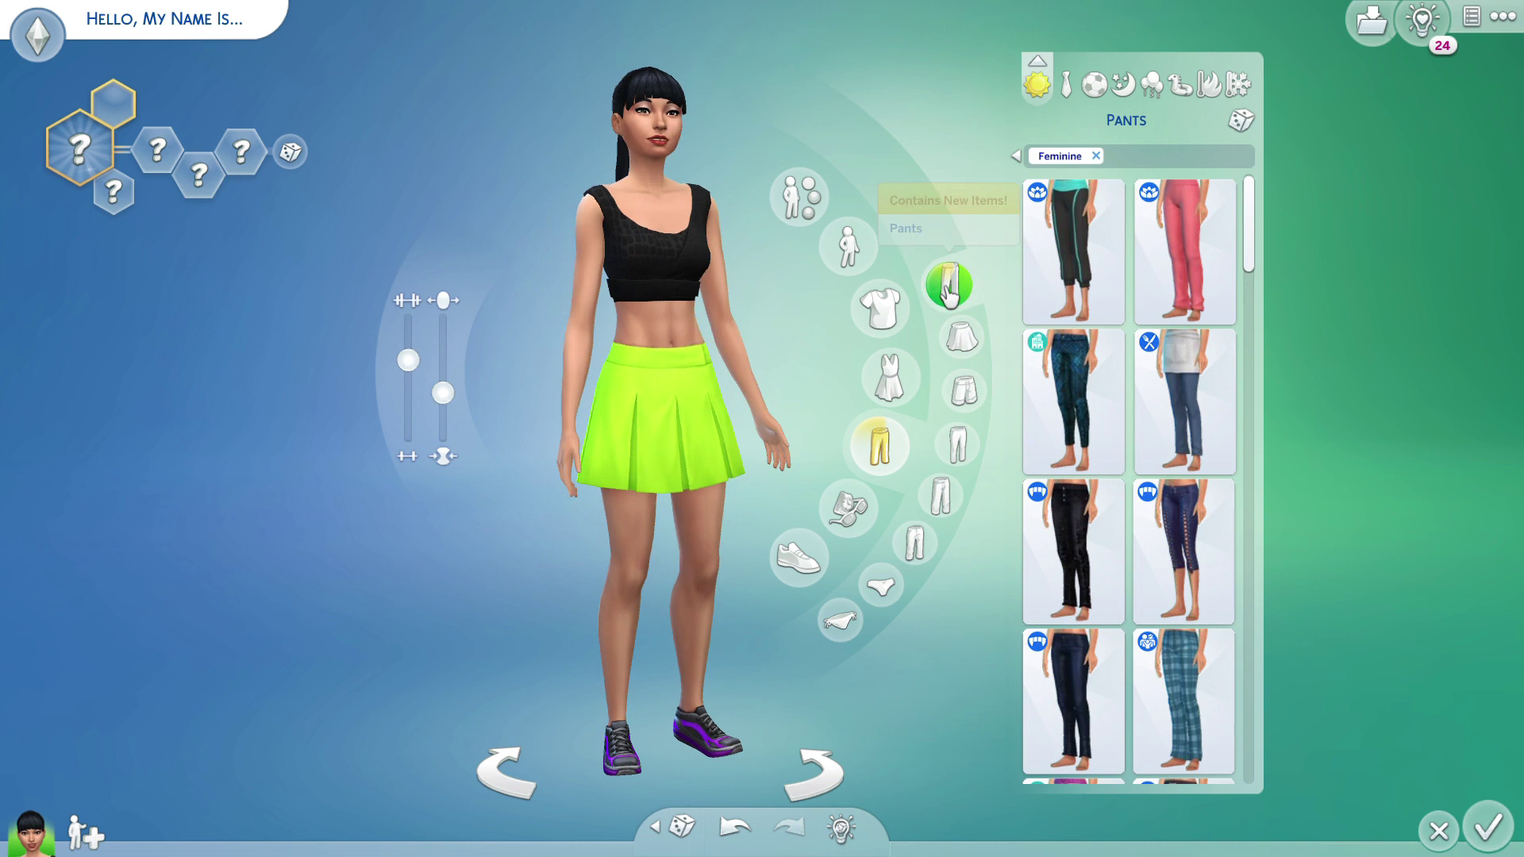
scroll(1261, 270, down, 2)
drag(1261, 270, 1279, 231)
click(1016, 156)
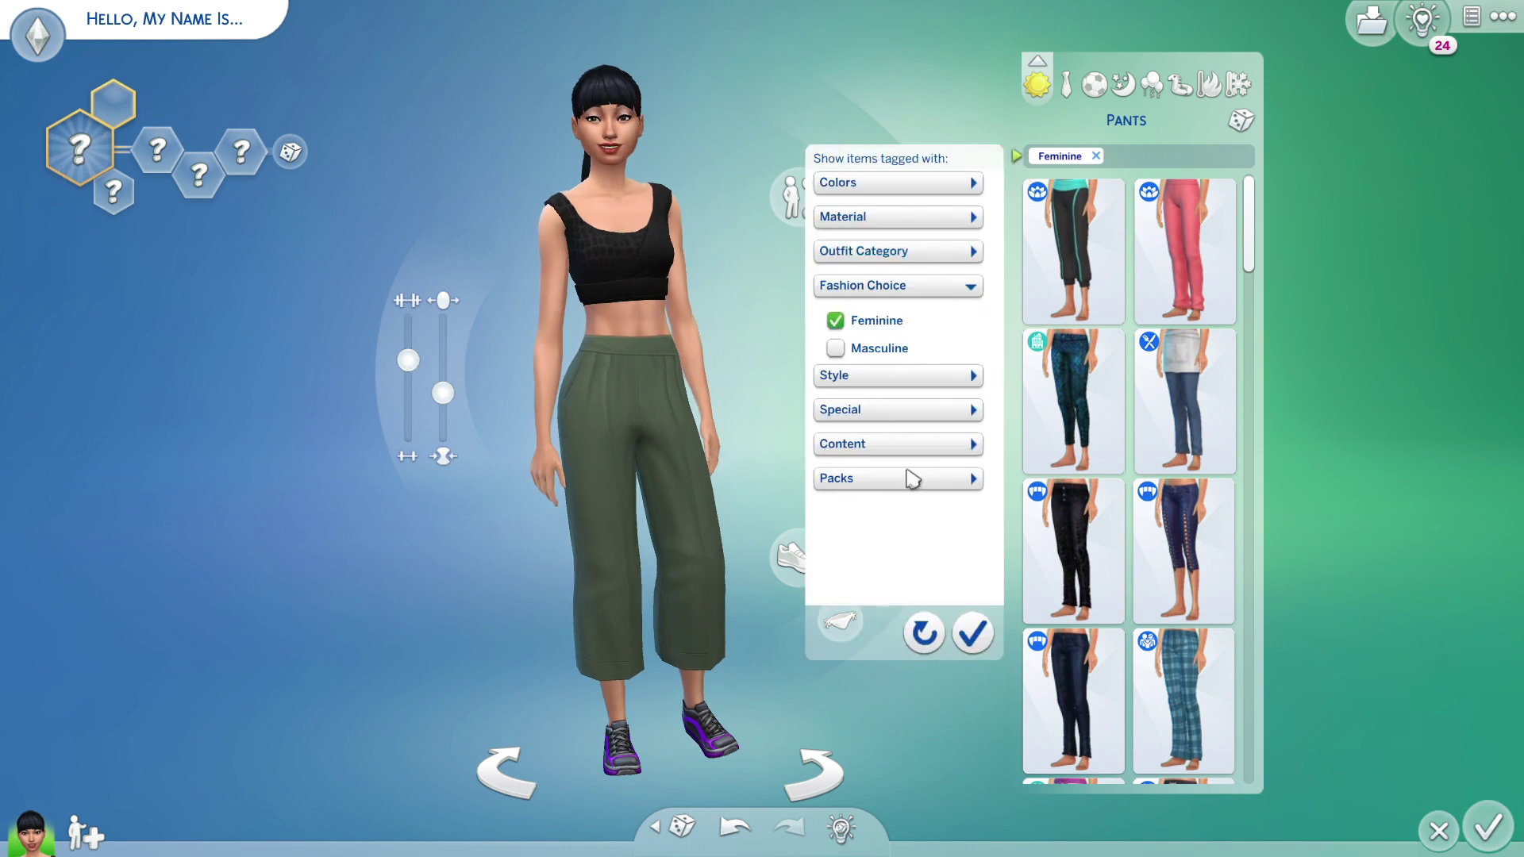
scroll(984, 357, down, 6)
click(836, 431)
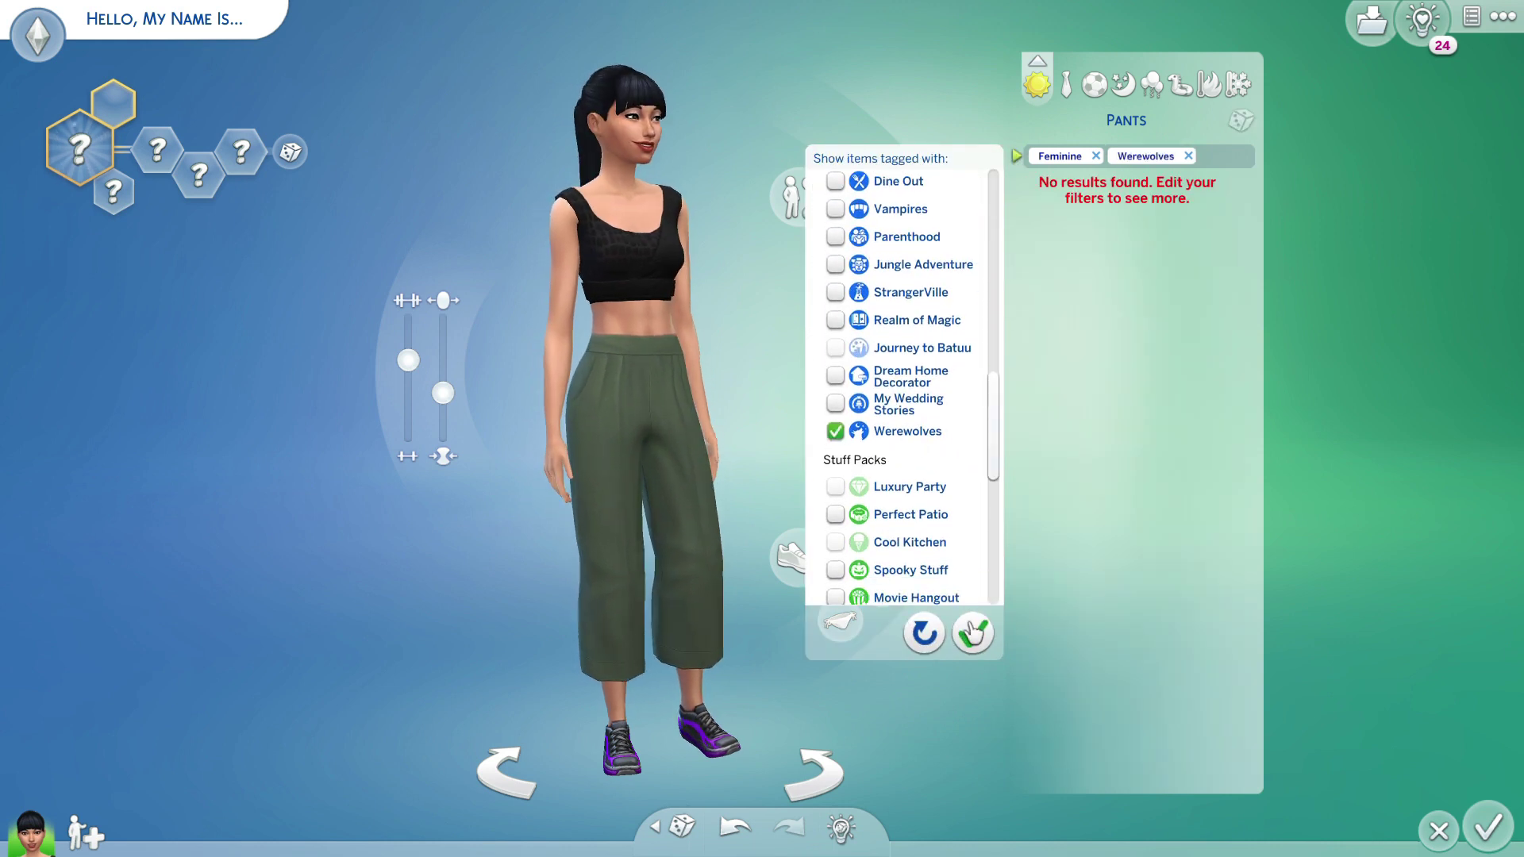
click(972, 632)
Try leather pants, the black-sweater skirt and the denim skirt, ending with baggy ripped jeans
click(978, 444)
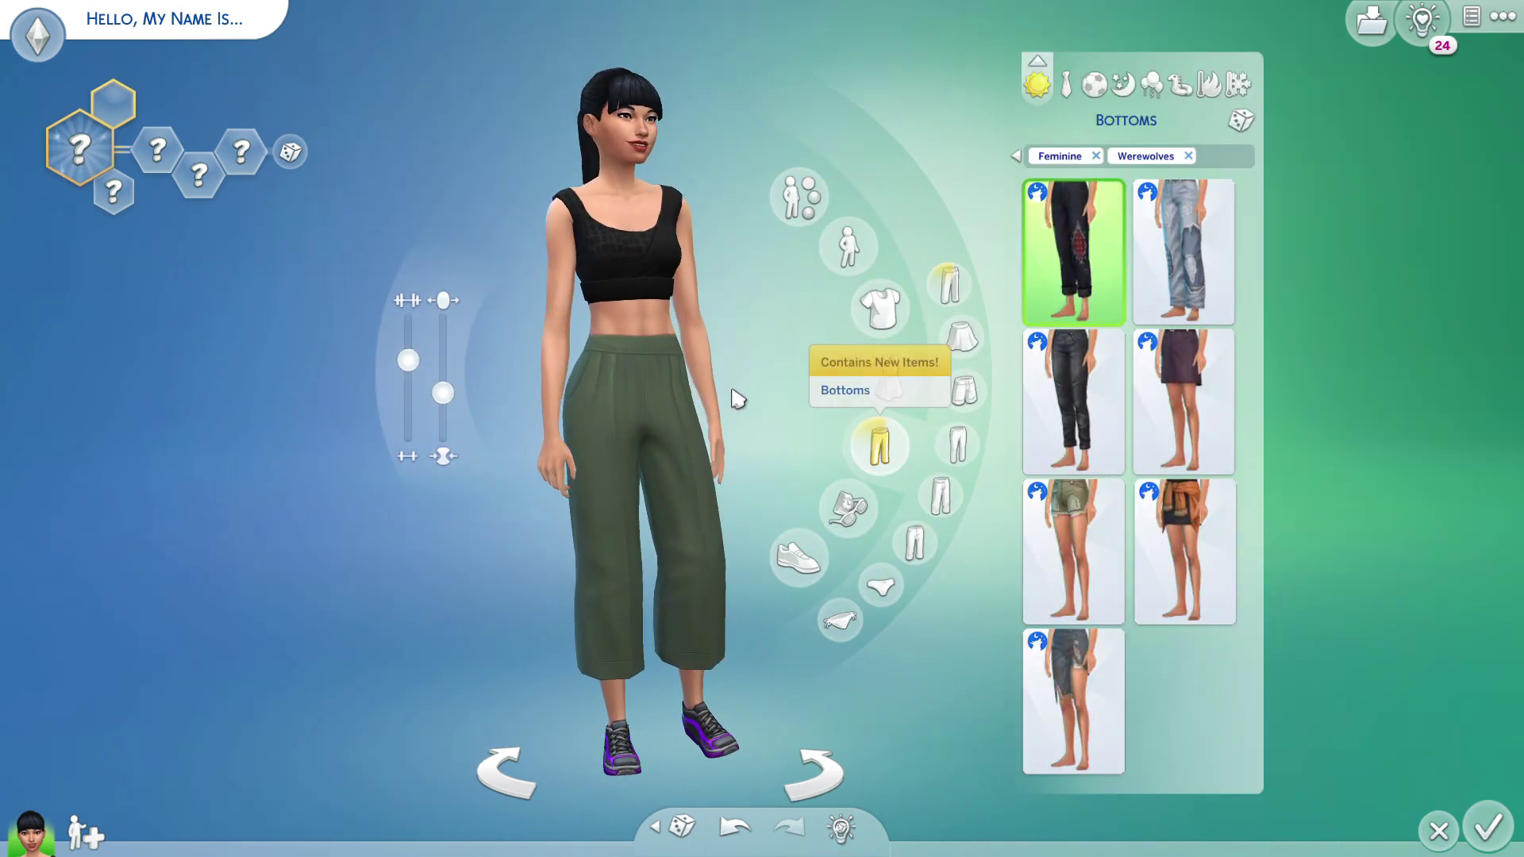
click(1073, 401)
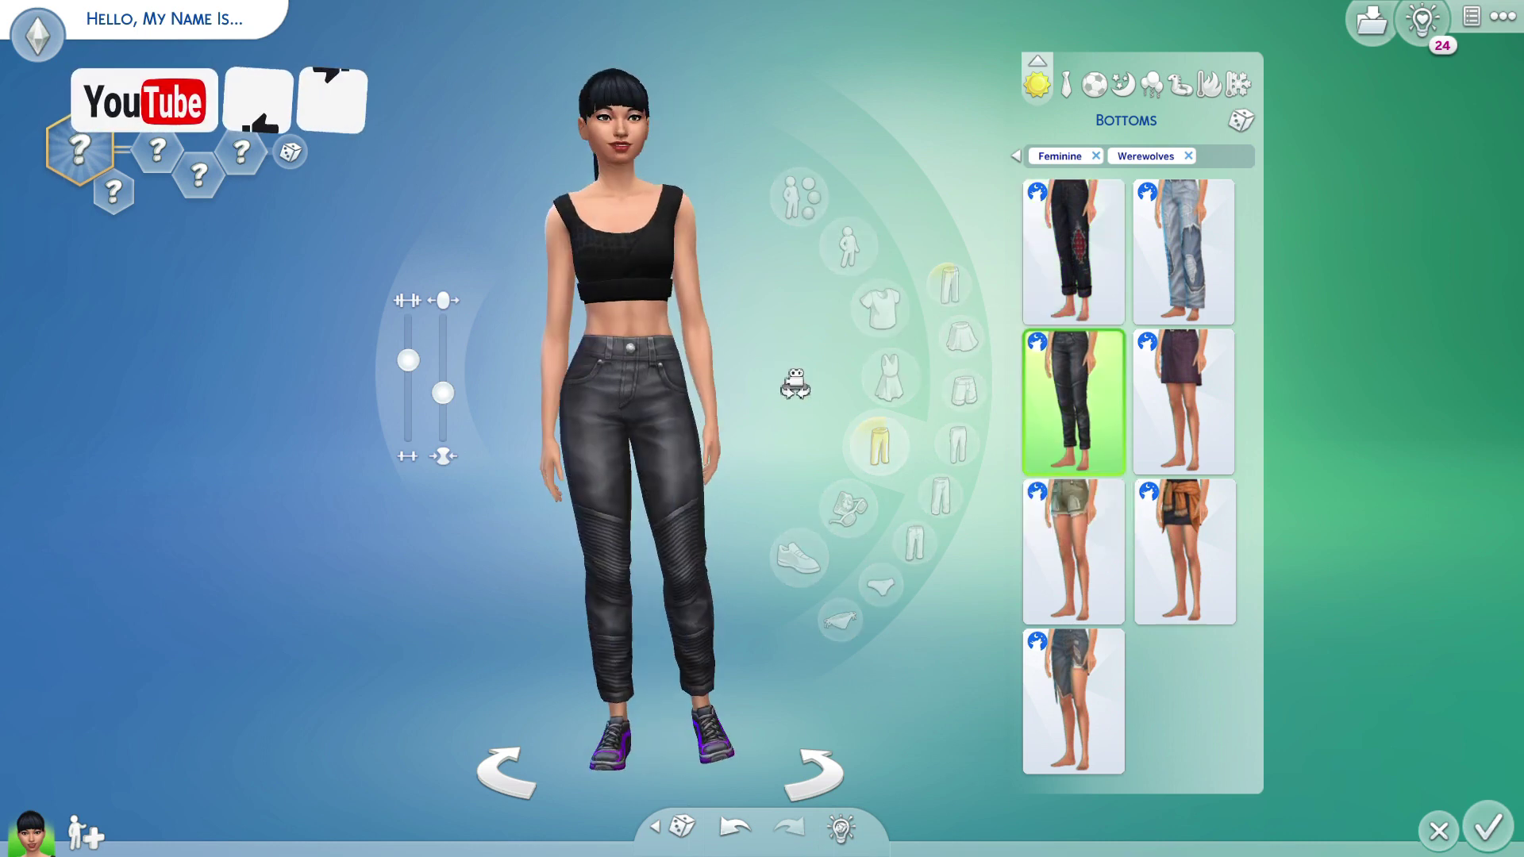
click(1089, 702)
click(1185, 552)
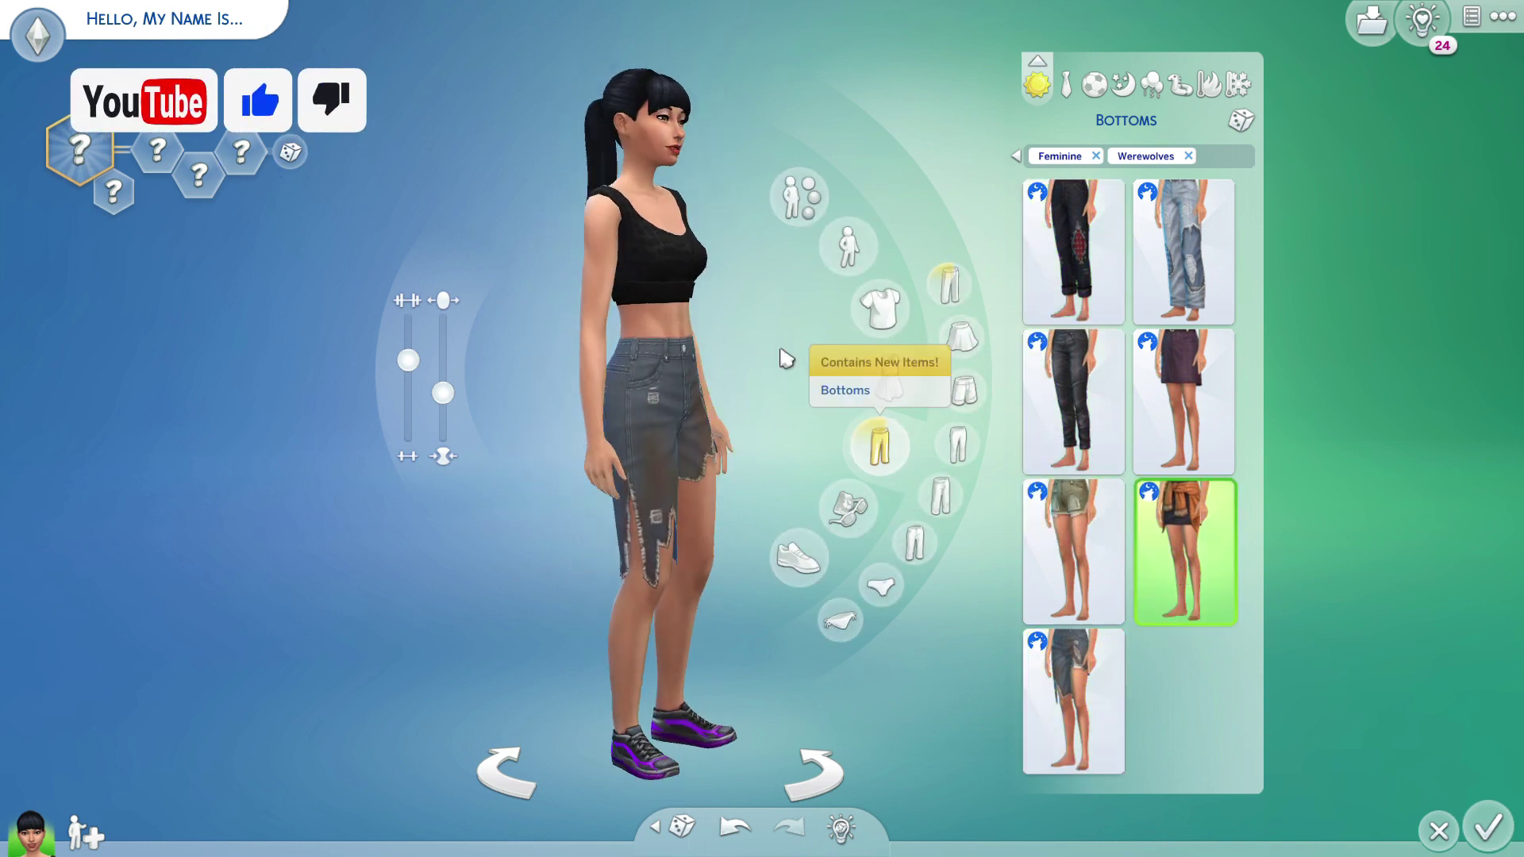
mouse_move(1183, 610)
click(1144, 688)
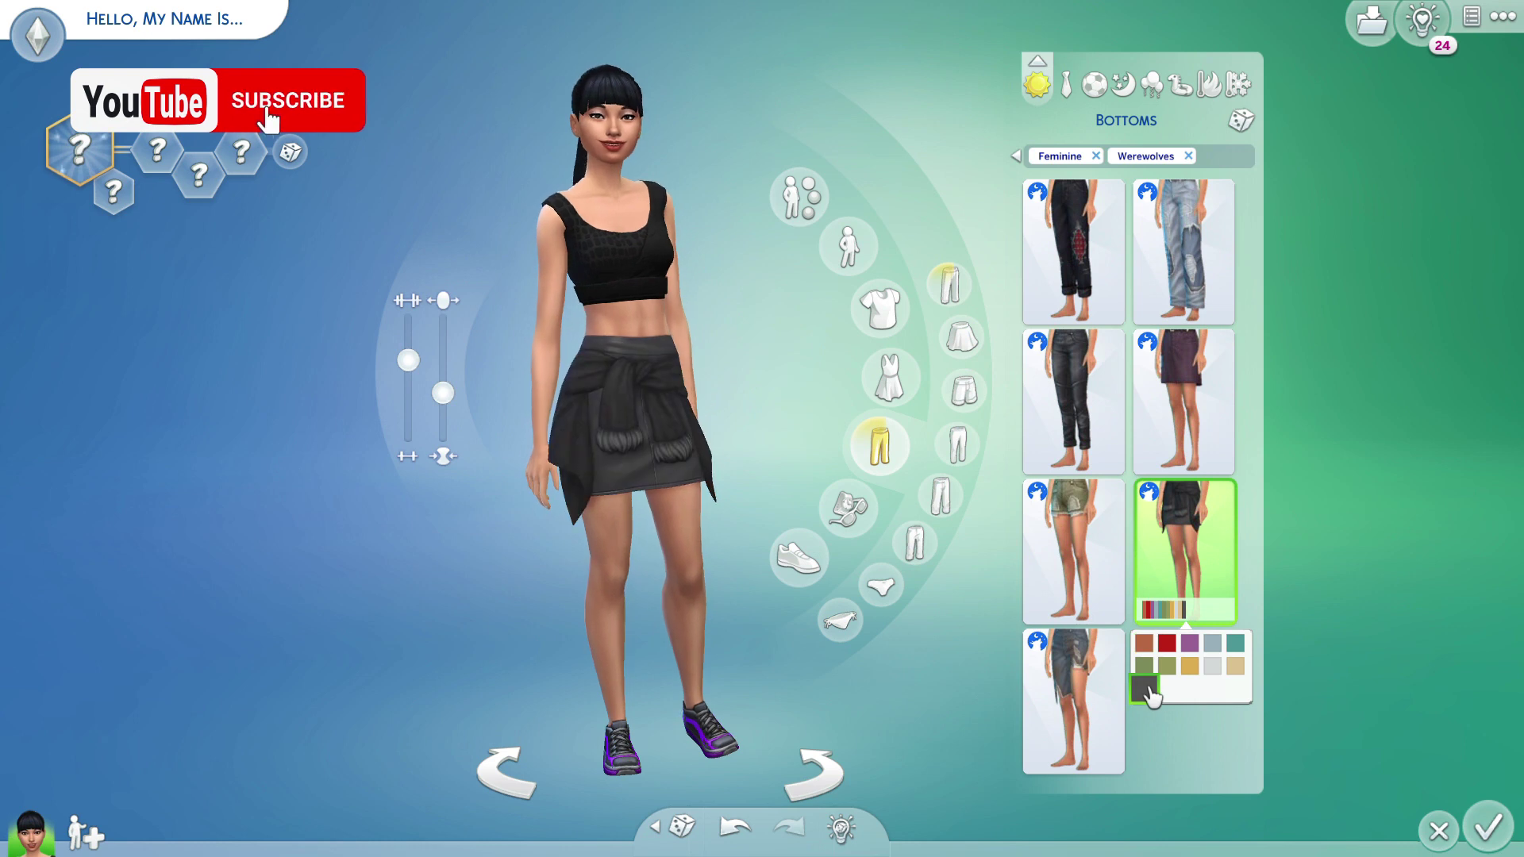
click(1172, 470)
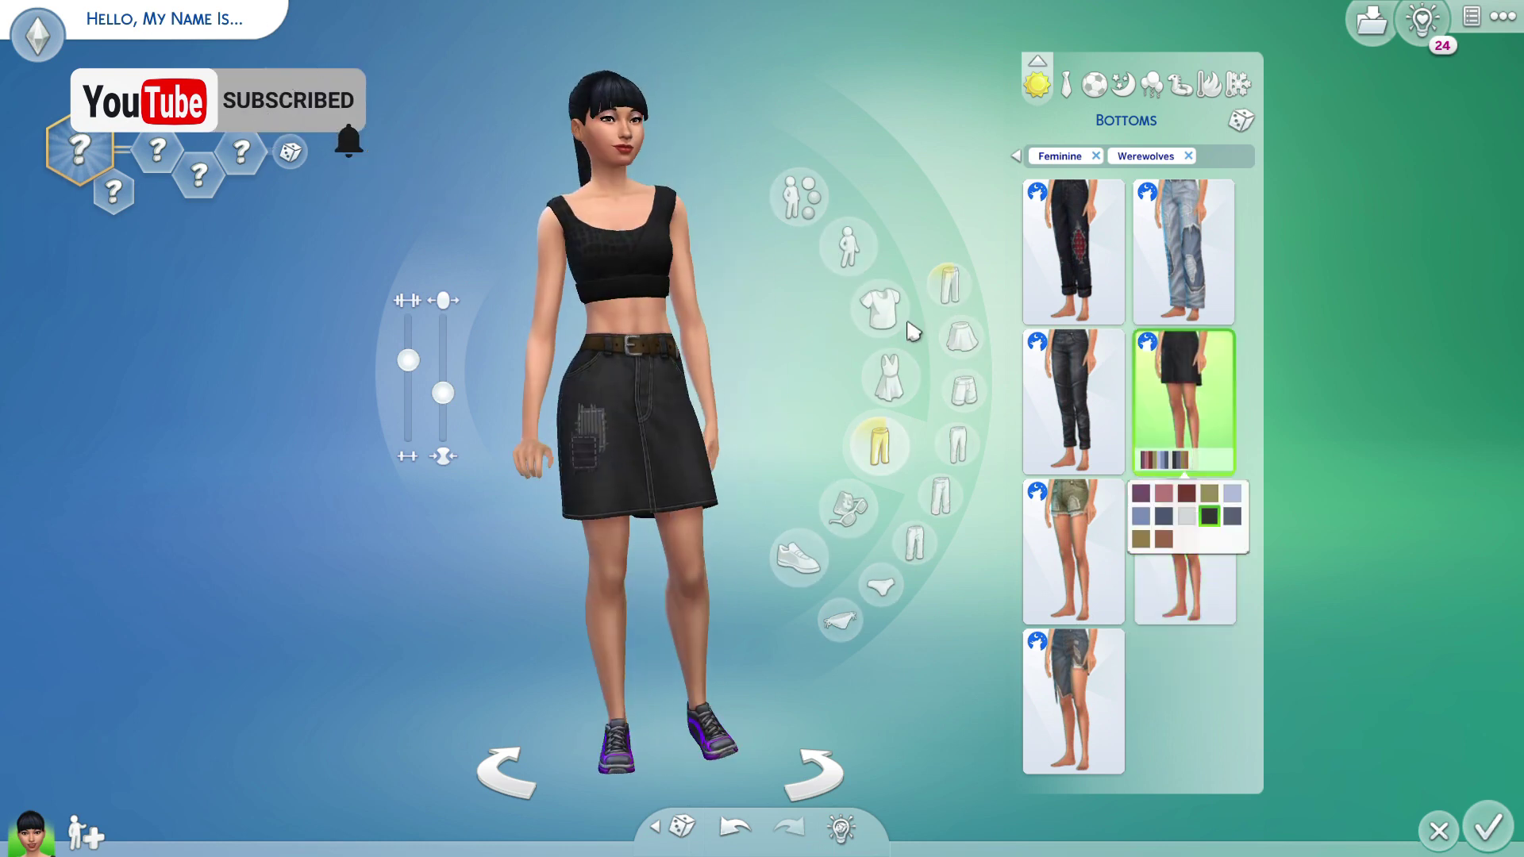
mouse_move(1086, 310)
click(1183, 254)
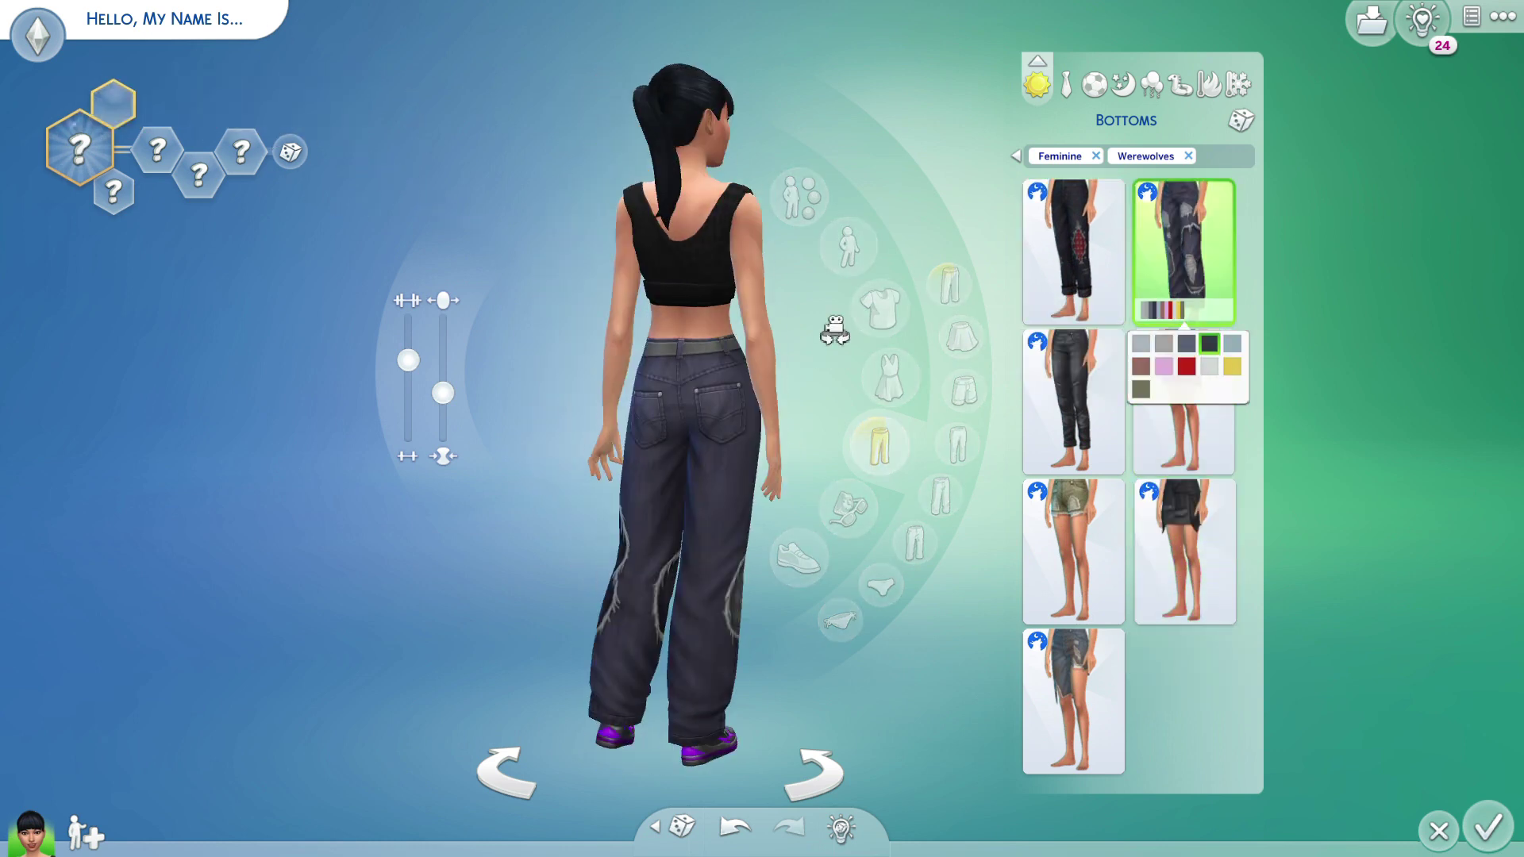
Close the Bottoms catalogue to view the sim in the black crop top and ripped jeans
click(1341, 250)
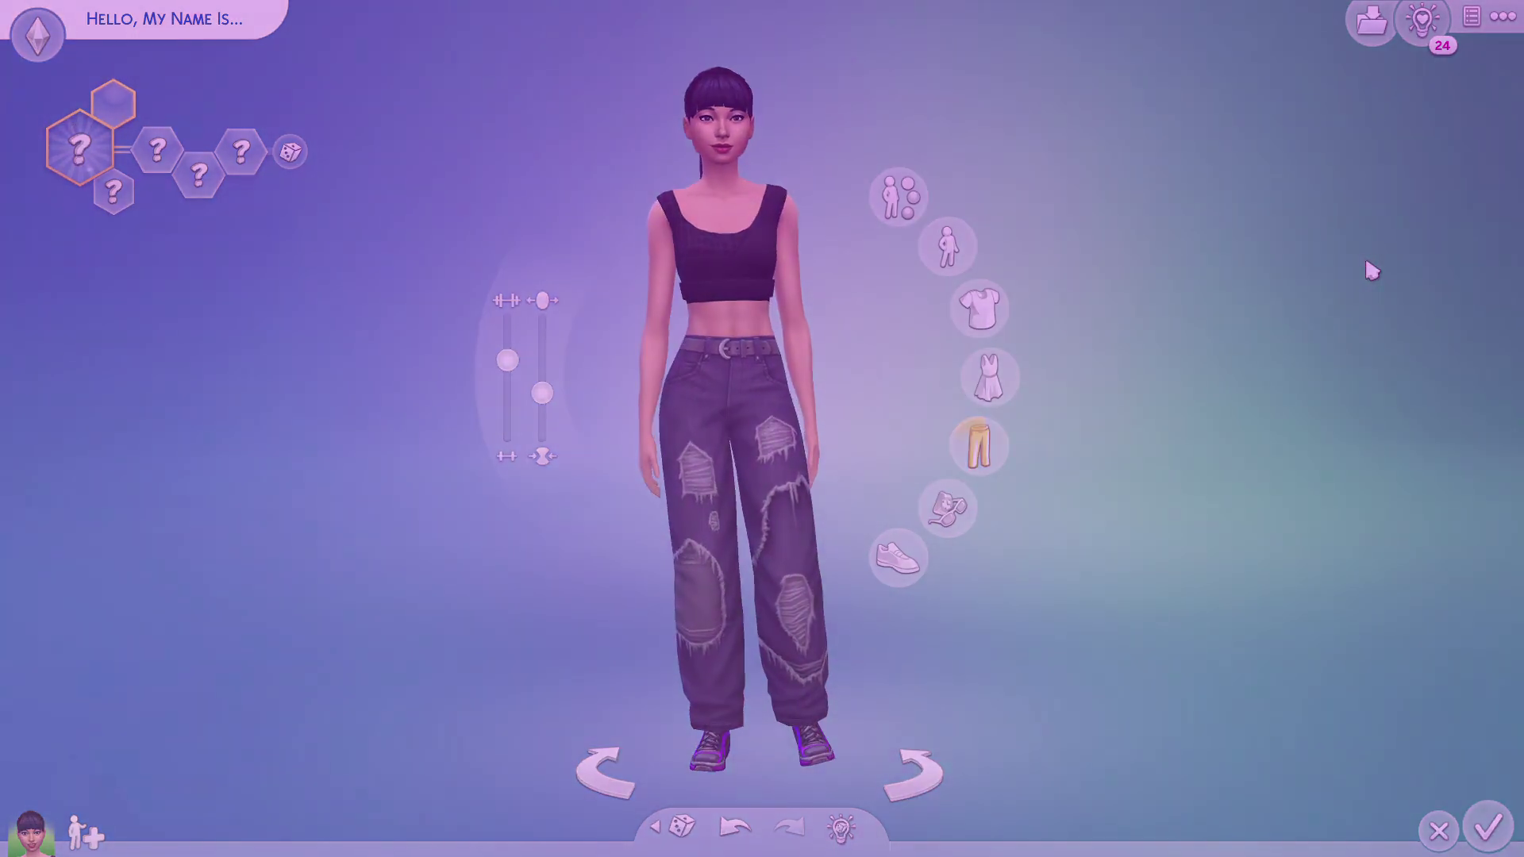